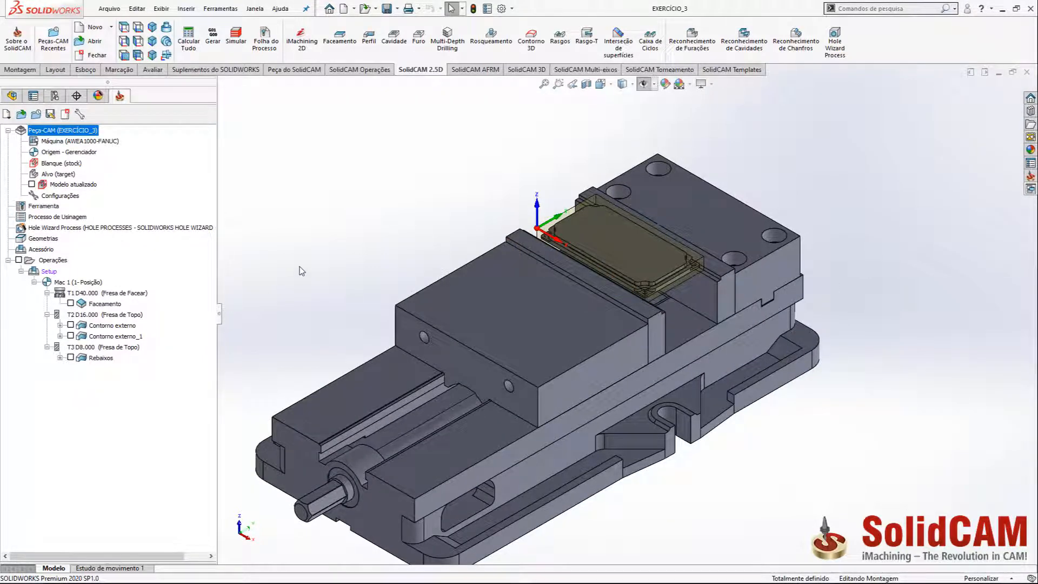
Step: Hide the first vise assembly, Montagem_Morsa1, so only the part and its stock are displayed
click(11, 96)
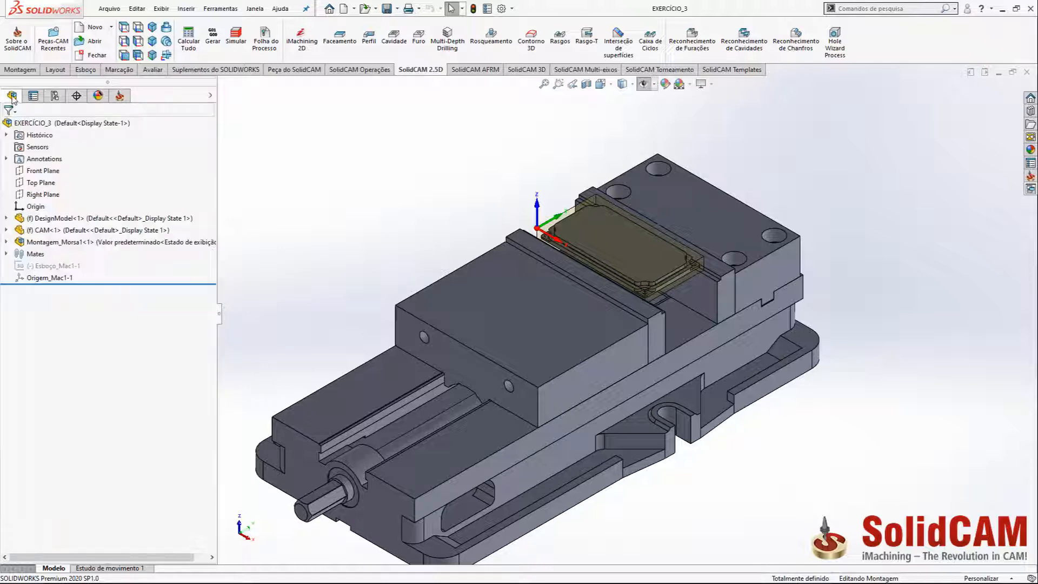
click(56, 243)
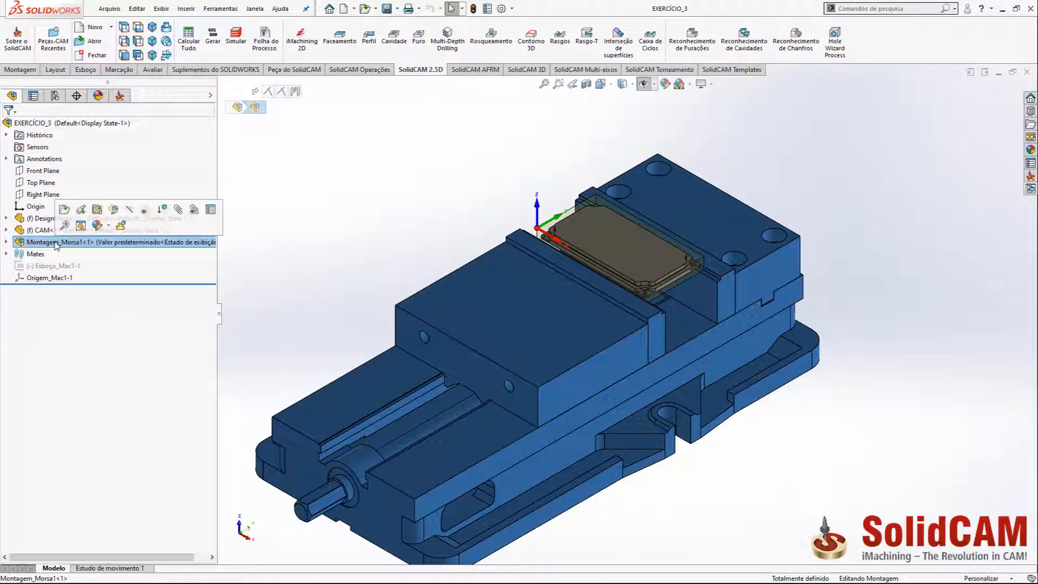
click(130, 210)
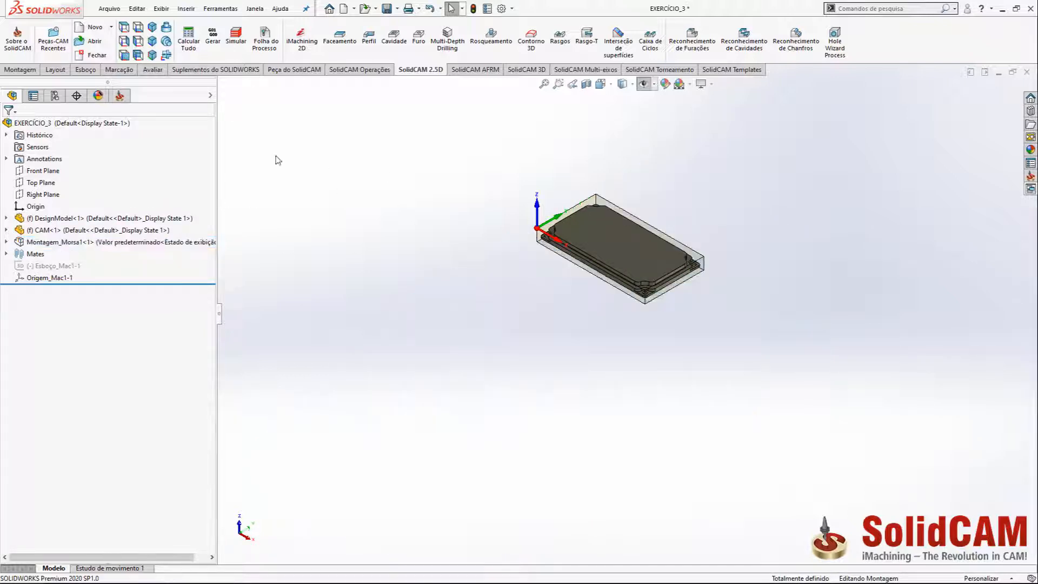
Step: Add origin Mac 2, position 1, from the part's underside face at the upper corner of the model box, and accept its default levels
click(123, 101)
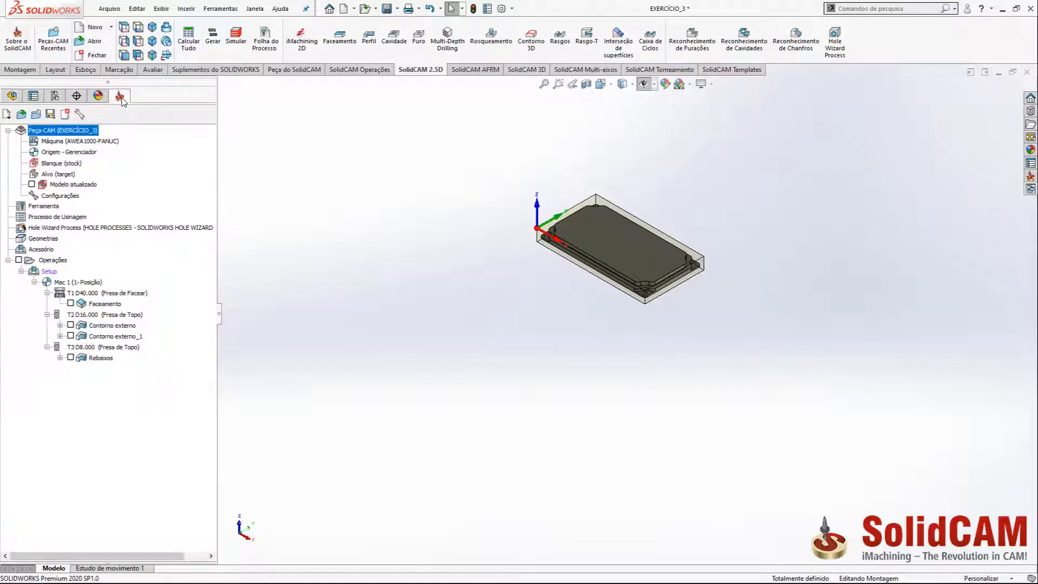
scroll(657, 220, down, 6)
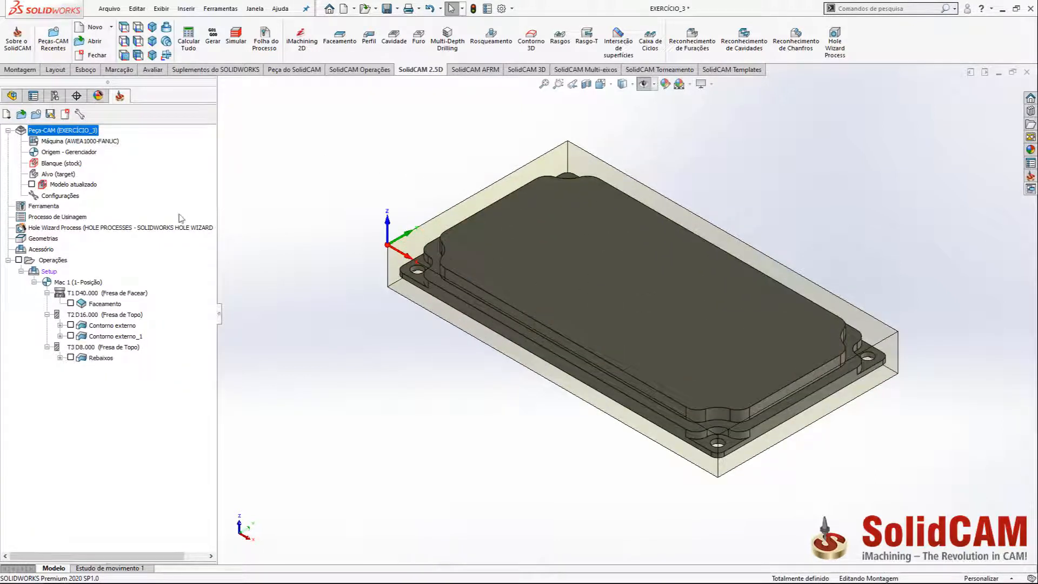
double_click(63, 153)
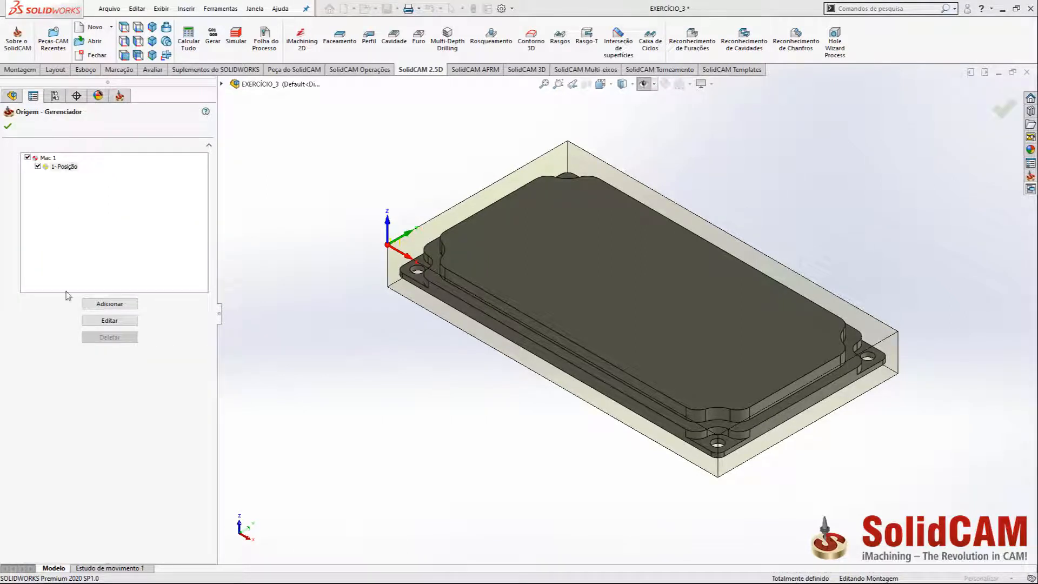
click(96, 305)
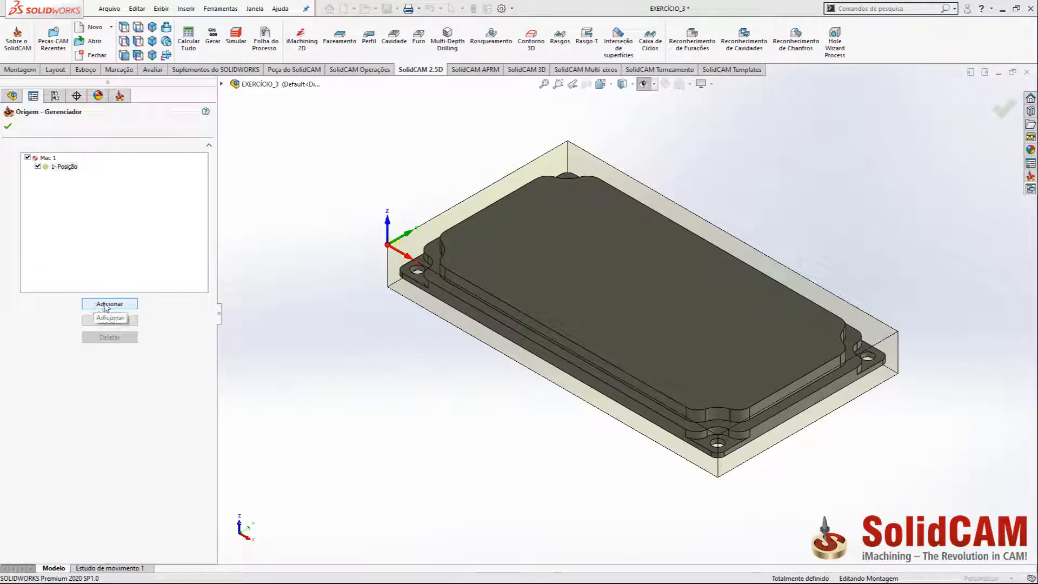
click(104, 305)
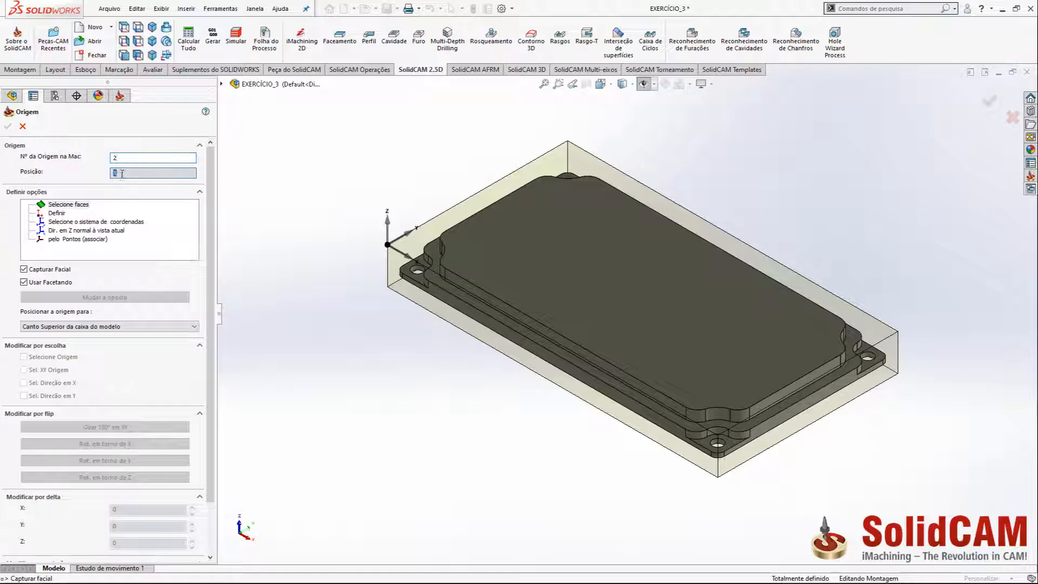
middle_drag(519, 469, 640, 131)
click(538, 301)
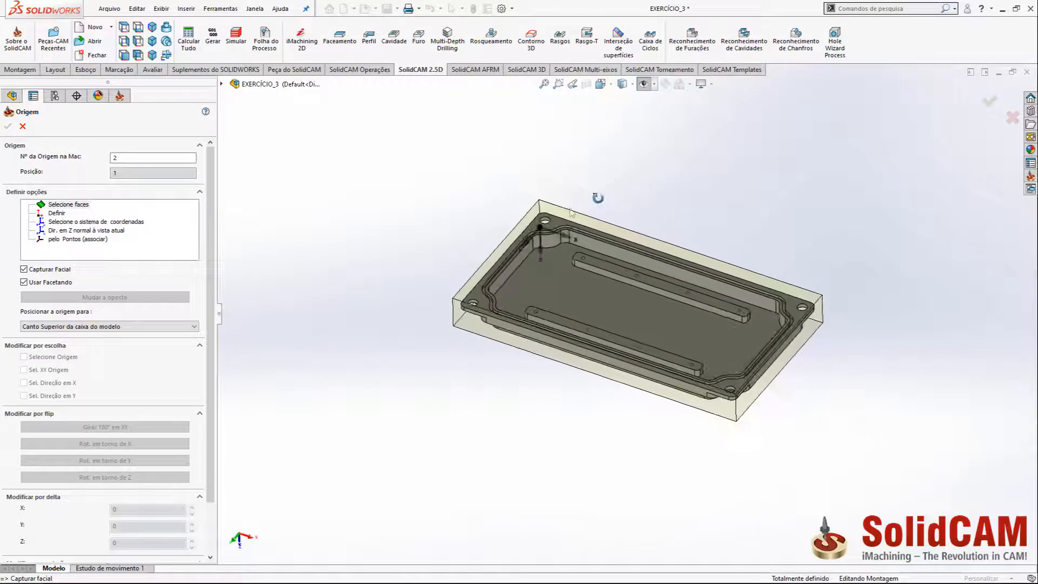
click(558, 213)
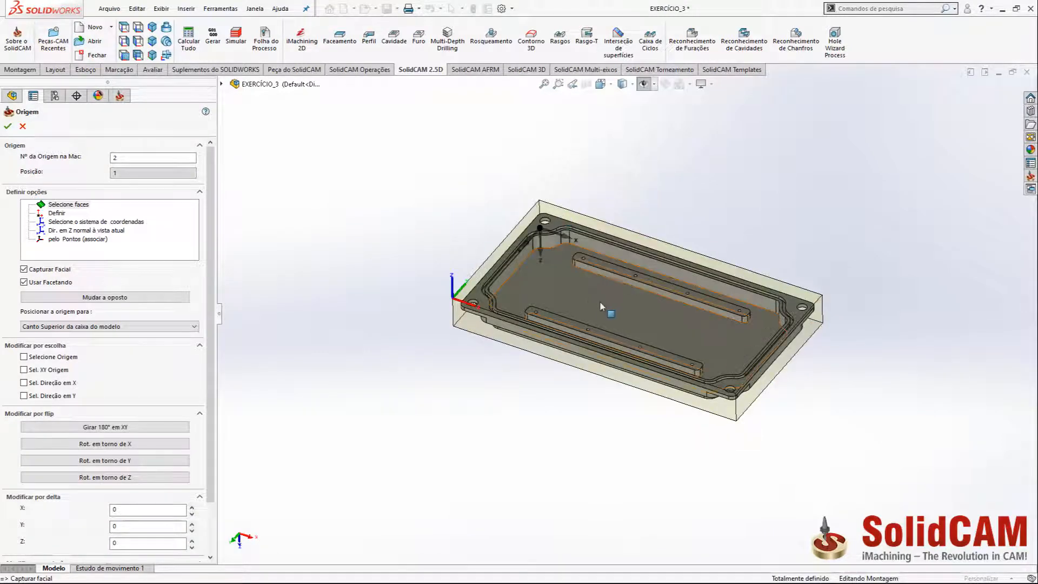
scroll(600, 283, down, 4)
middle_drag(600, 282, 601, 290)
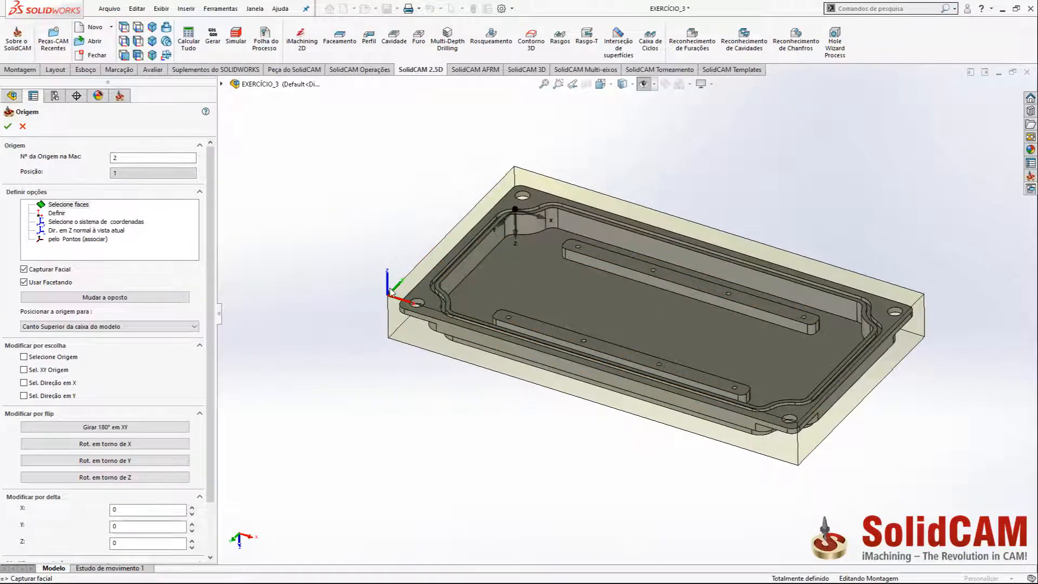
click(8, 127)
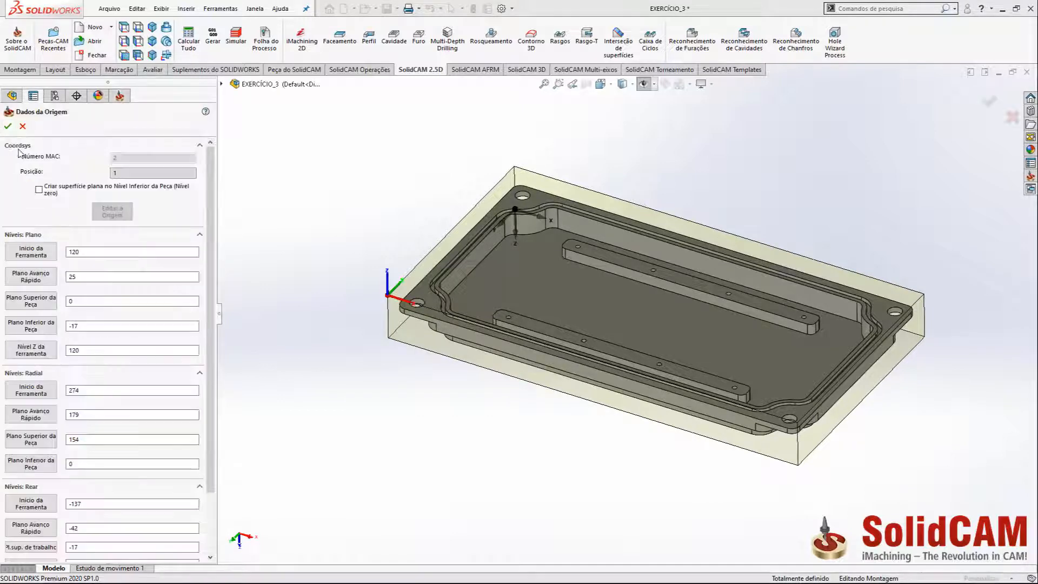
click(7, 127)
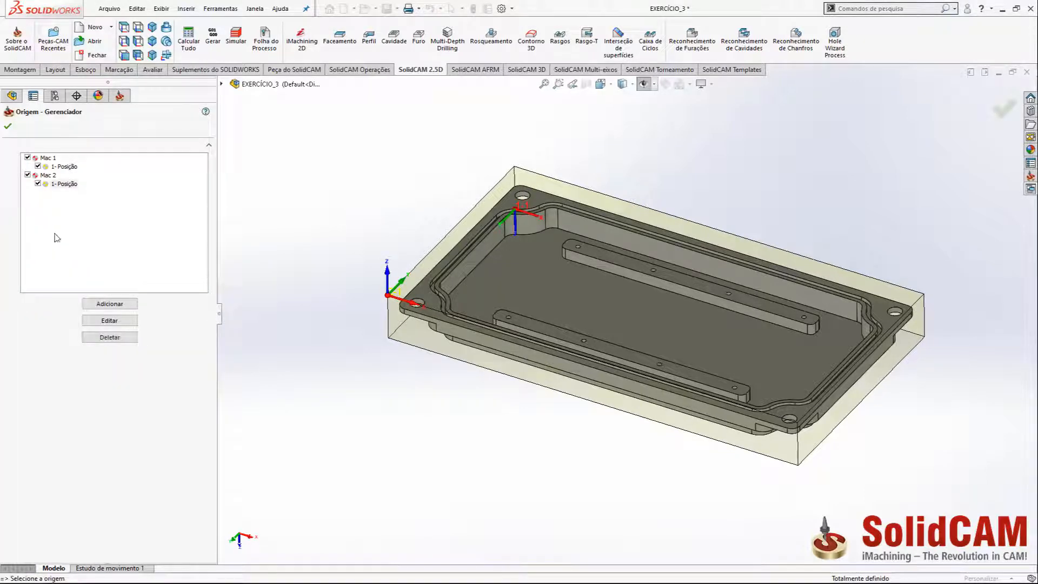
Step: Select position 1 of Mac 1 in the origin manager and close the manager
middle_drag(343, 208, 344, 211)
scroll(748, 399, down, 1)
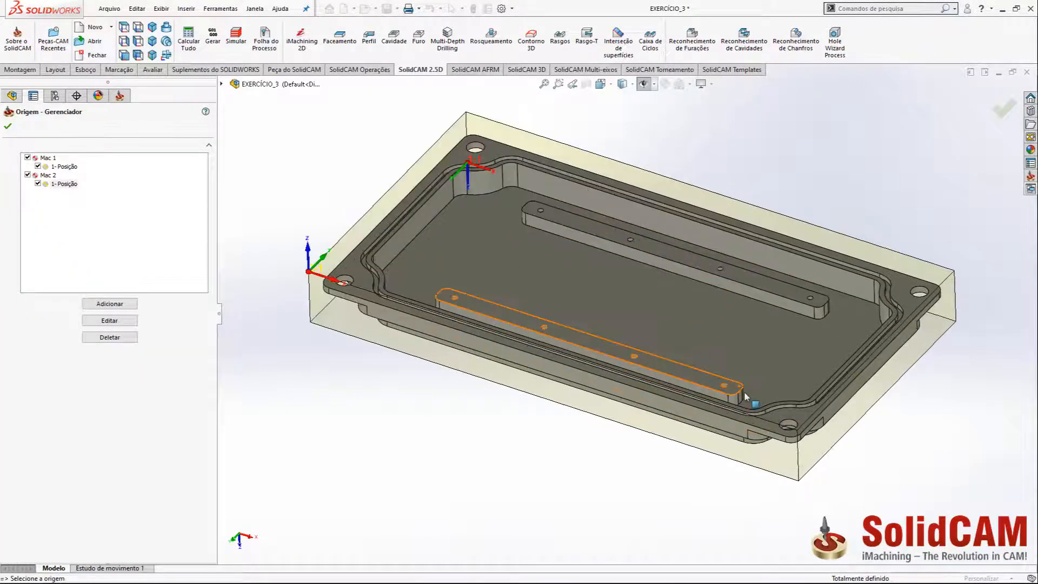
click(65, 168)
click(8, 128)
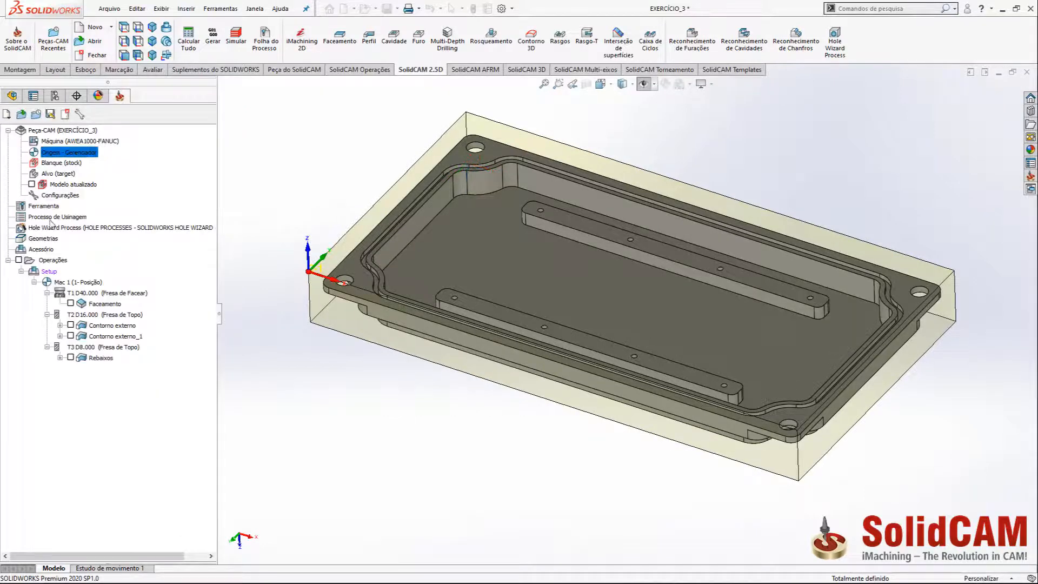
Step: Select the Rebaixos operation and hide the transparent CAM stock block around the part
click(99, 358)
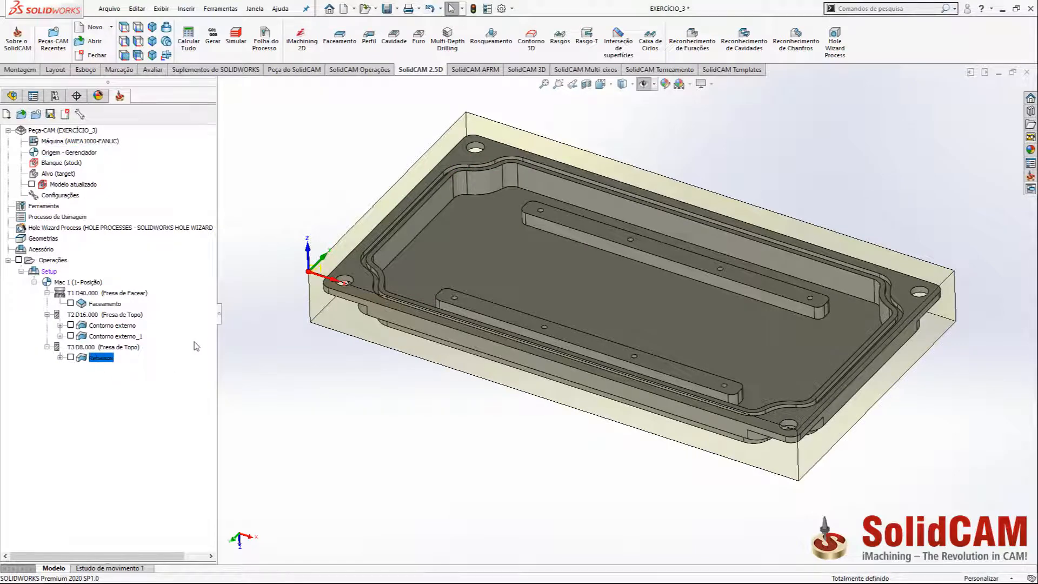
middle_drag(235, 306, 238, 300)
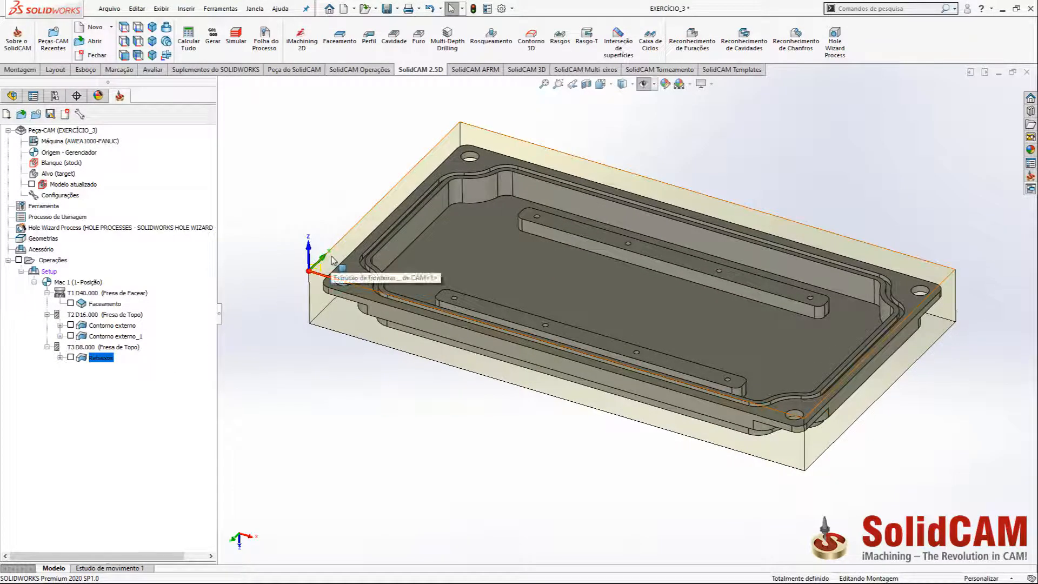
click(331, 260)
click(393, 221)
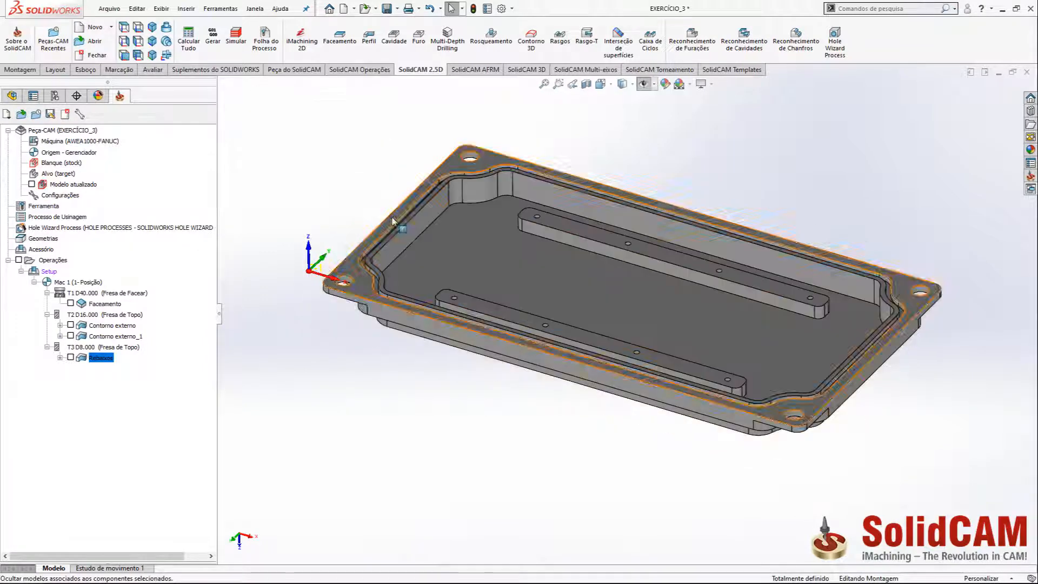
middle_drag(577, 315, 577, 320)
scroll(654, 323, up, 1)
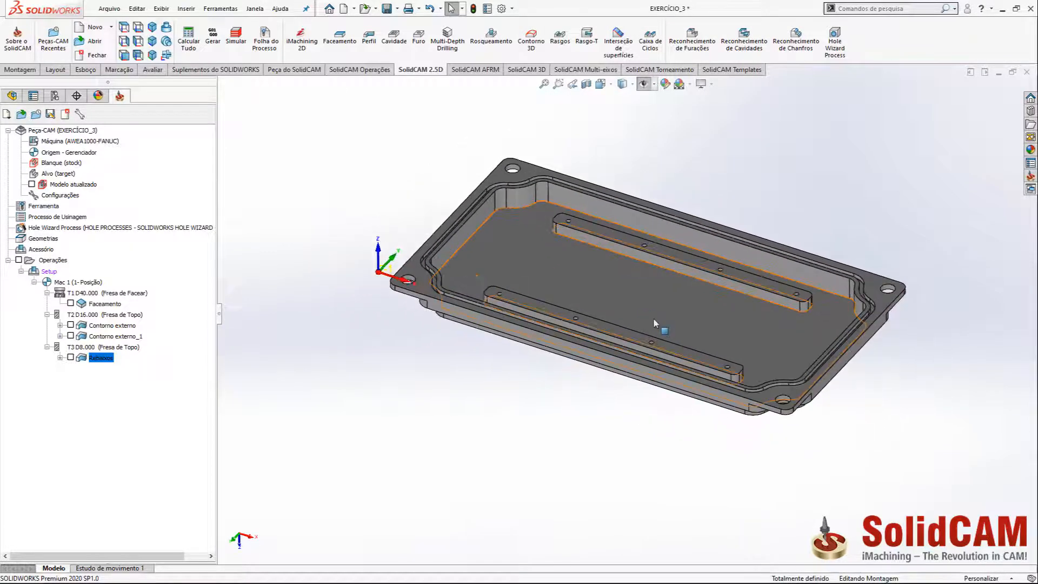
middle_drag(654, 323, 625, 308)
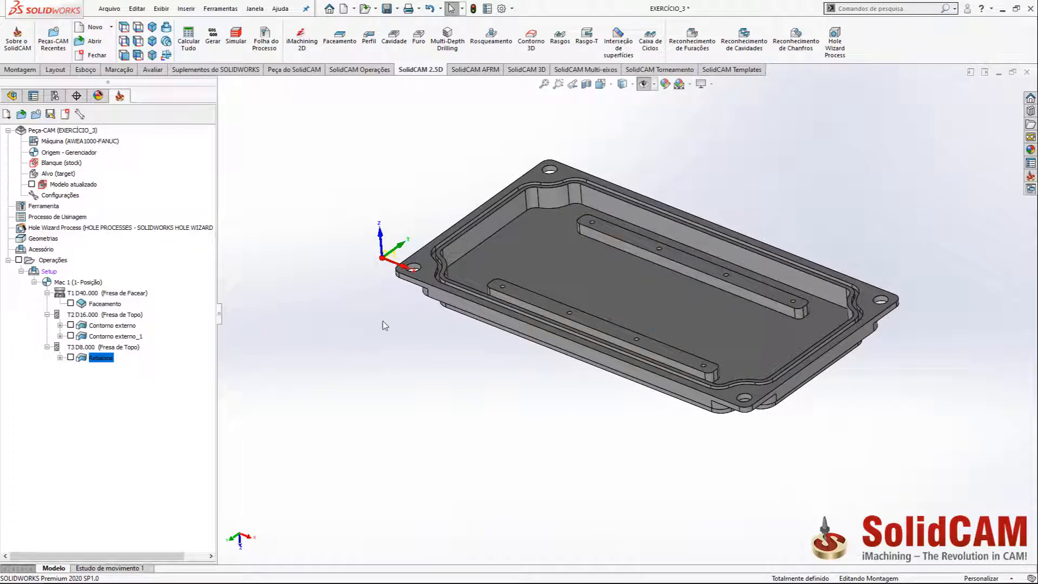
Step: Load the Montagem_Morsa2 assembly from the desktop's Exercícios\Exercício_3 folder as a component to insert
click(19, 70)
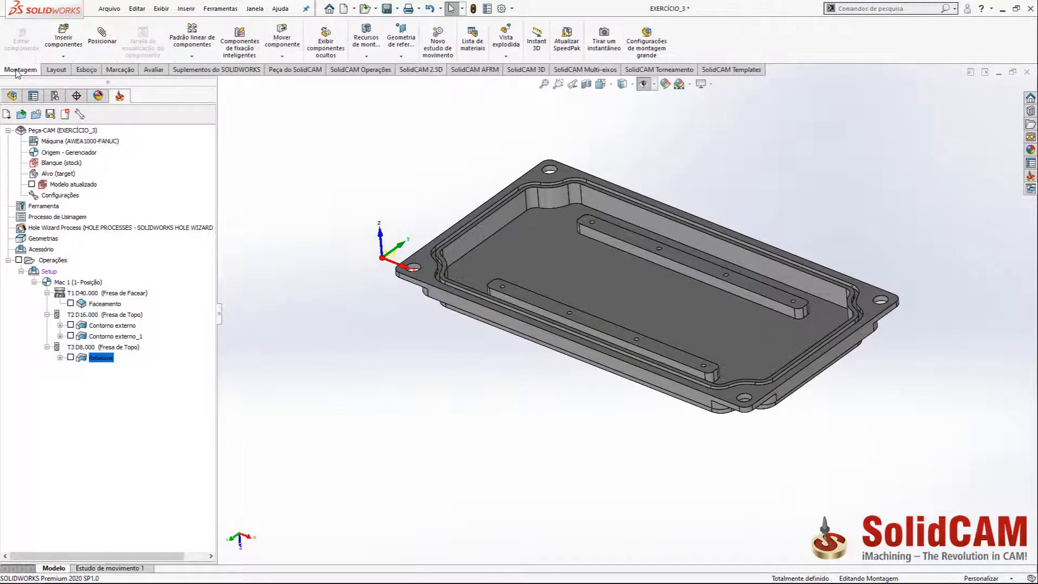
click(63, 44)
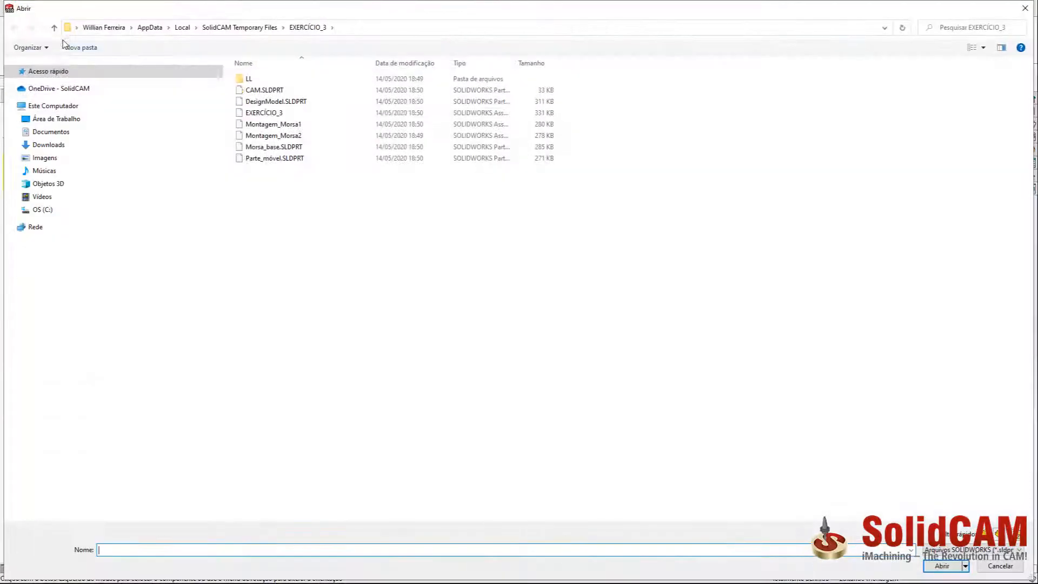
click(77, 122)
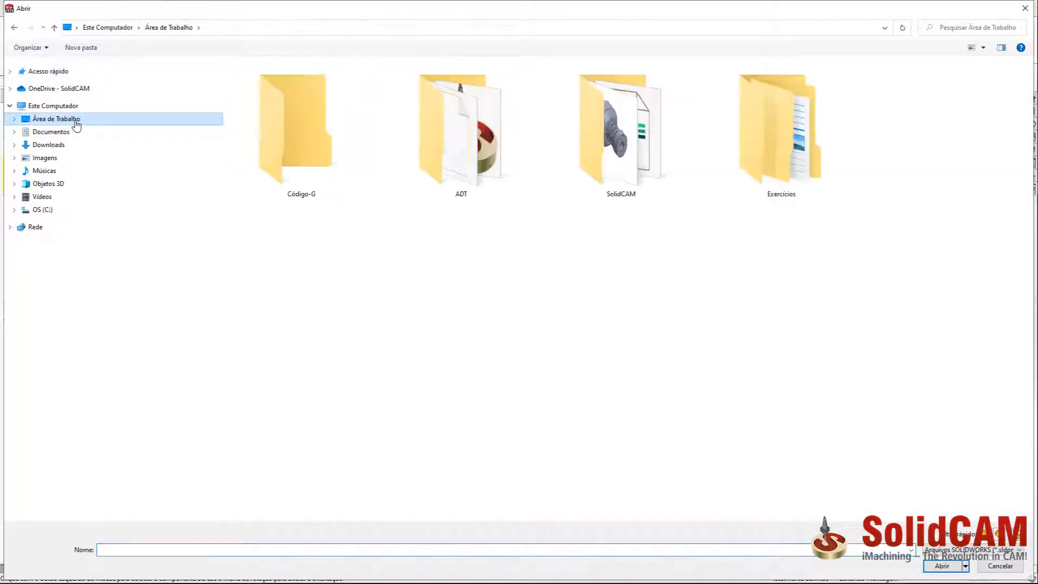
double_click(796, 168)
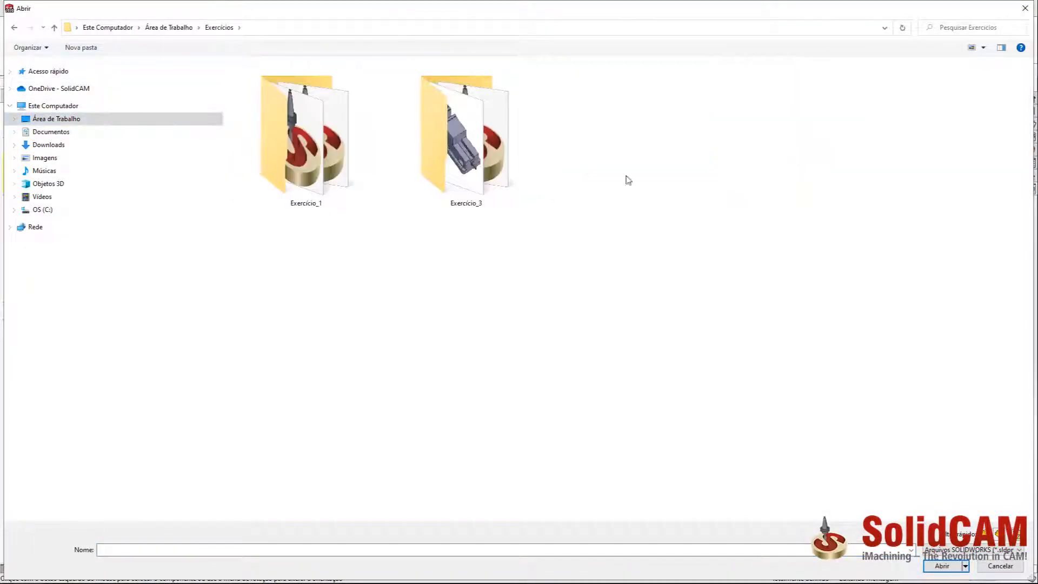
click(468, 153)
double_click(468, 153)
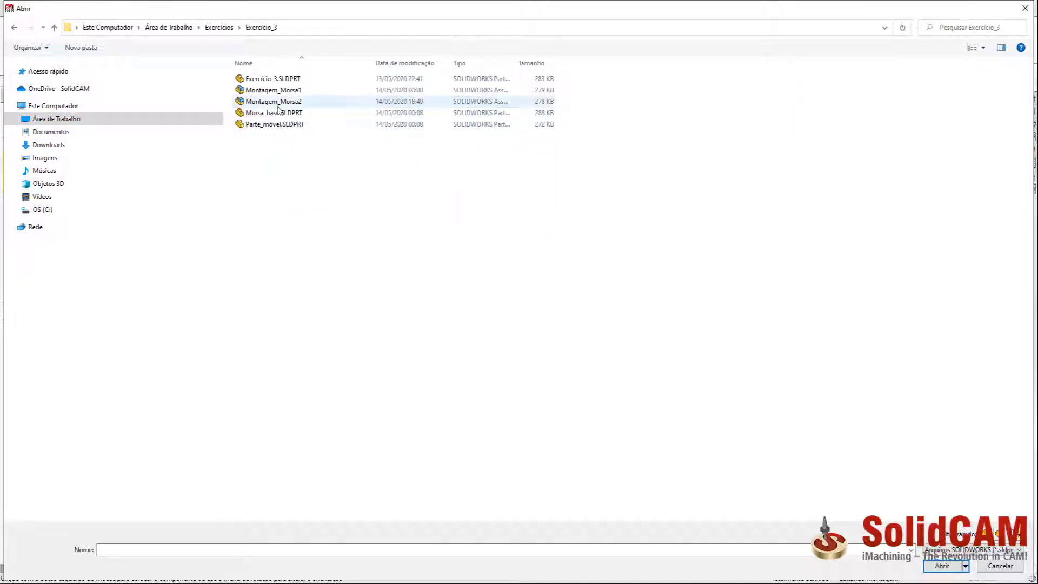
click(278, 102)
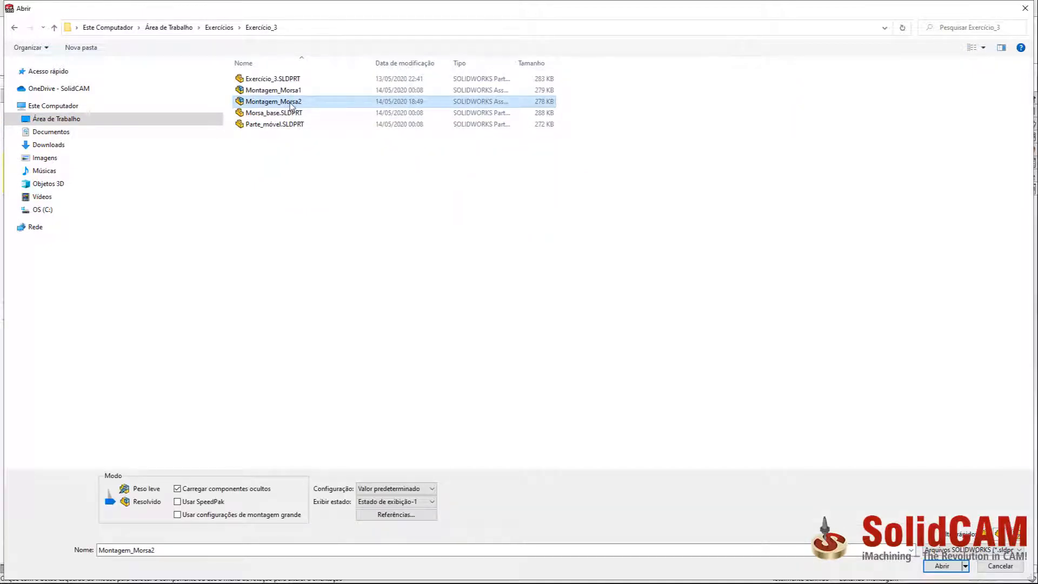
double_click(291, 105)
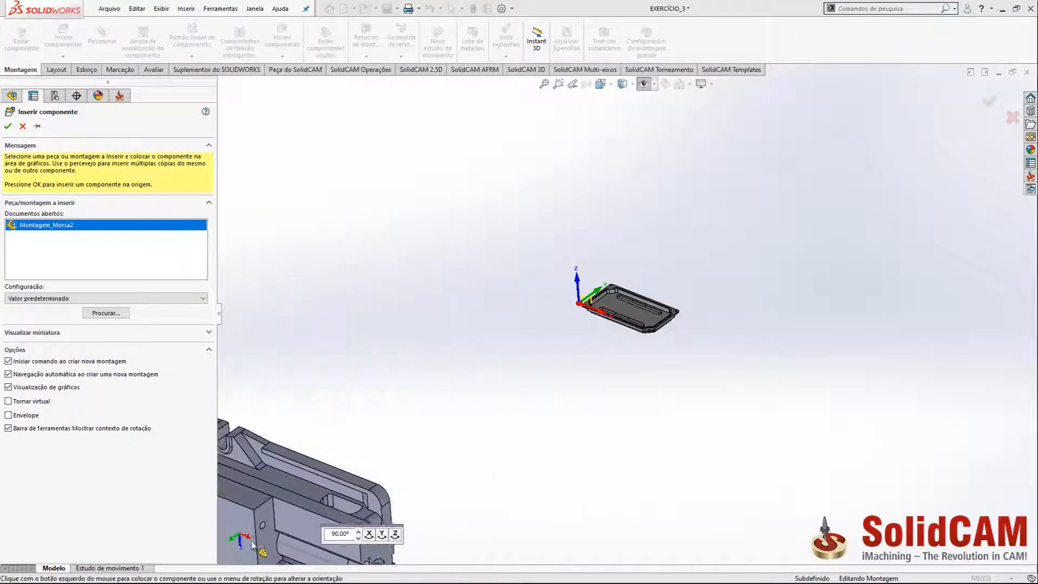
Step: Turn the second vise upright in 90° rotations about X and Z and place it beside the part
click(369, 535)
click(370, 535)
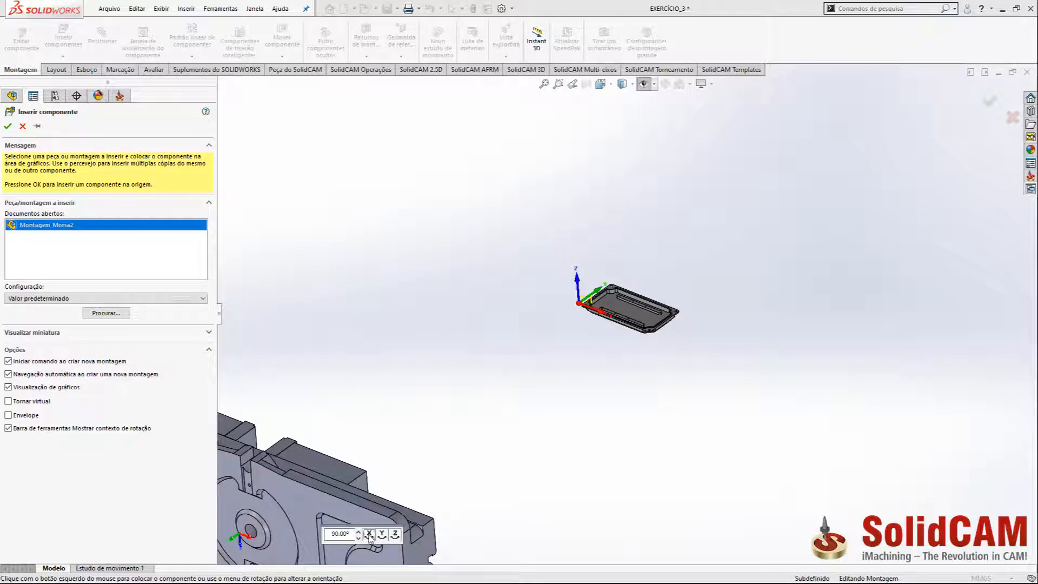
click(369, 535)
click(396, 535)
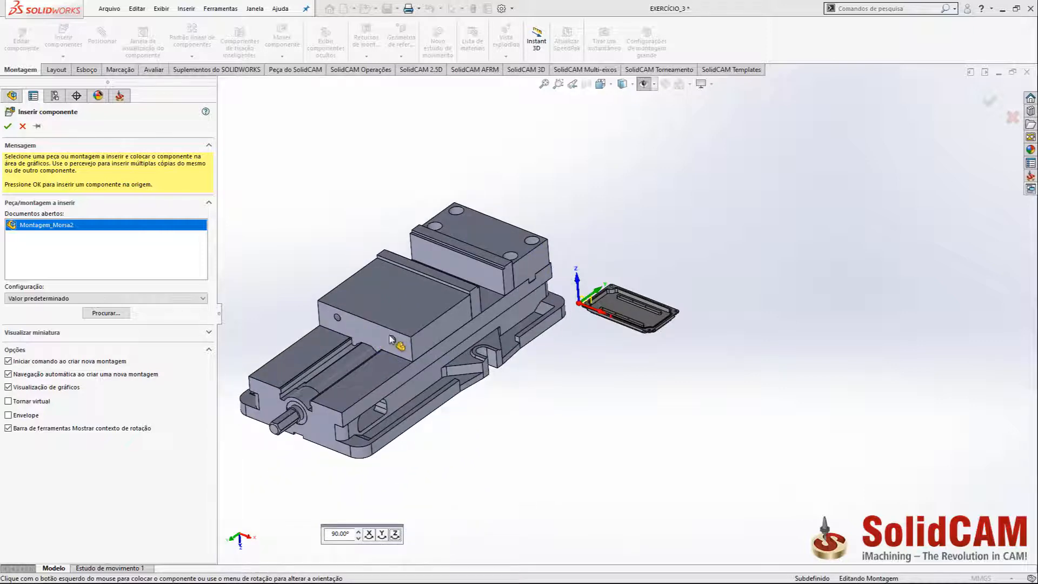
click(399, 288)
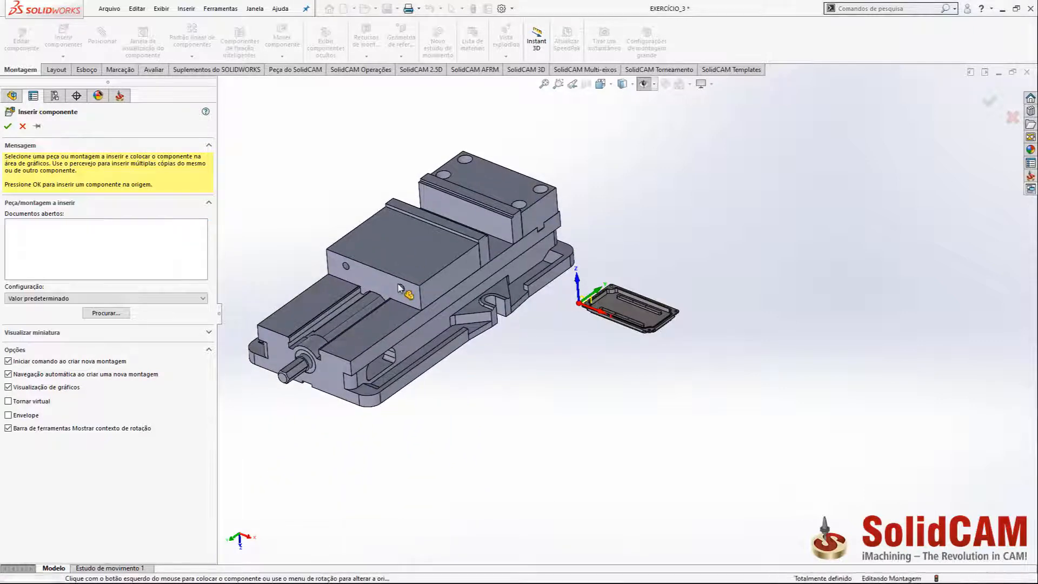
Step: Shift the inserted vise slightly beside the part and adjust its orientation with a free-drag component rotation
drag(453, 269, 455, 312)
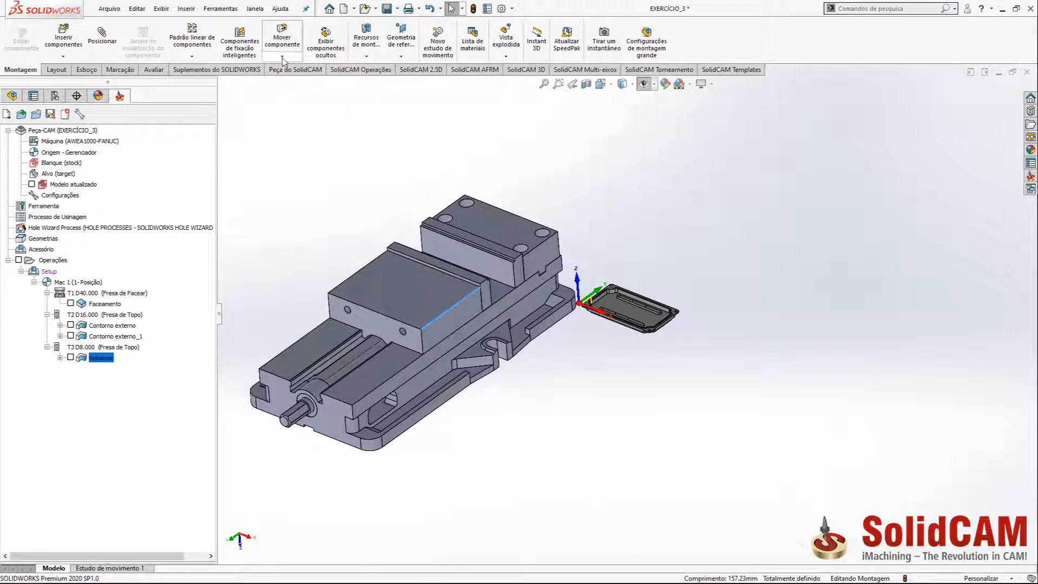
click(282, 56)
click(309, 83)
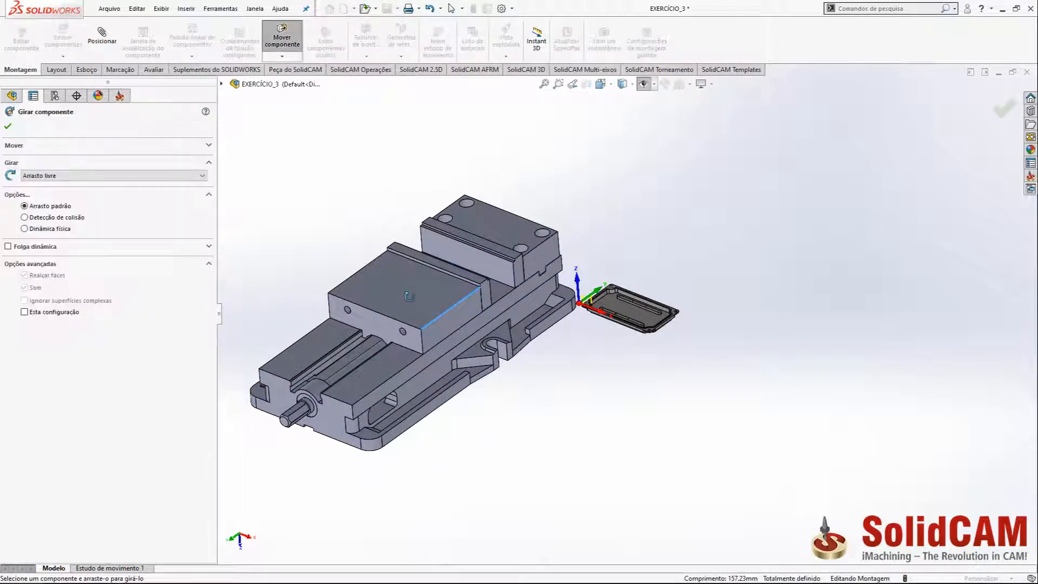
mouse_move(410, 296)
mouse_down()
mouse_move(376, 281)
mouse_move(424, 222)
mouse_move(412, 324)
mouse_move(422, 298)
mouse_move(409, 296)
mouse_up()
click(8, 126)
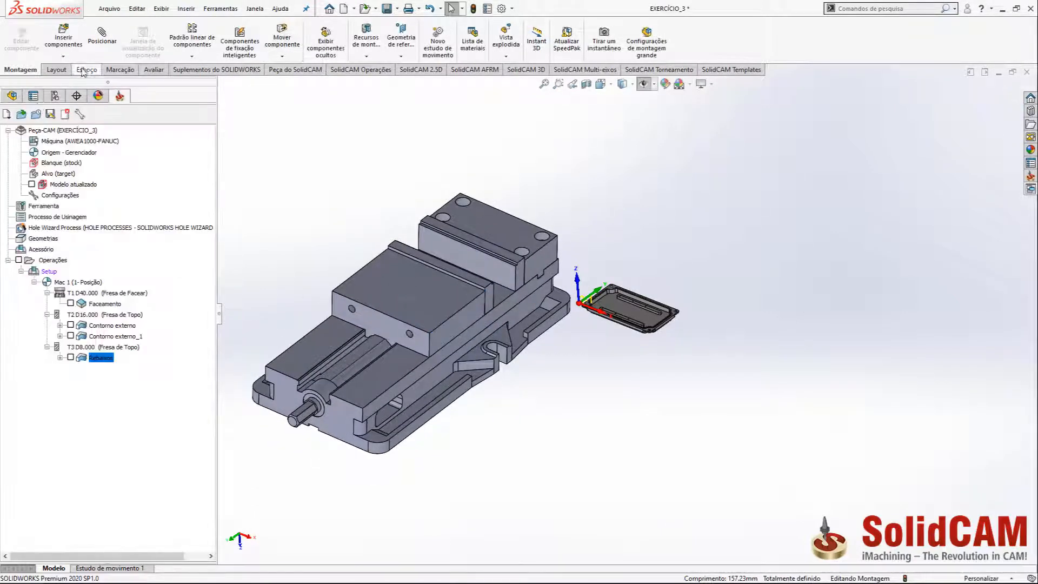
Step: Add a coincident mate between the vertical face of the fixed jaw's step and the part's long lower side face
click(100, 38)
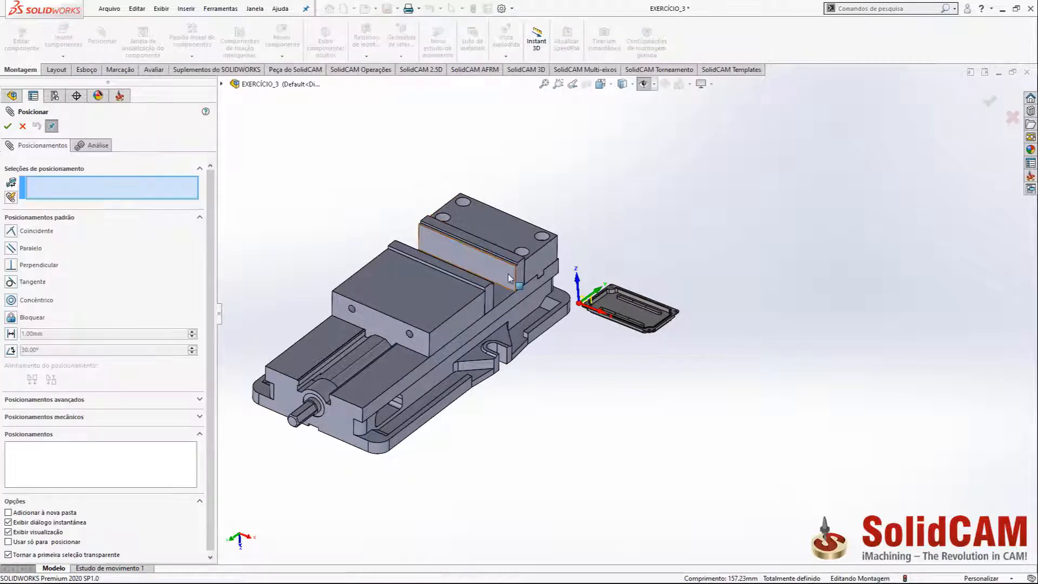
scroll(508, 277, down, 4)
scroll(513, 274, down, 3)
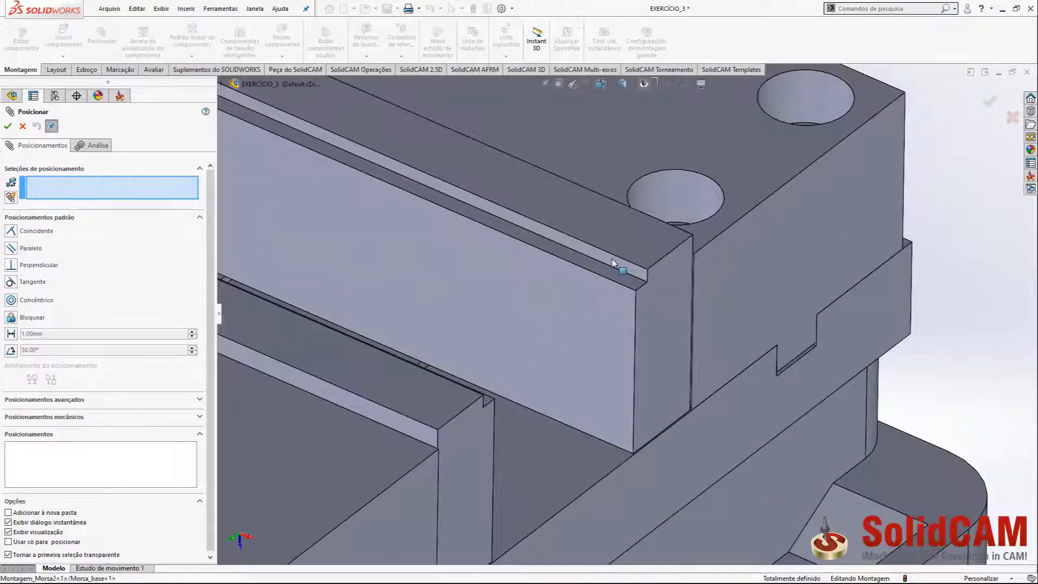
click(615, 269)
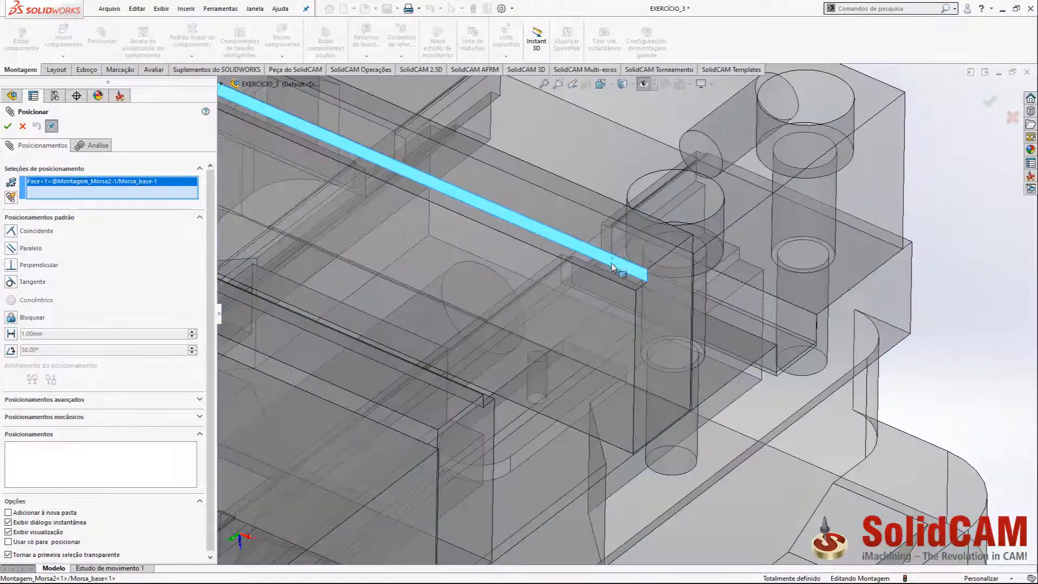
scroll(616, 269, up, 7)
middle_drag(645, 312, 633, 399)
scroll(634, 399, down, 8)
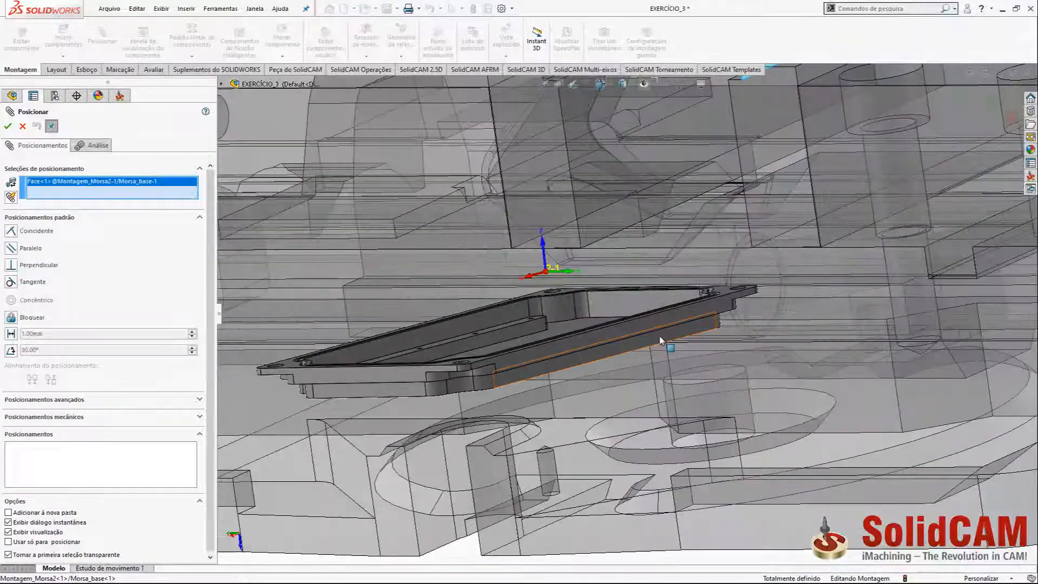
click(659, 340)
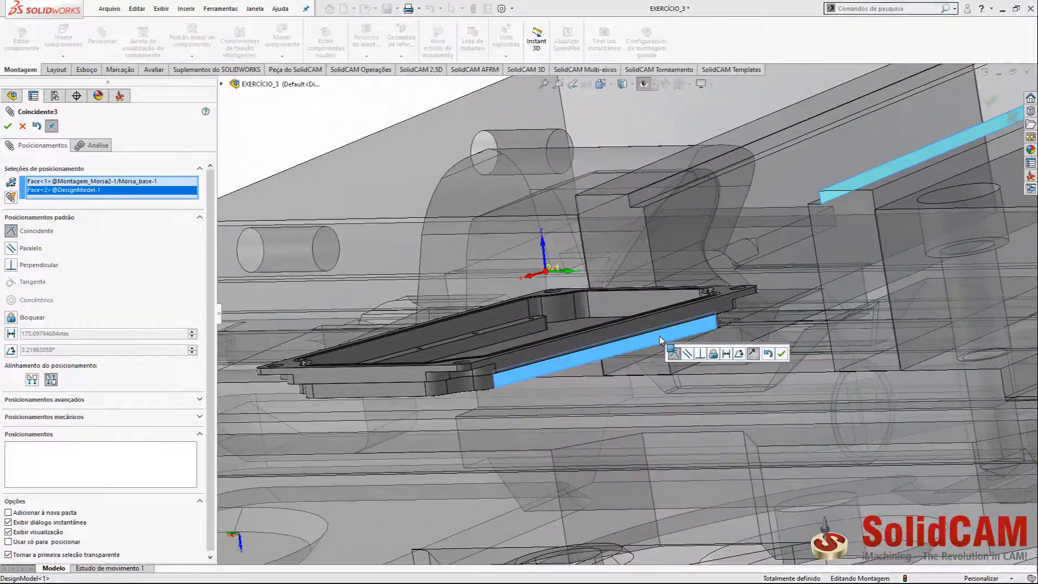
click(783, 354)
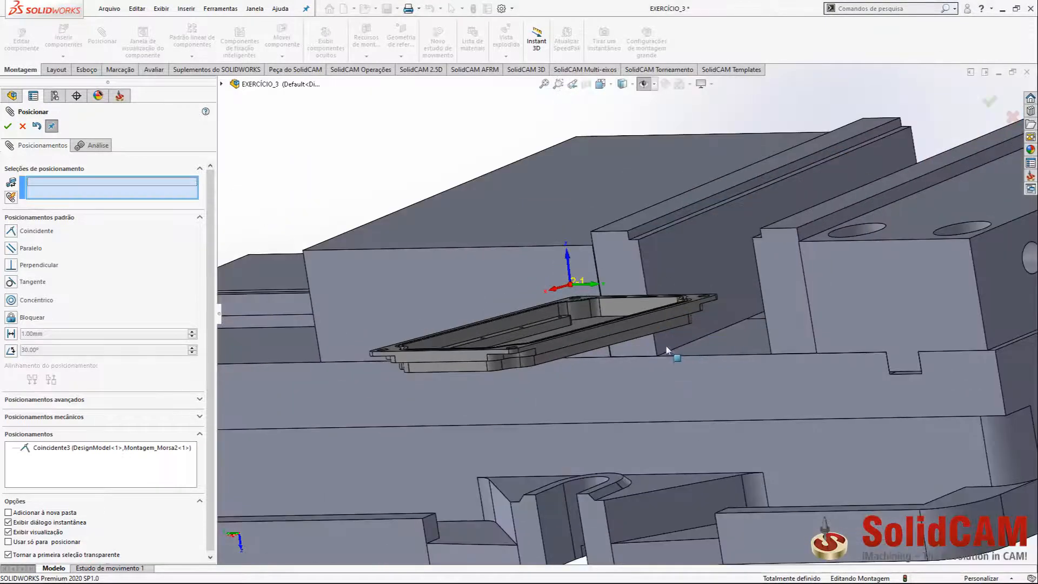
Step: Mate the part's flat underside coincident with the horizontal ledge of the fixed jaw's step
click(627, 271)
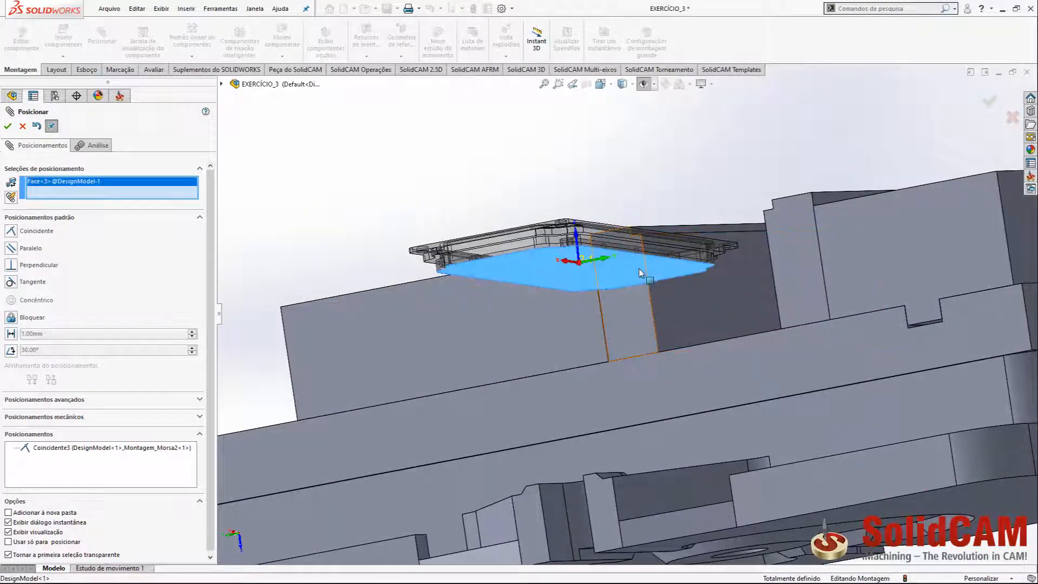
middle_drag(627, 270, 779, 264)
scroll(781, 275, down, 4)
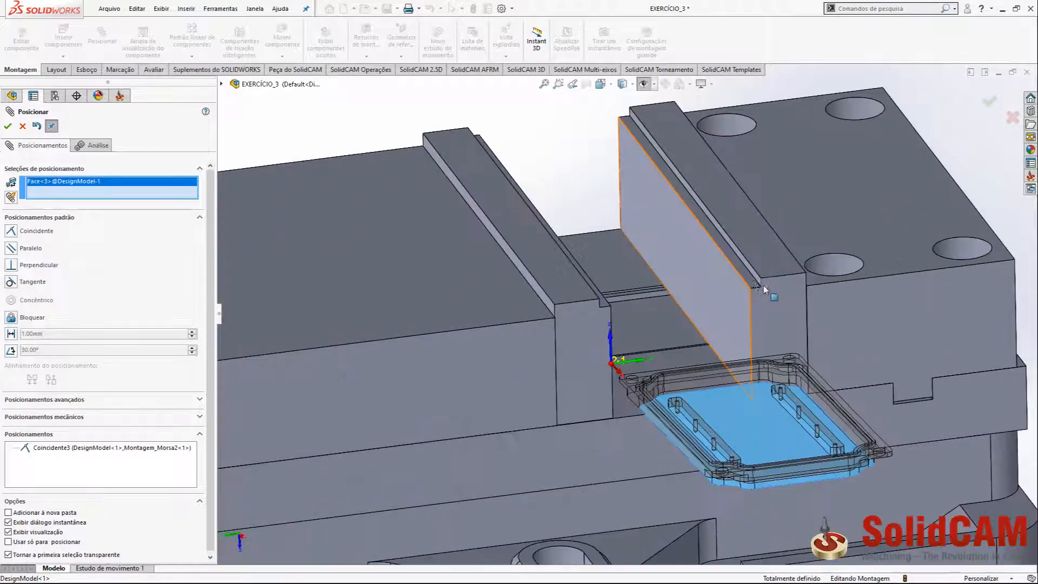
click(747, 280)
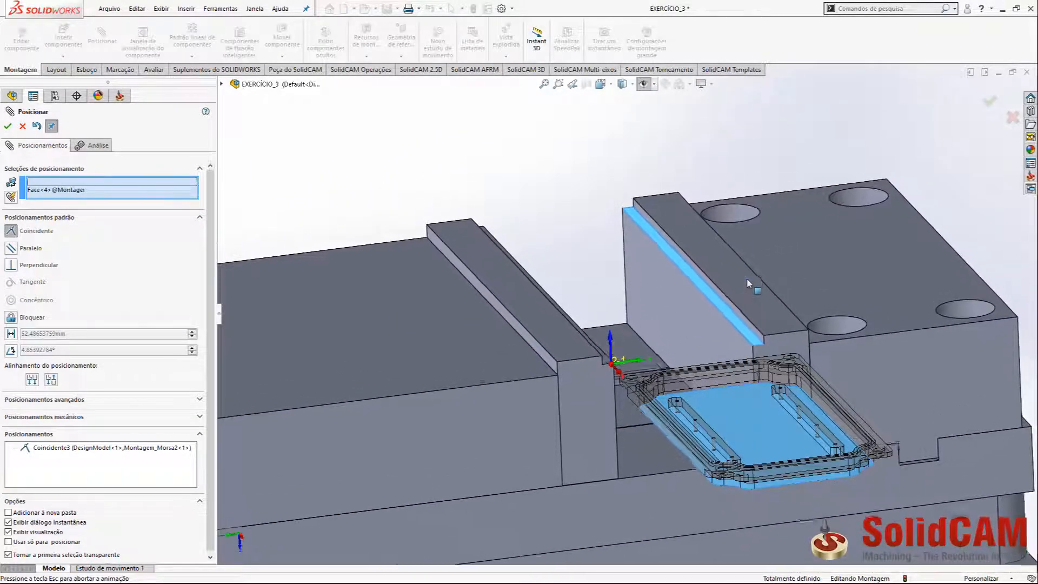
click(869, 266)
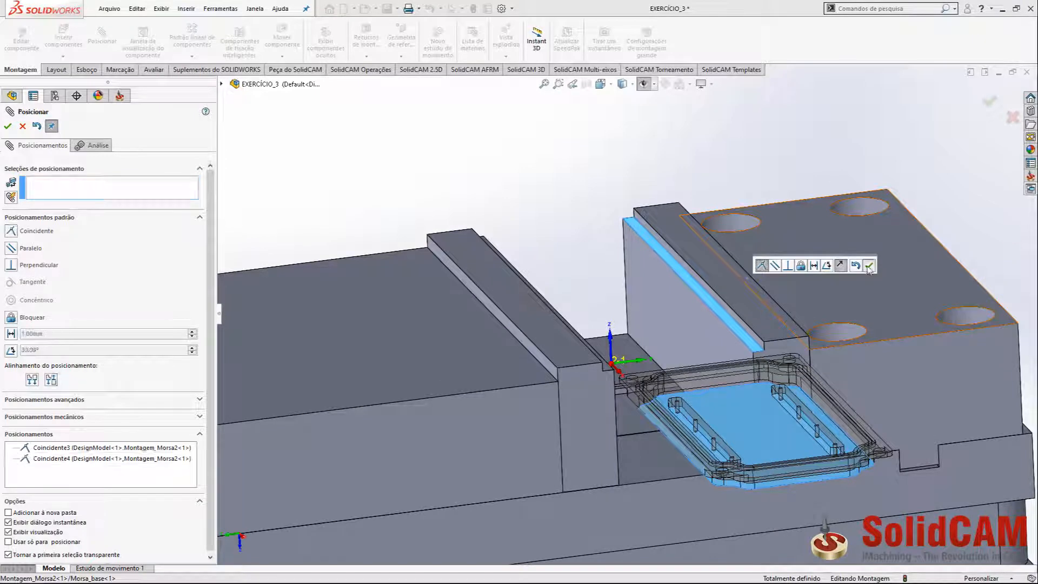
Step: Start a centred Width mate using the part's two opposite short end faces as the width selections
click(200, 400)
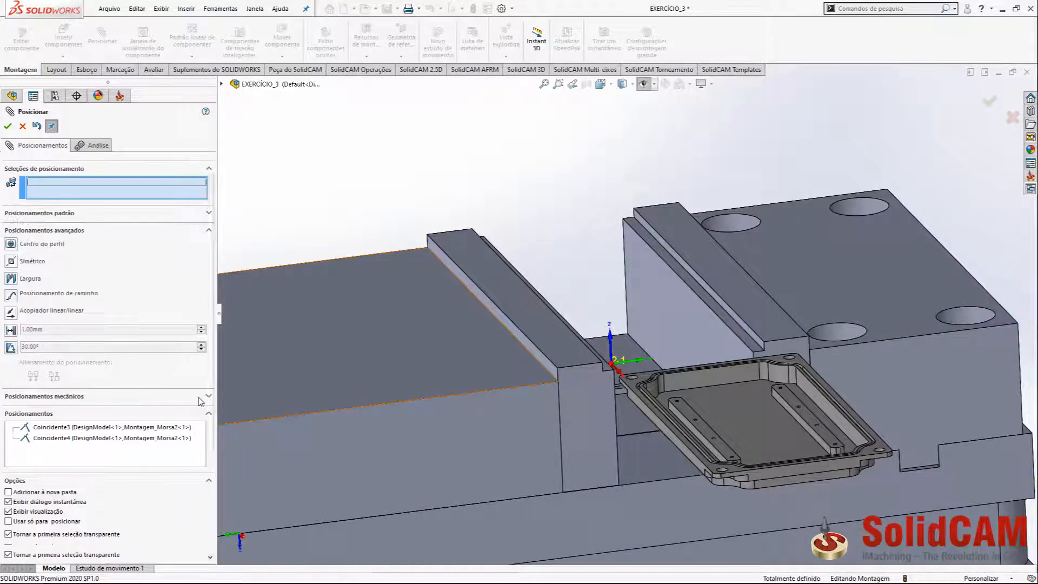
click(10, 279)
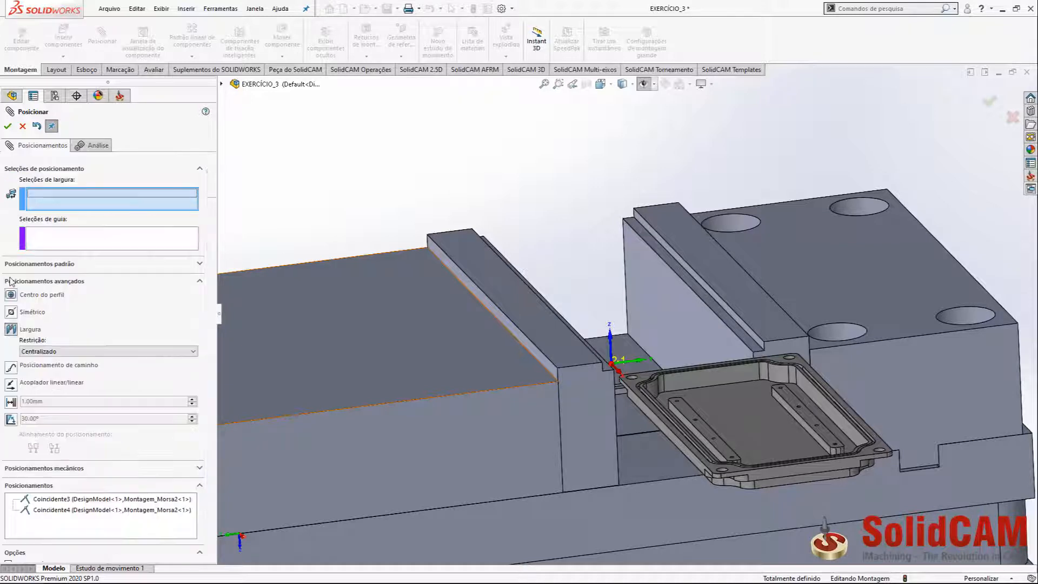
click(777, 475)
scroll(586, 397, up, 5)
middle_drag(585, 400, 684, 403)
scroll(486, 292, down, 7)
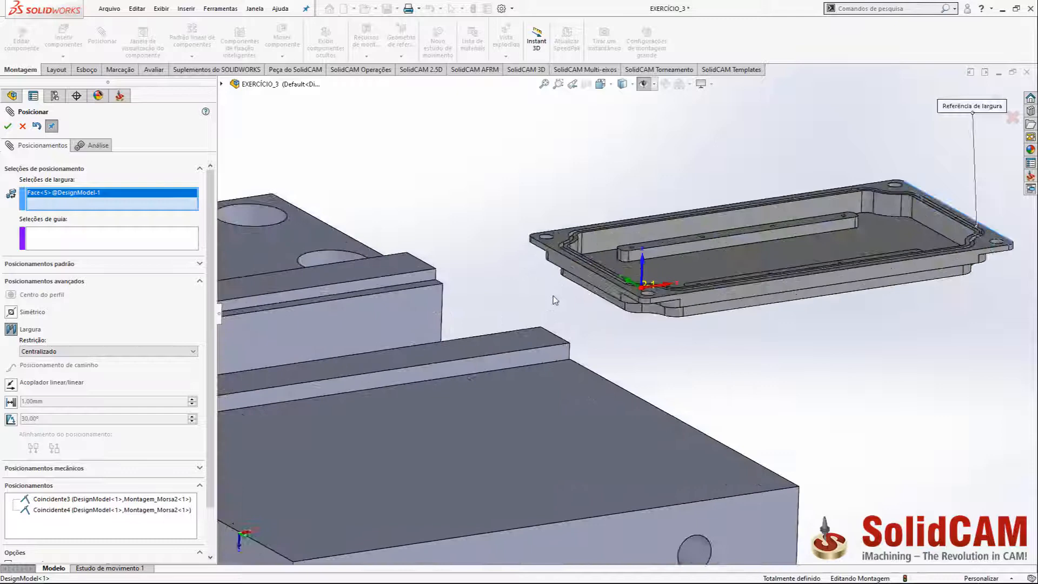
click(589, 277)
scroll(378, 346, up, 6)
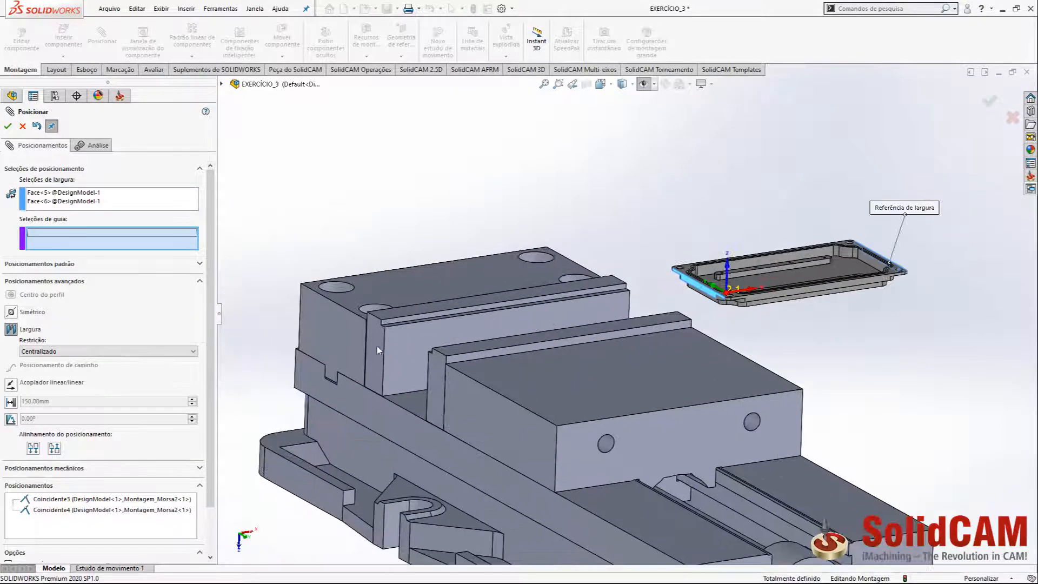
Step: Use the fixed jaw's two end faces as the guide selections and complete the Width mate centring the vise on the part
click(374, 346)
scroll(374, 346, up, 3)
middle_drag(374, 346, 598, 307)
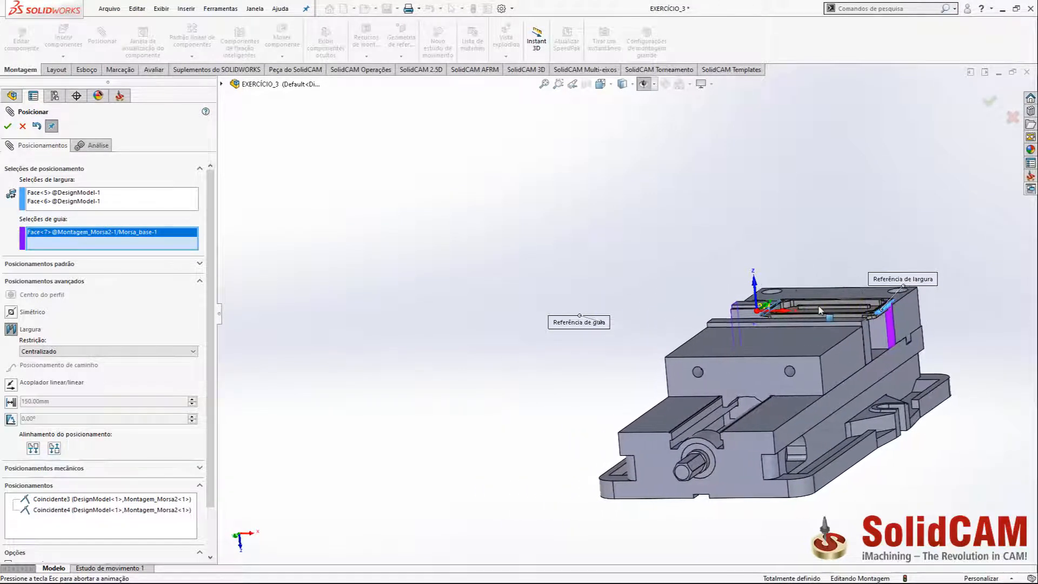
middle_drag(820, 310, 830, 343)
scroll(928, 299, down, 3)
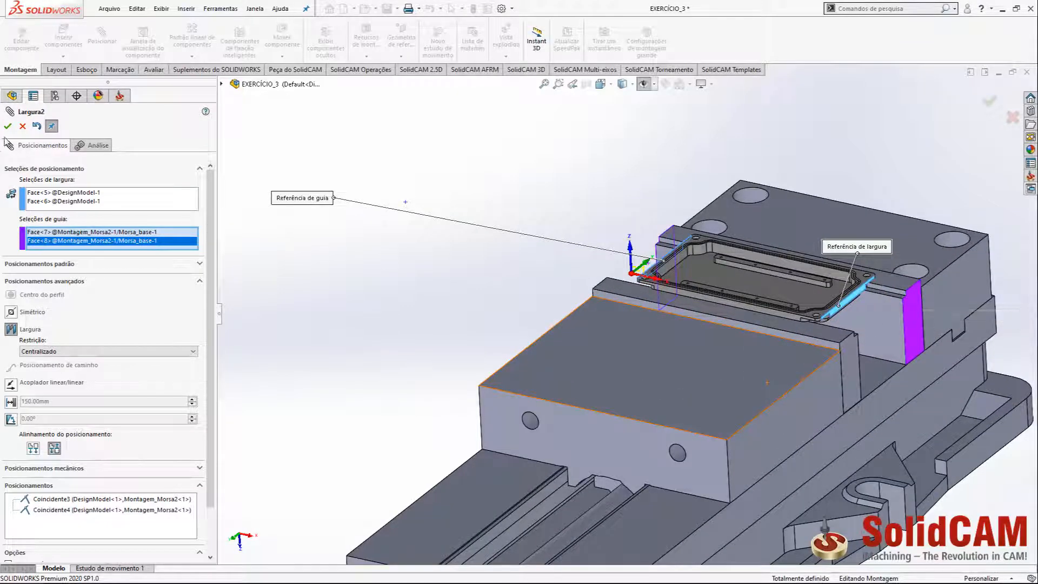
click(8, 125)
click(8, 126)
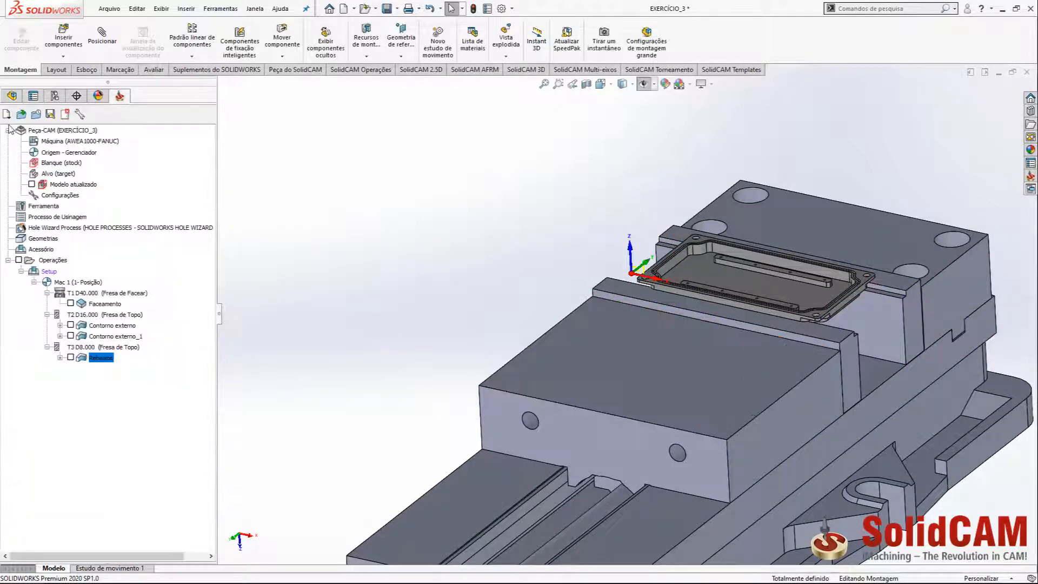
Step: Add machine setup Setup 2 after the Rebaixos operation and set its table position's home to Mac 2 (1- Posição)
scroll(725, 308, up, 4)
middle_drag(727, 305, 684, 308)
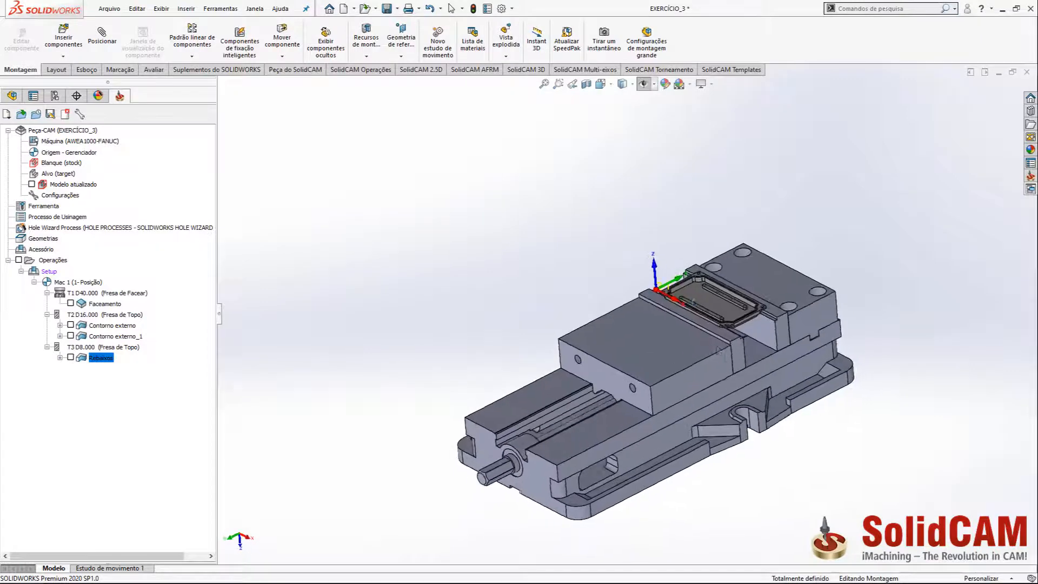
scroll(719, 362, down, 2)
scroll(719, 362, down, 3)
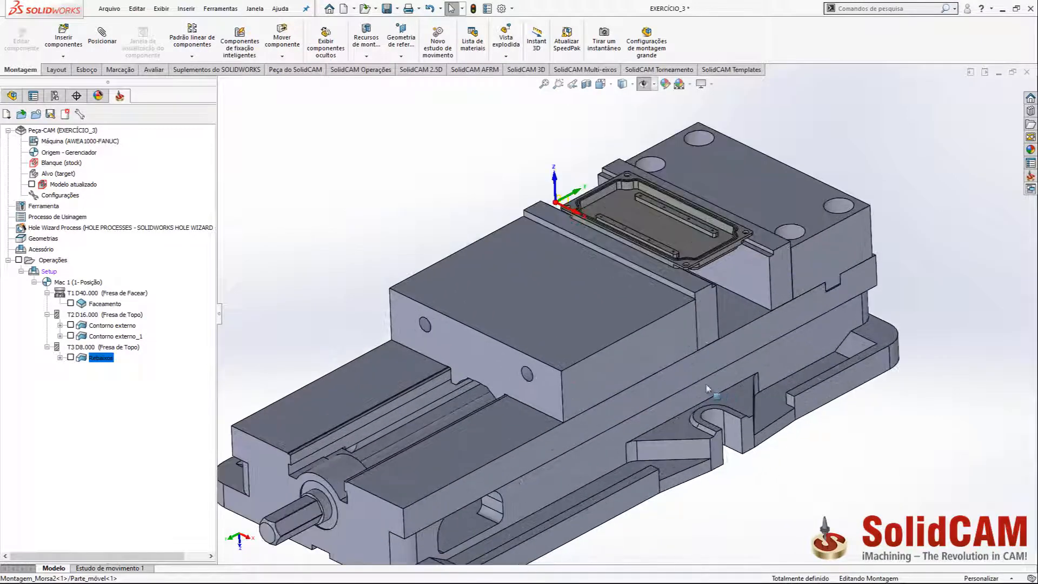
right_click(98, 360)
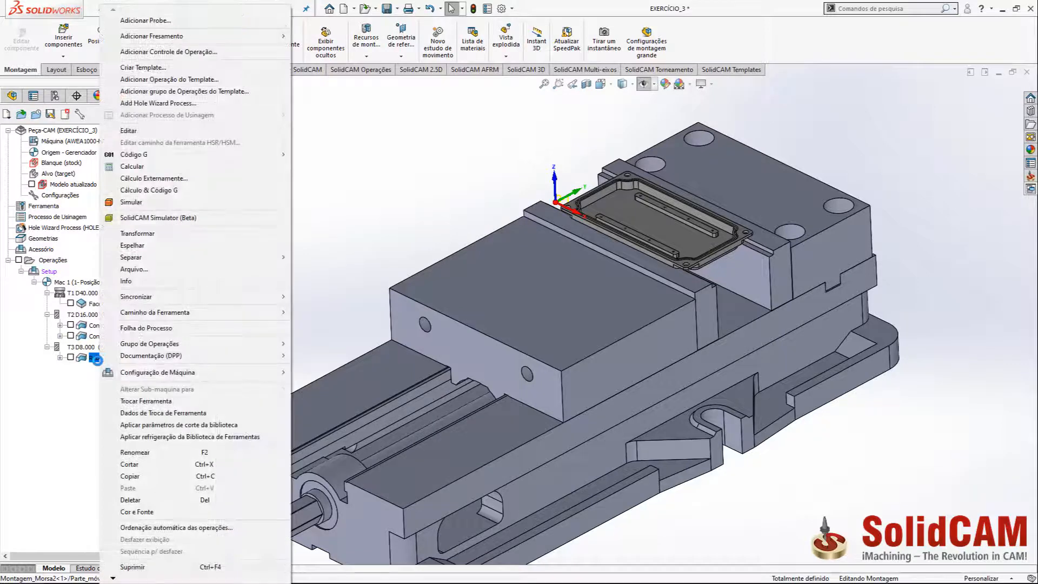
mouse_move(132, 376)
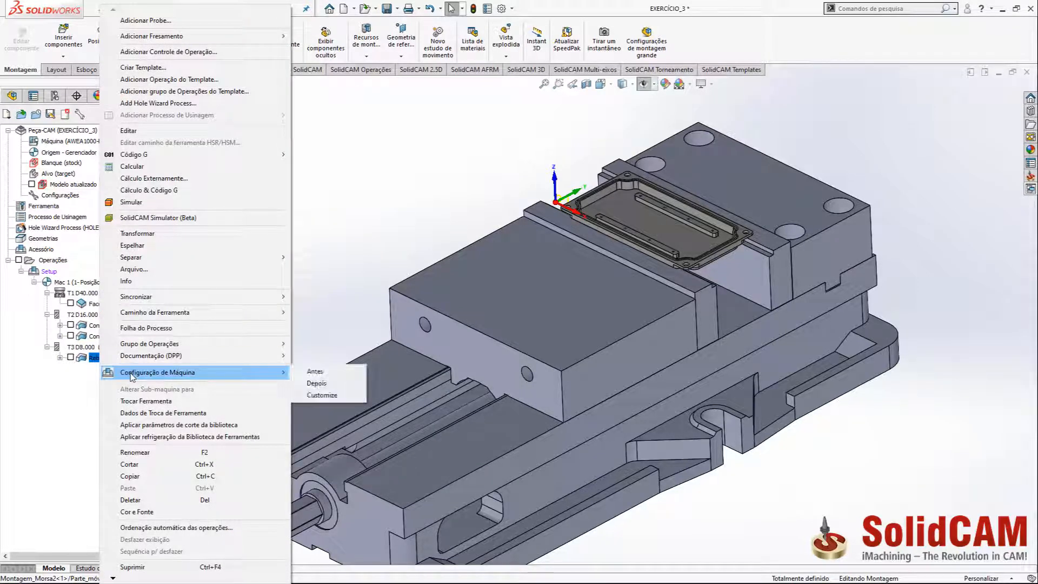
click(316, 383)
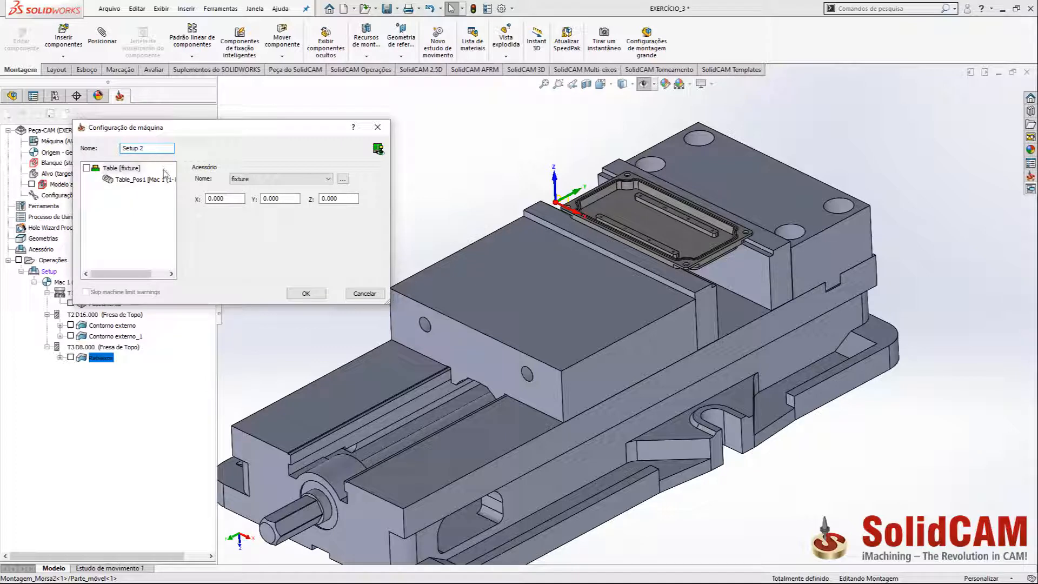
click(146, 180)
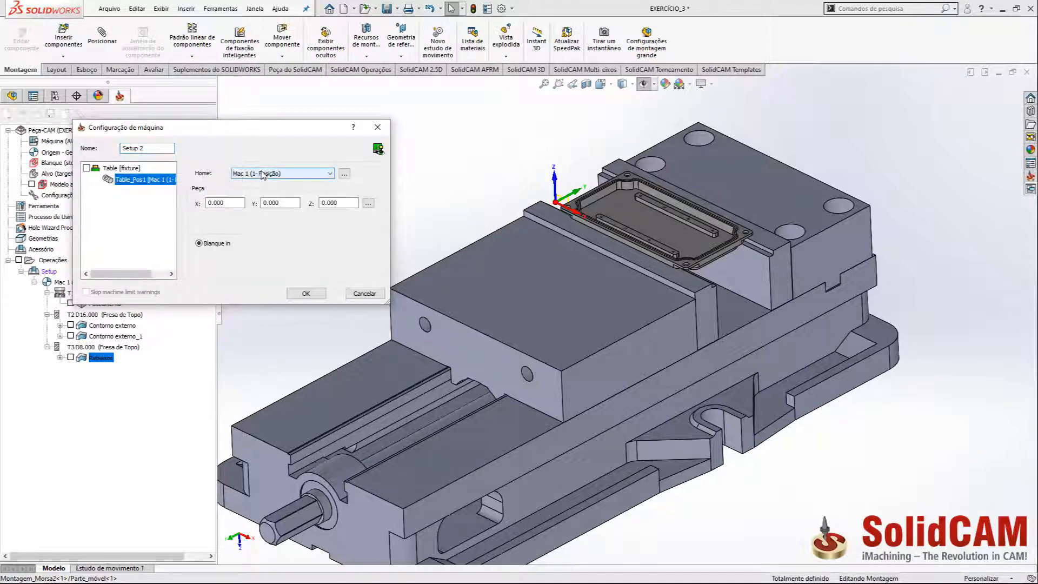
click(263, 173)
click(256, 190)
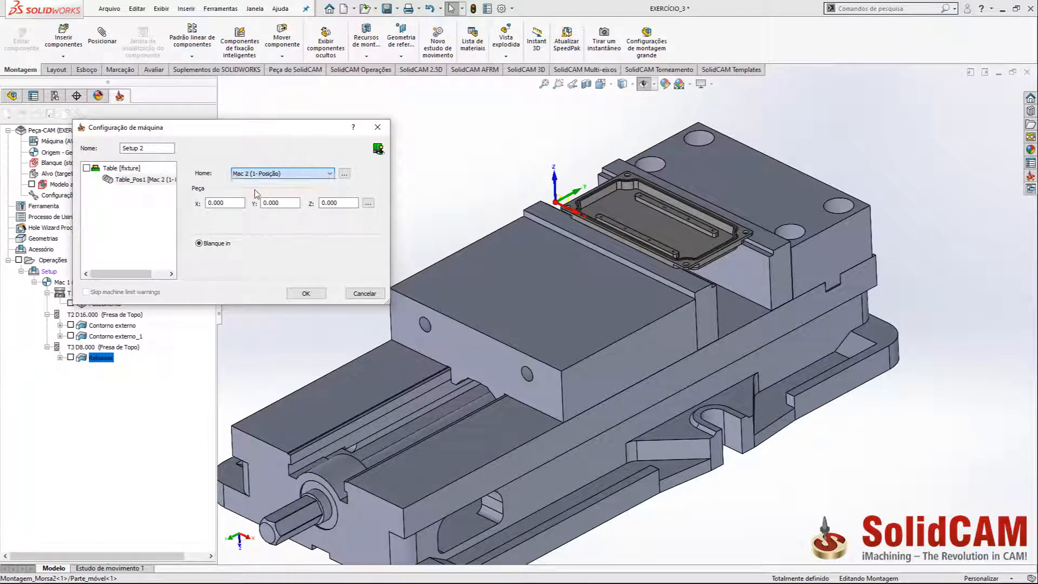
Step: Create a new fixture for Setup 2's table from the Montagem_Morsa2 assembly and accept the machine setup
click(122, 170)
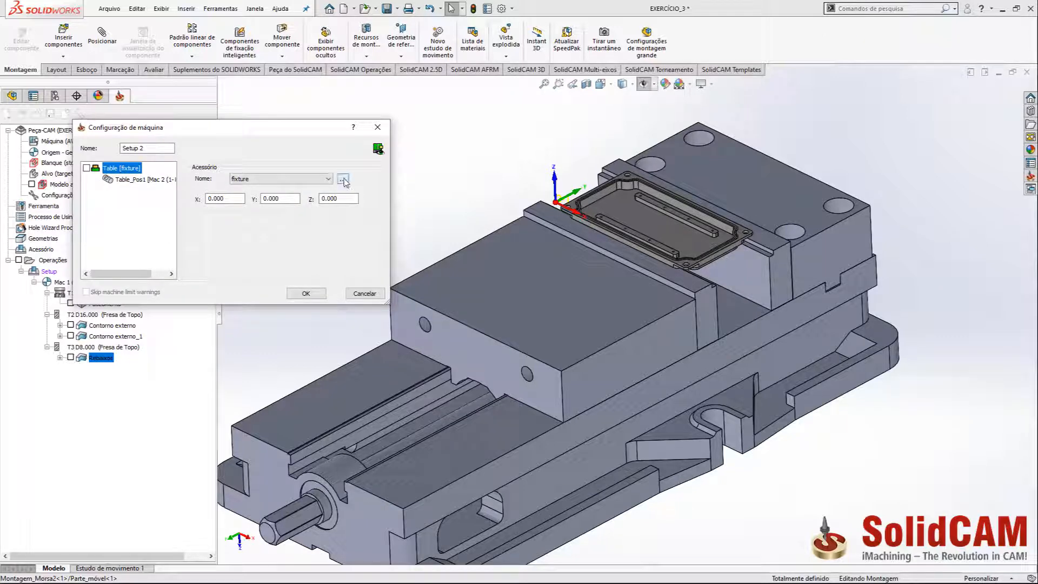
click(343, 180)
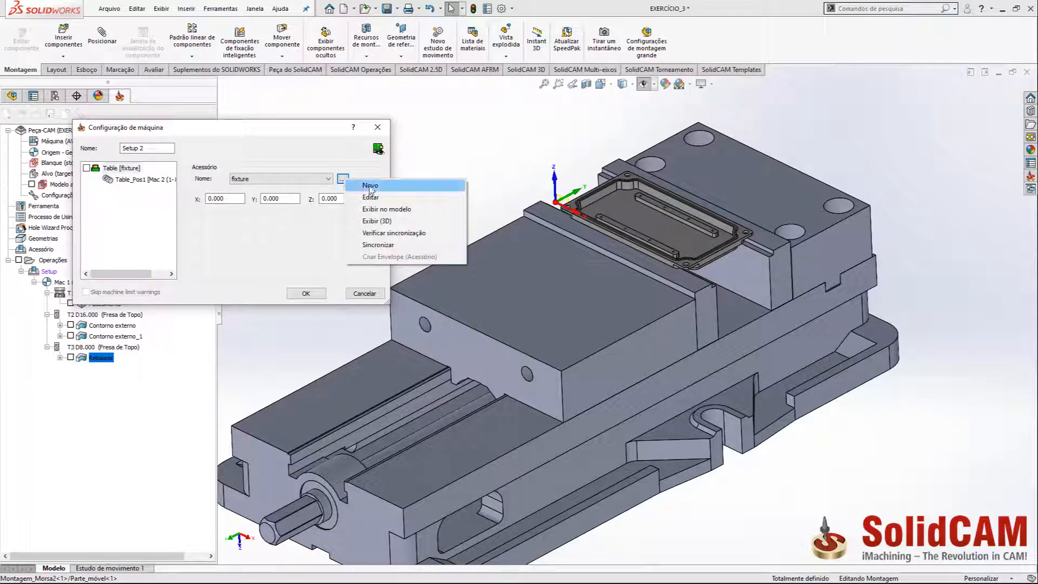
click(370, 186)
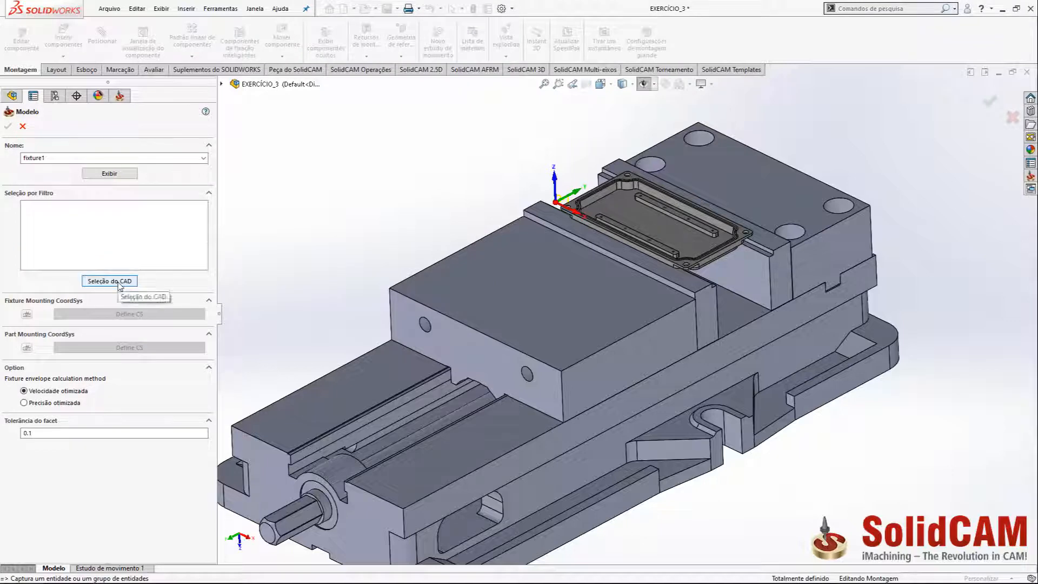
click(117, 282)
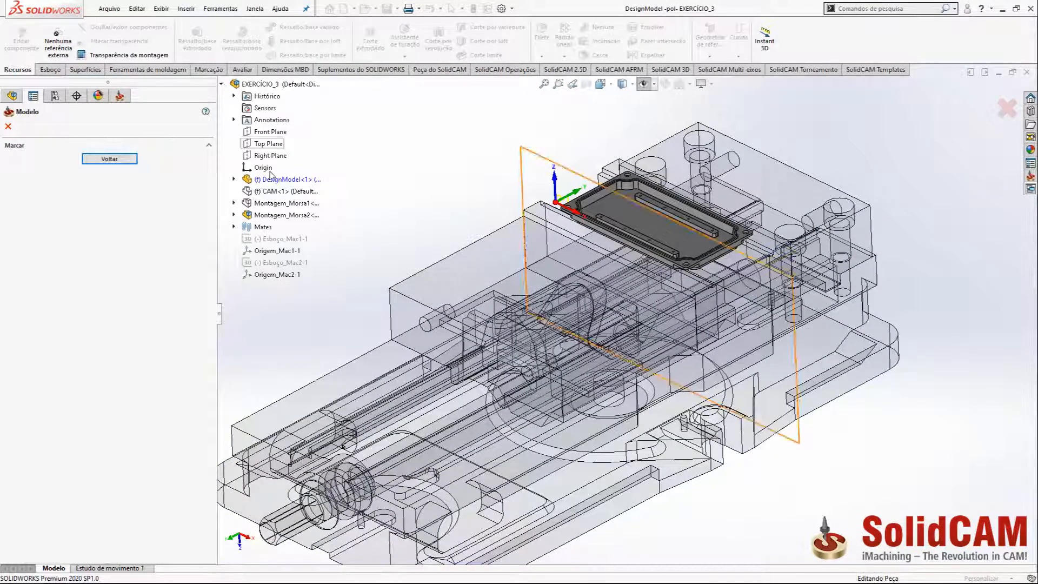
click(285, 216)
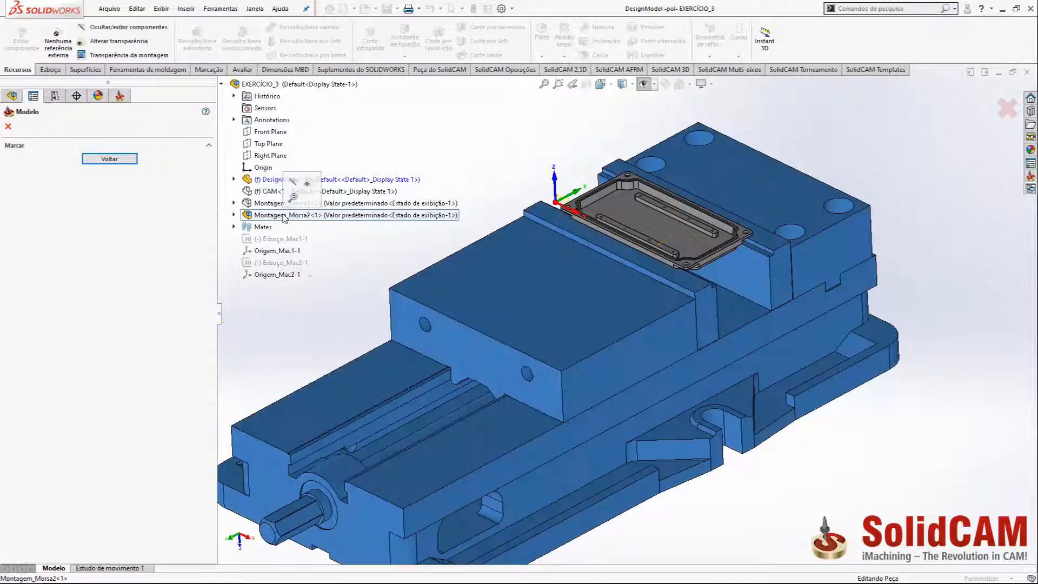
click(110, 159)
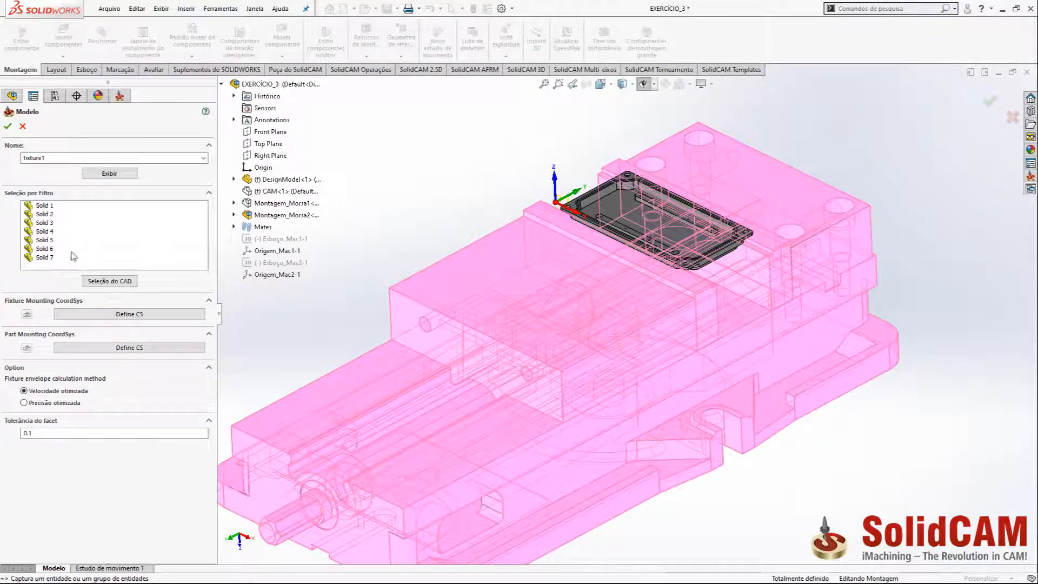
click(221, 84)
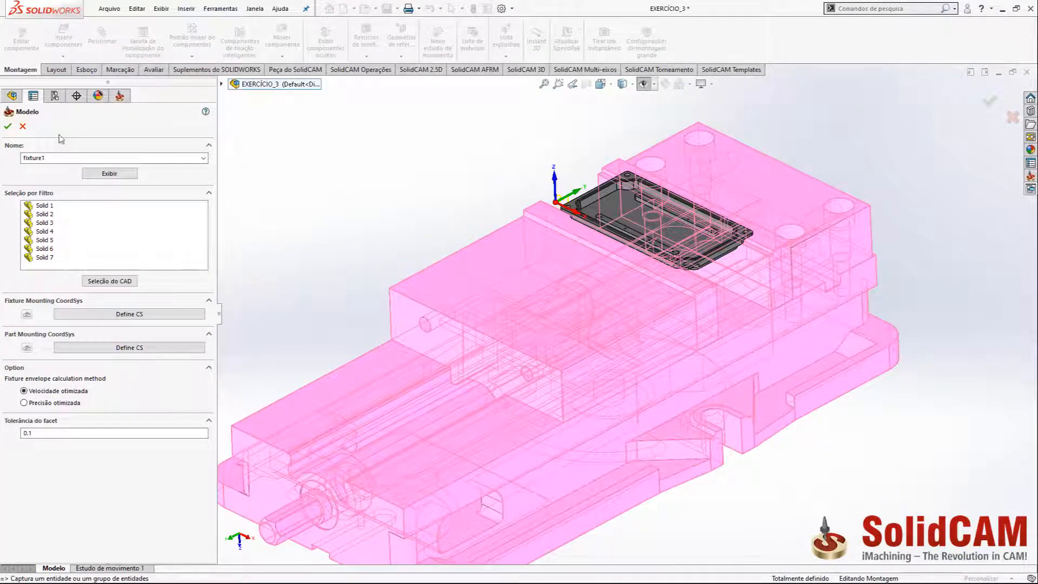
click(9, 127)
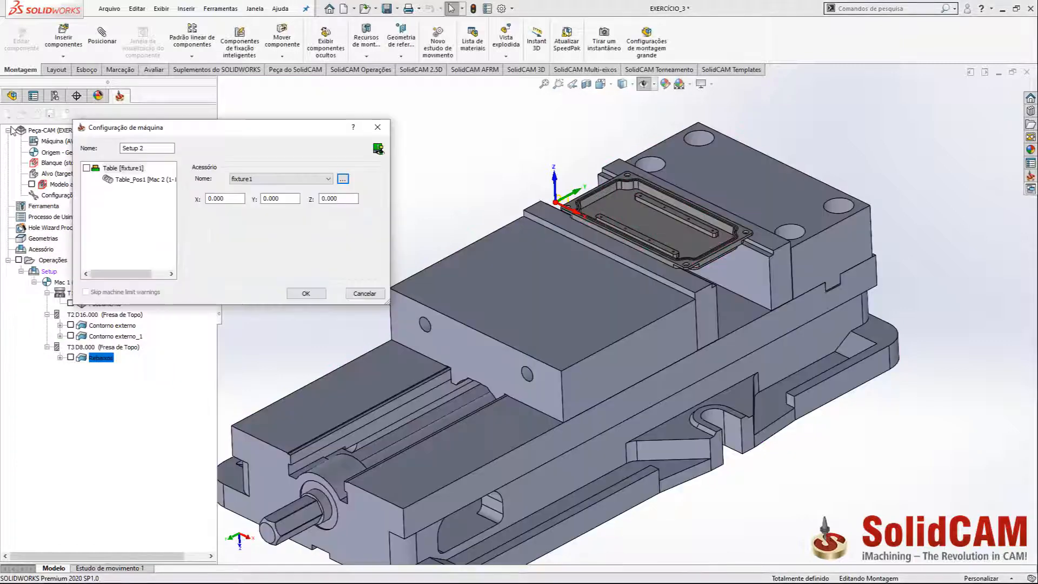
click(307, 293)
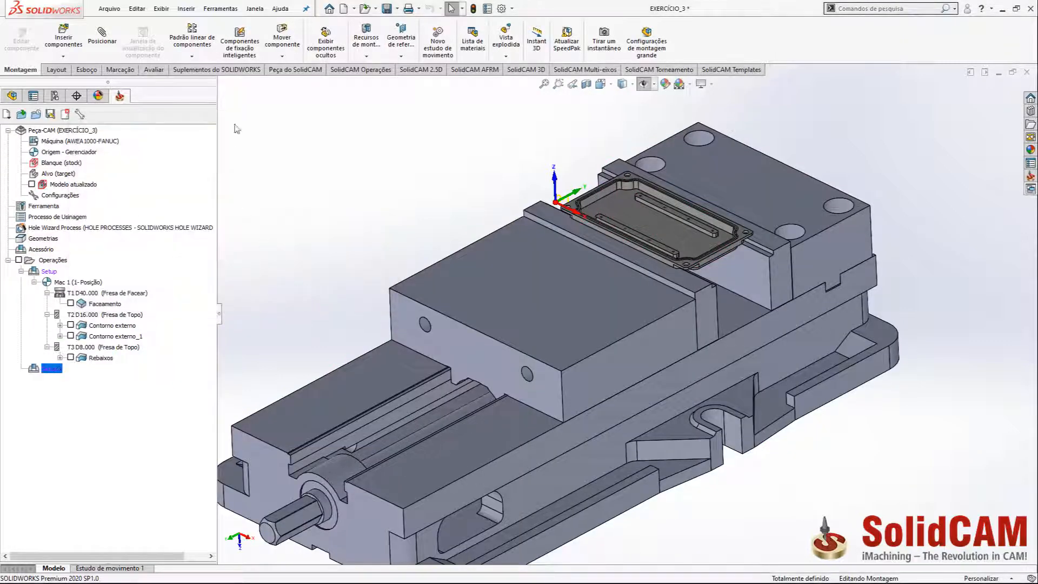
Step: Add a Faceamento operation at Mac 2 (1- Posição) on the updated stock using the 40 mm face mill
click(295, 69)
click(153, 39)
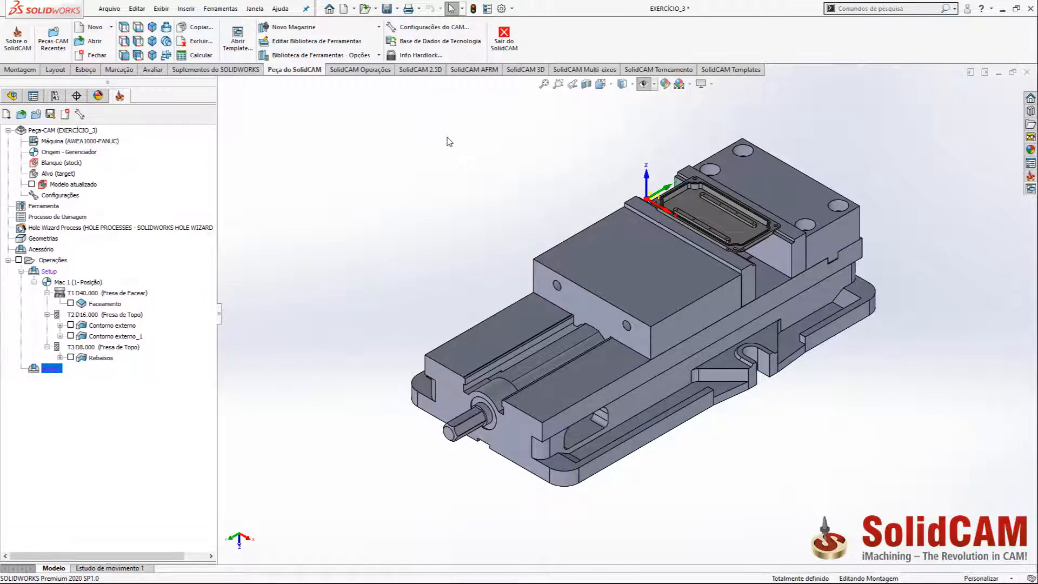
click(427, 70)
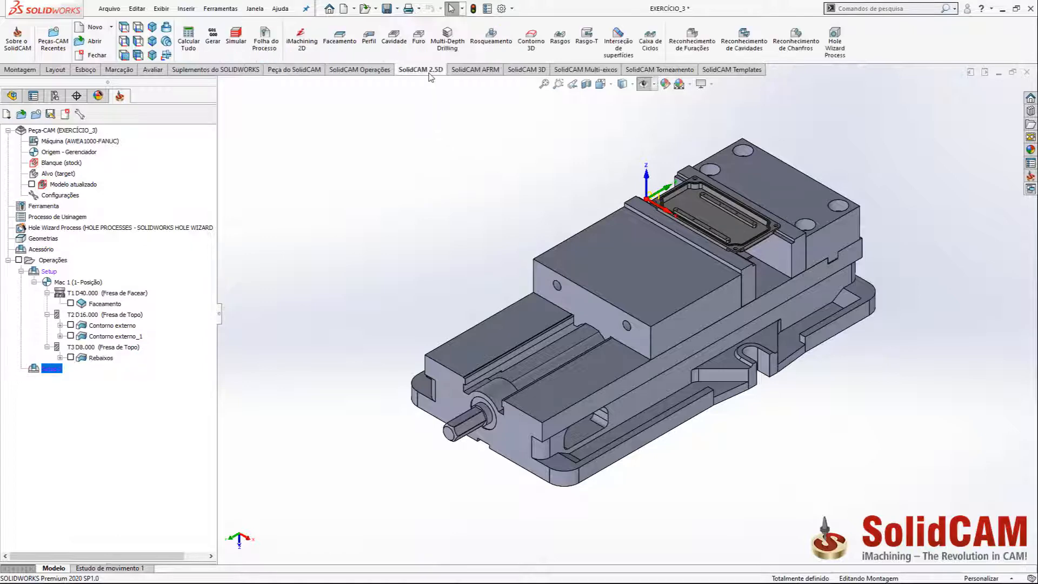
click(341, 44)
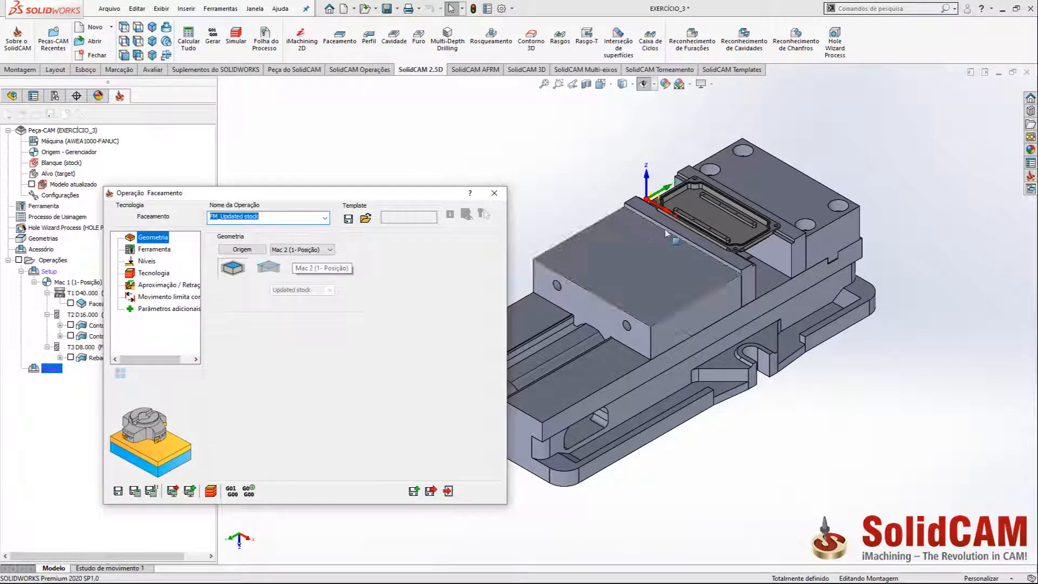
scroll(628, 210, up, 10)
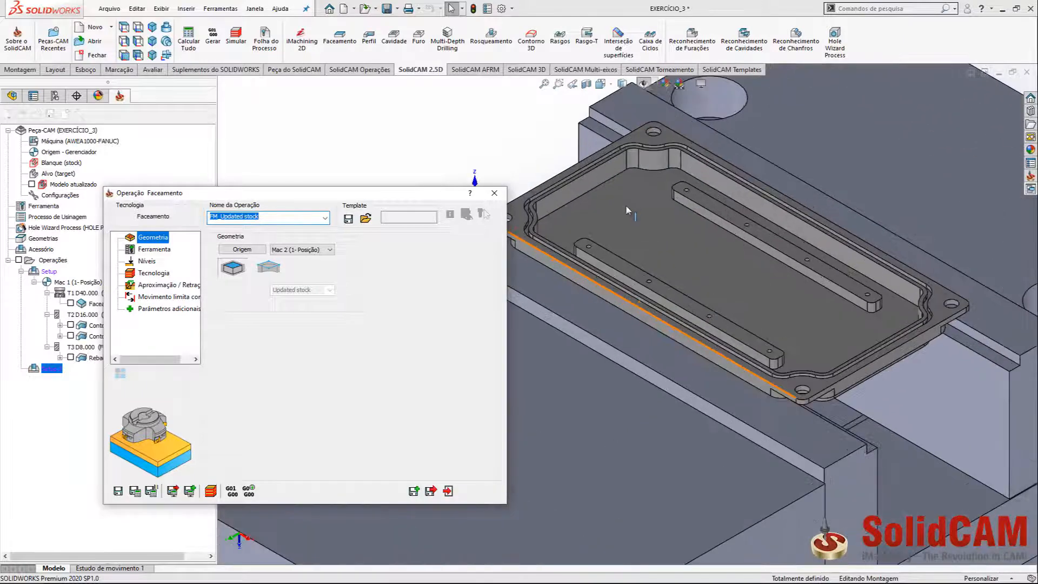
click(155, 251)
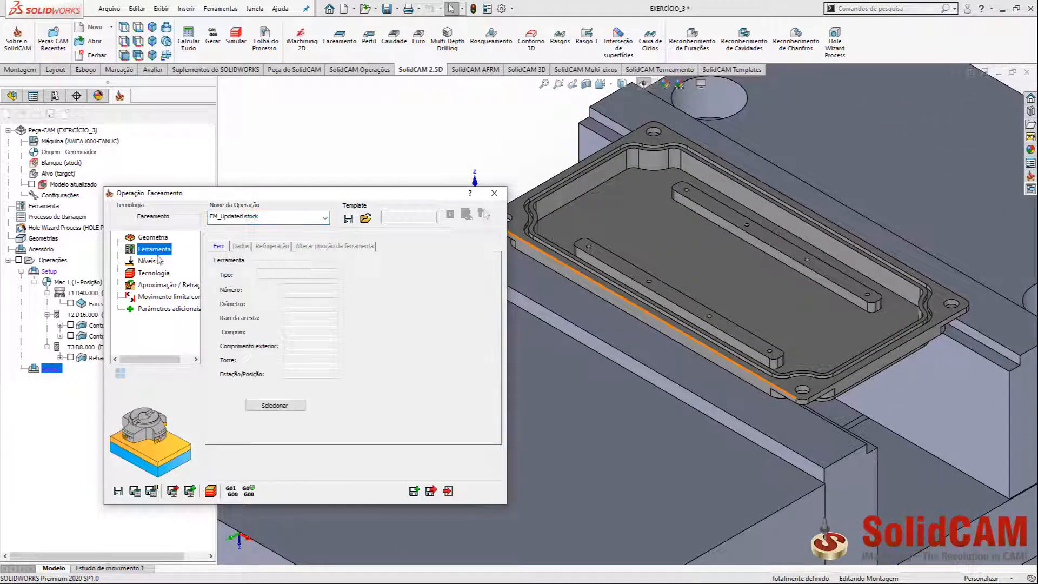
click(268, 405)
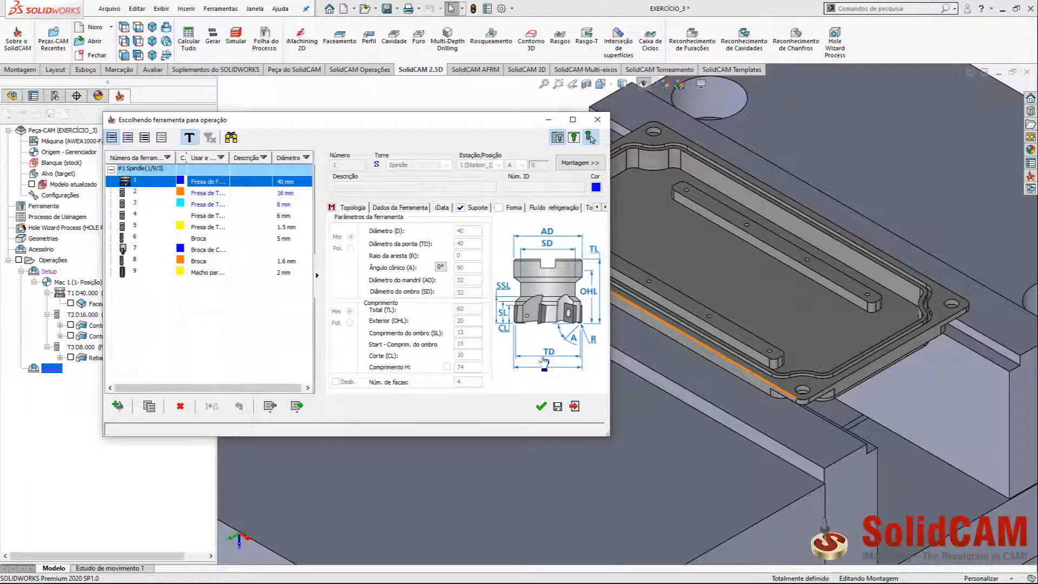
click(542, 407)
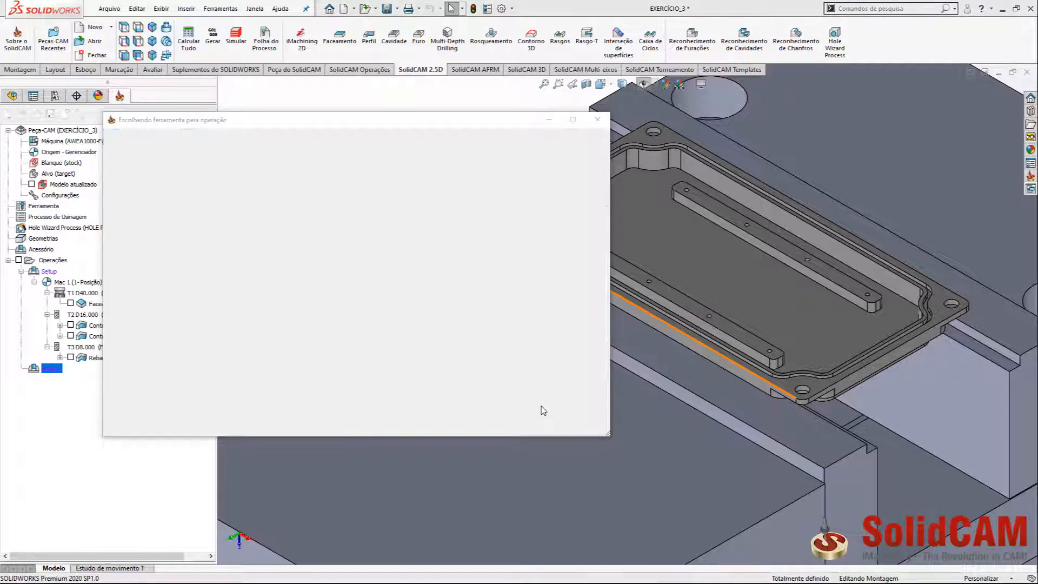
Step: Set the facing operation's Z increment to 2.5 in its levels
click(146, 262)
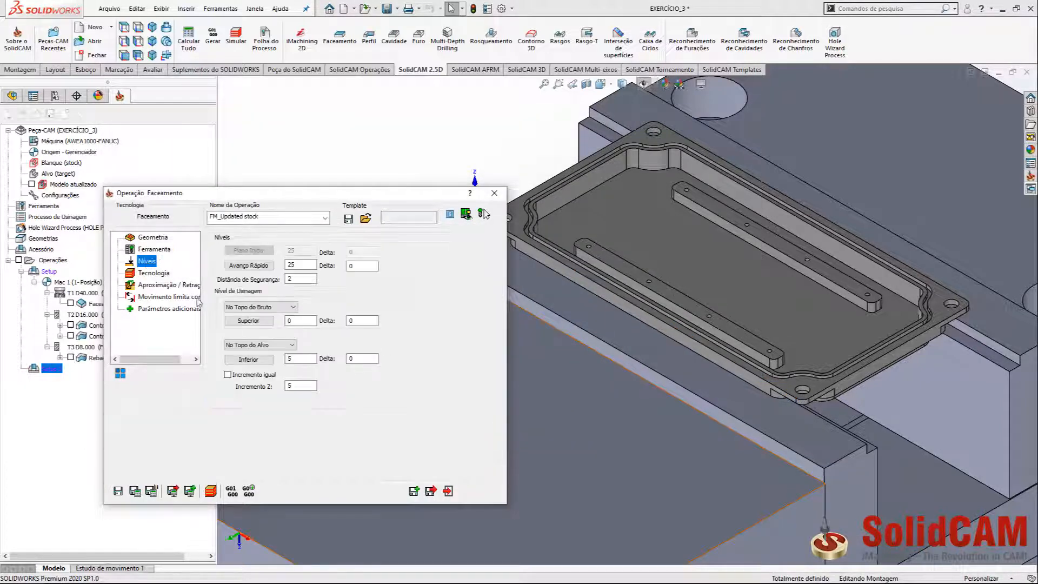
key(Tab)
key(Tab)
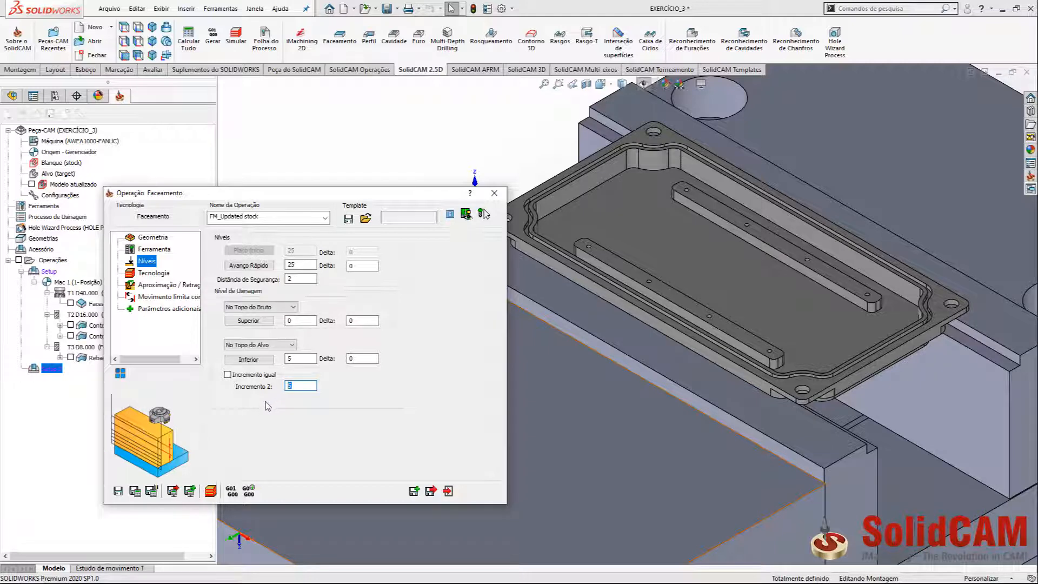
text(2.5)
Step: Set the facing technology to Classic spacing and Ida Volta cutting, with a 0.2 floor allowance and finishing enabled
click(148, 274)
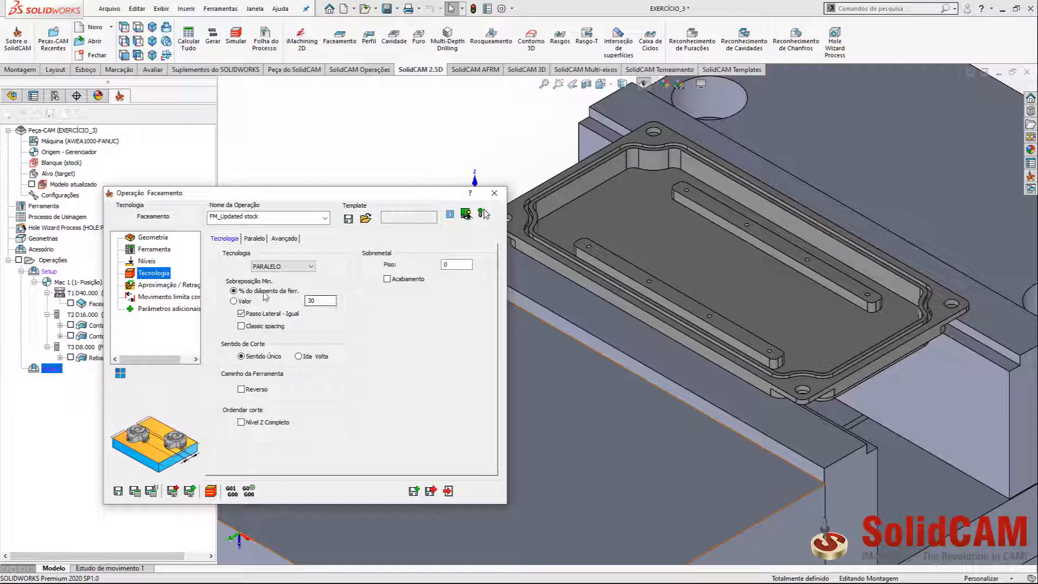
click(255, 327)
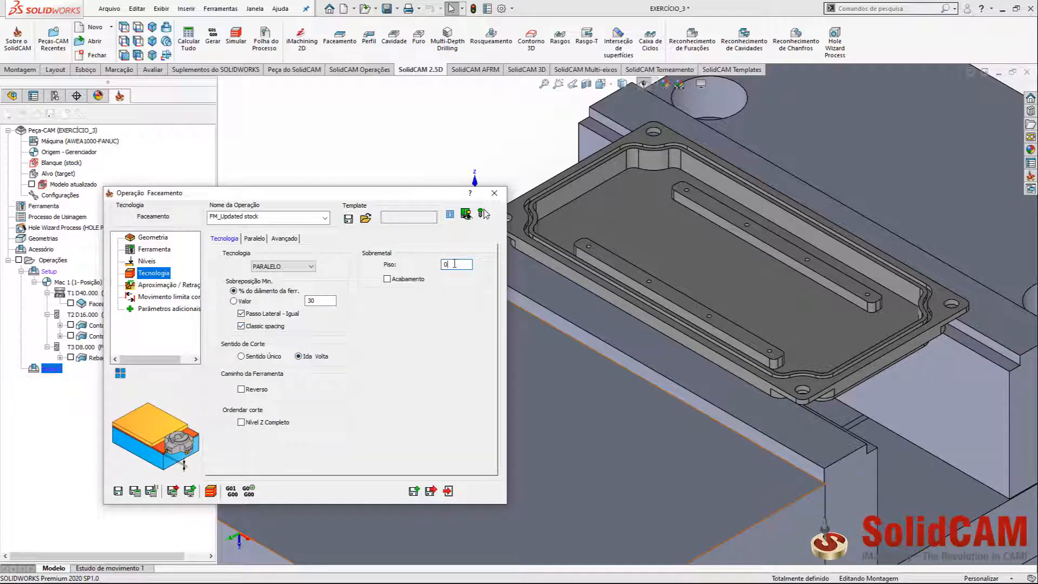
text(.2)
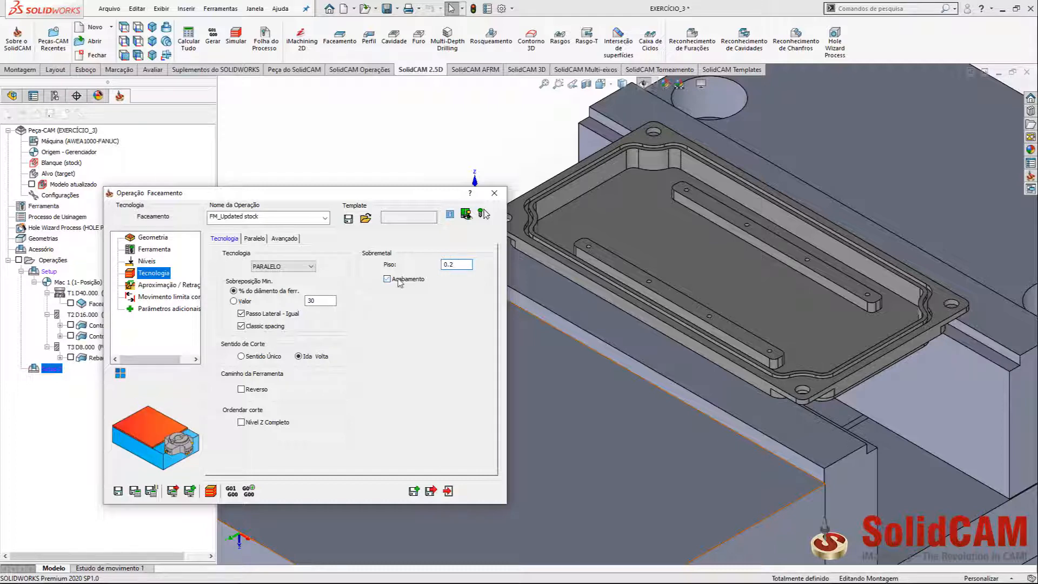
click(387, 279)
Step: Save and calculate the facing operation, close it and hide its toolpath
click(135, 491)
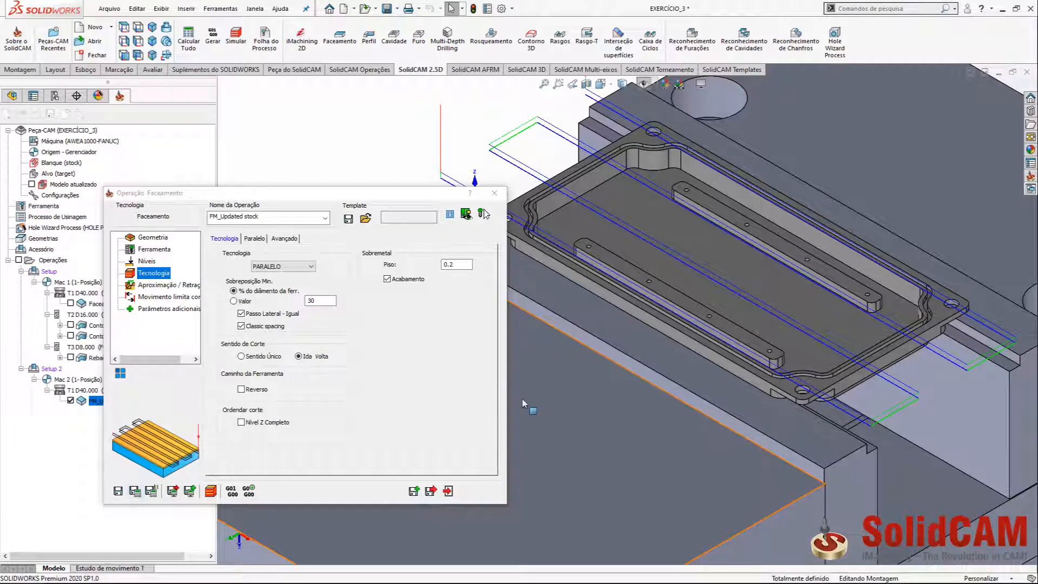
scroll(523, 403, up, 4)
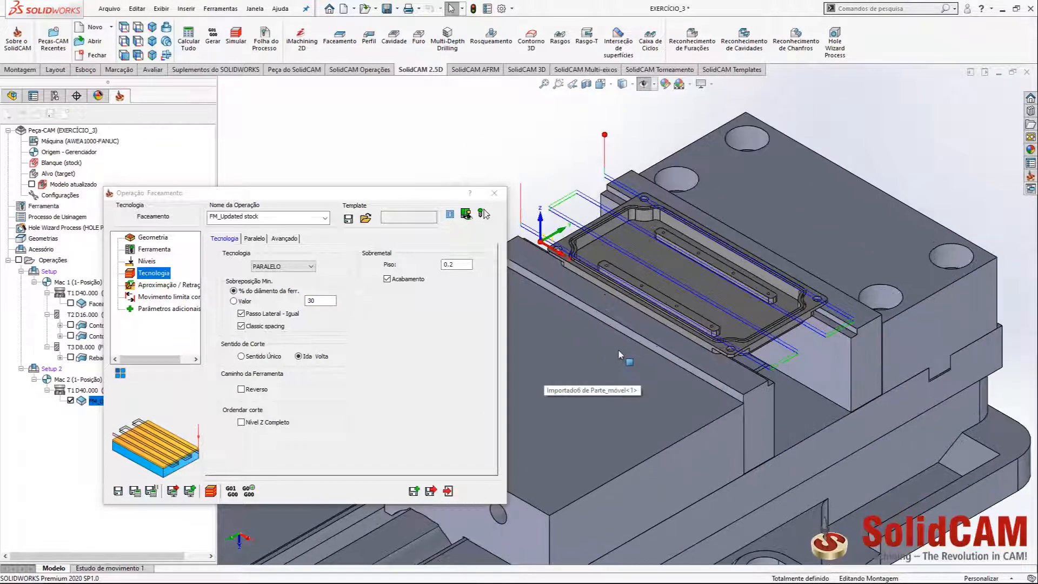
click(494, 193)
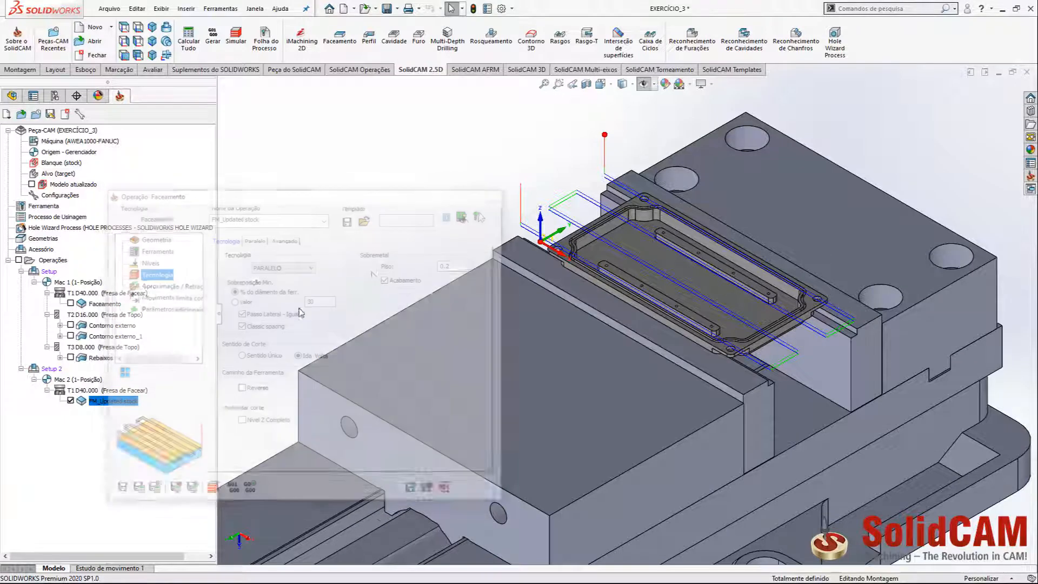
click(70, 400)
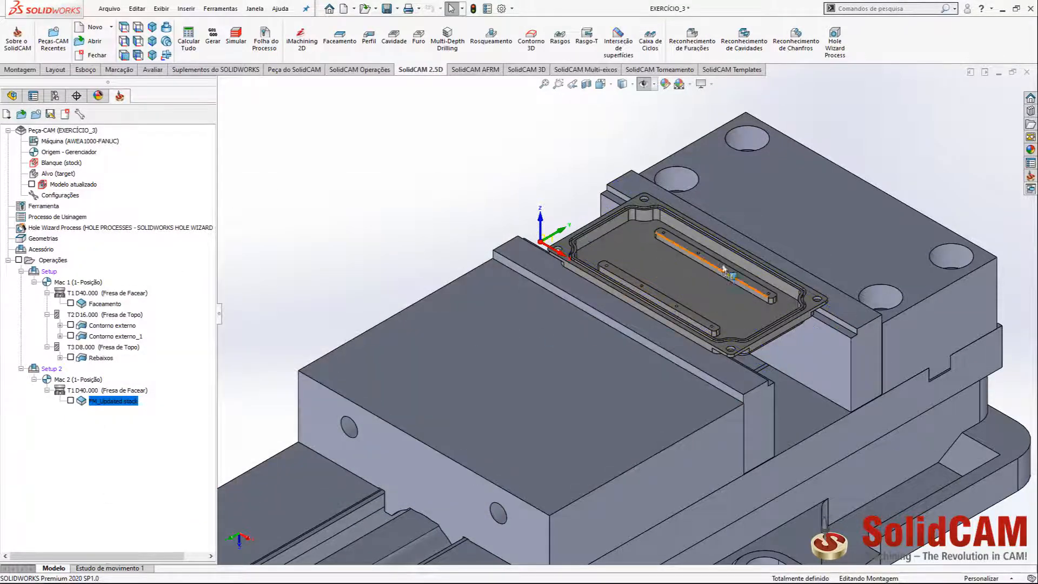
Step: Start a Cavidade operation at Mac 2 and define its geometry as the closed pocket-floor outline, chained with Z Constante
scroll(710, 269, down, 4)
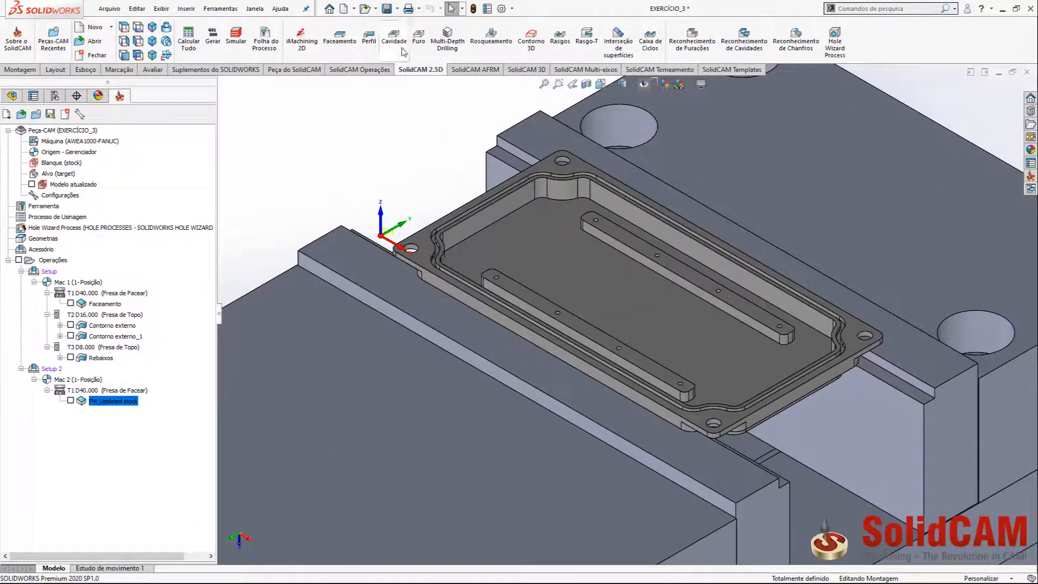
click(394, 38)
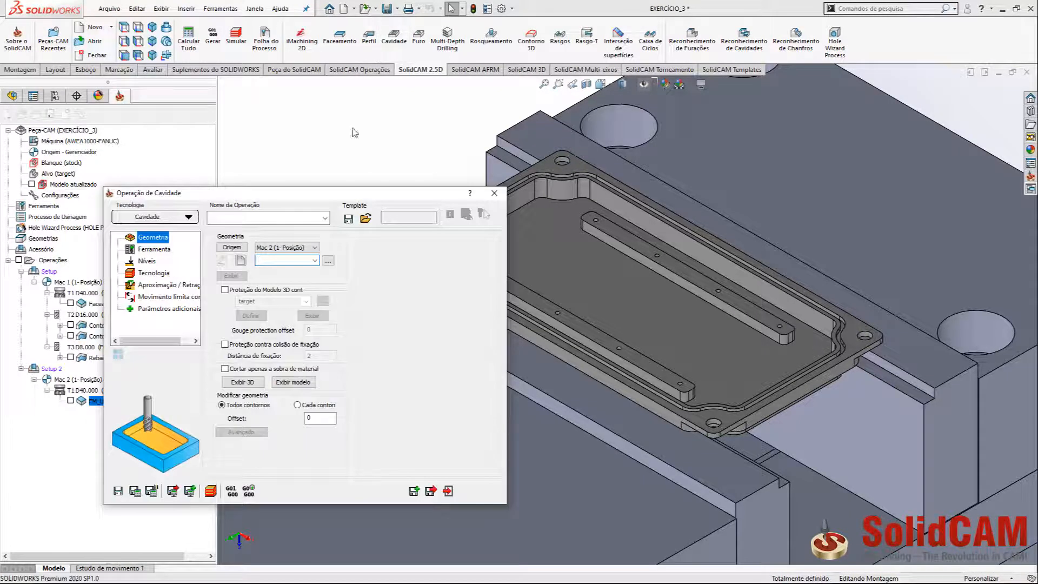
double_click(355, 195)
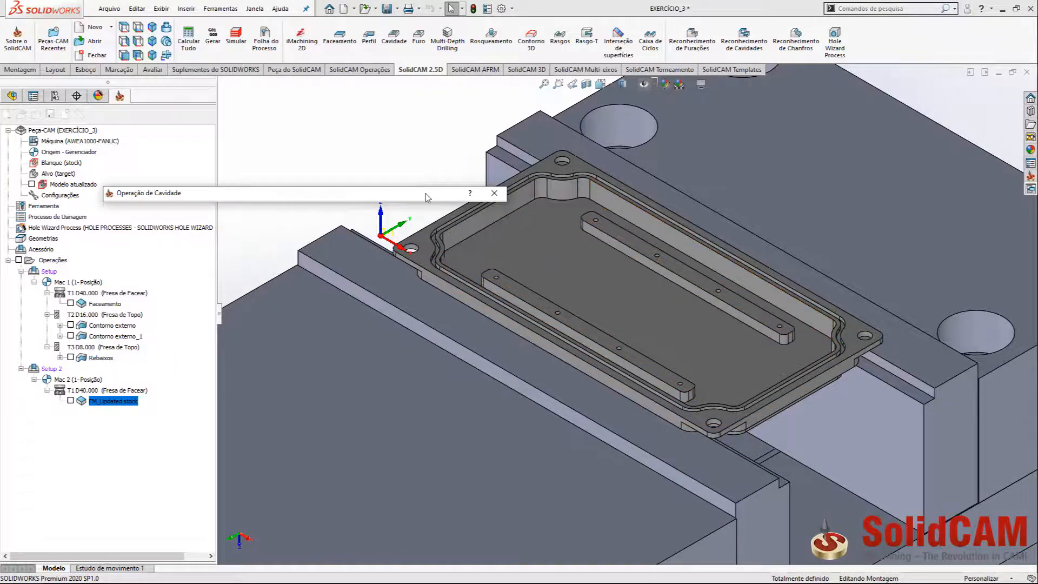
drag(420, 196, 372, 109)
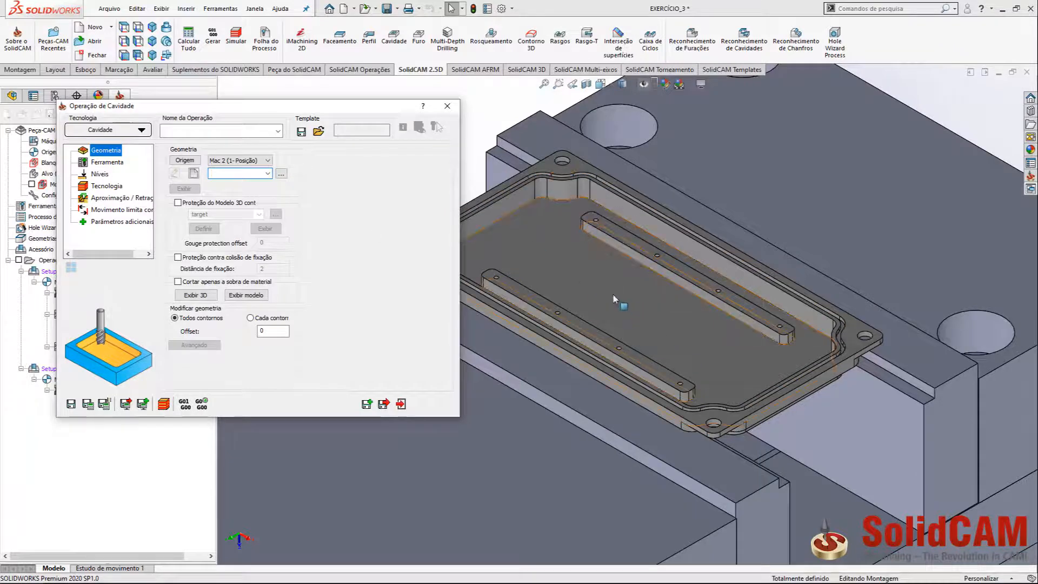
click(193, 174)
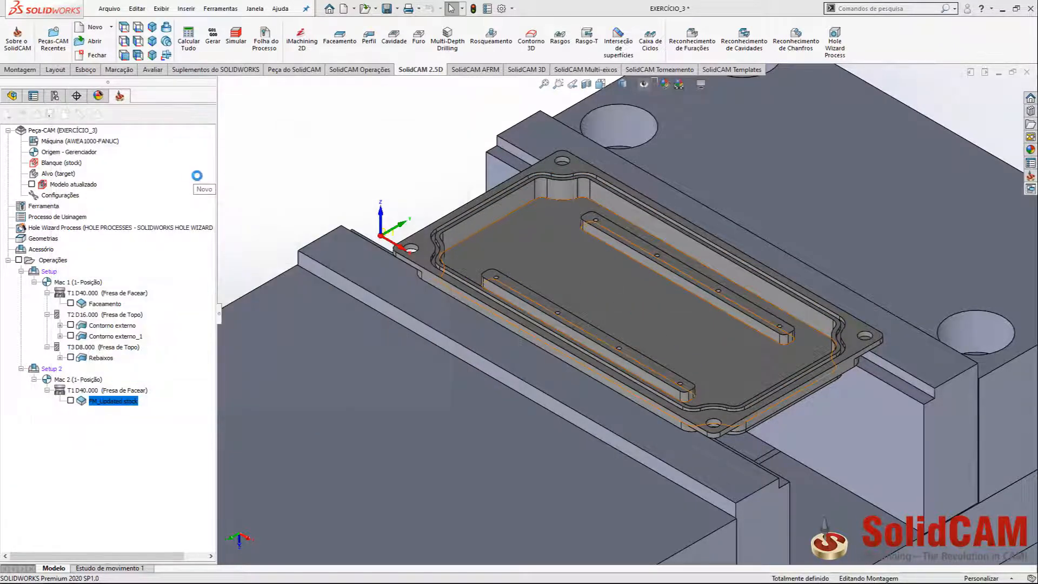
click(472, 241)
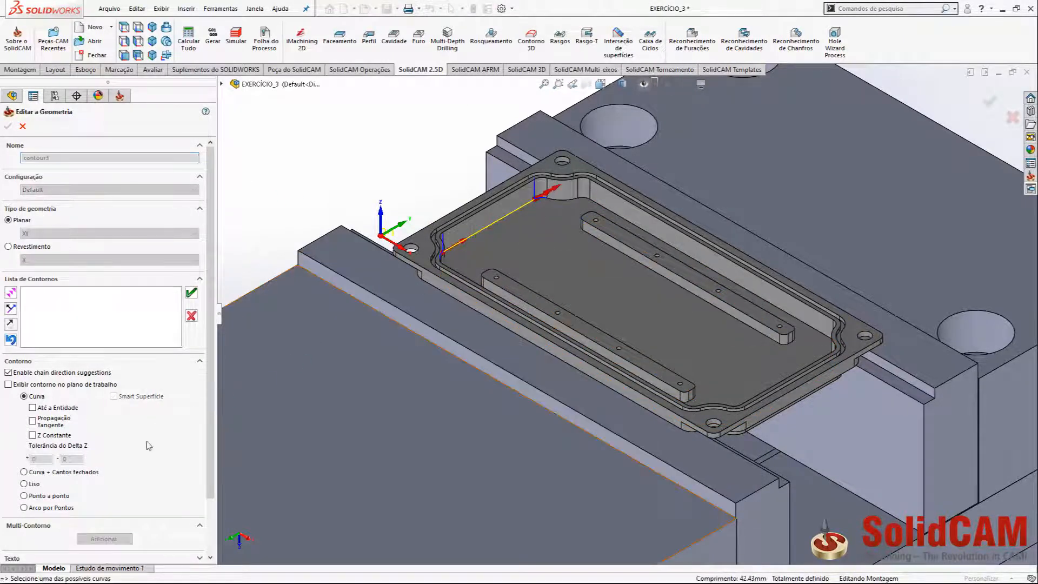
click(42, 436)
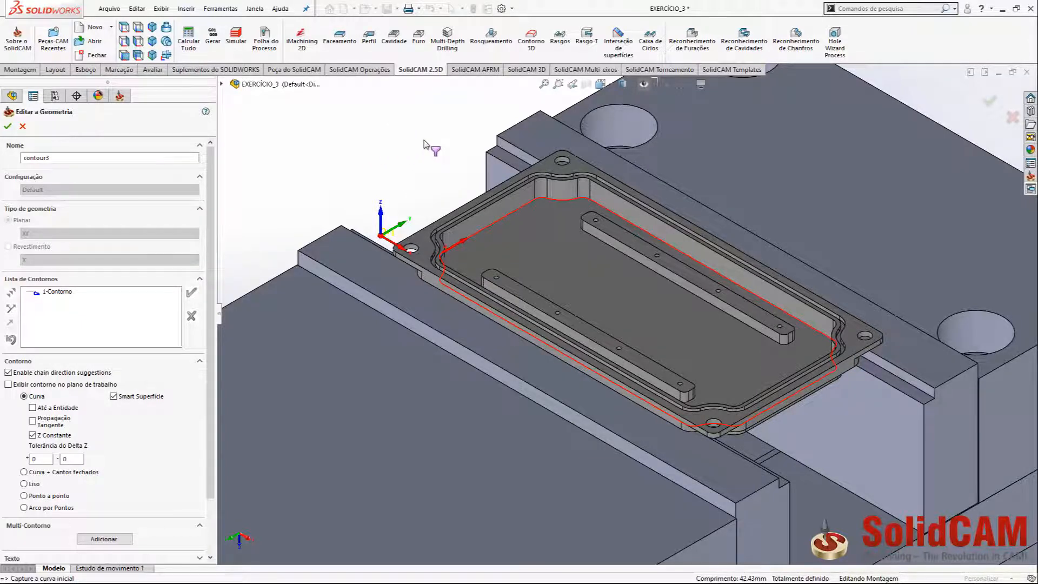
click(9, 126)
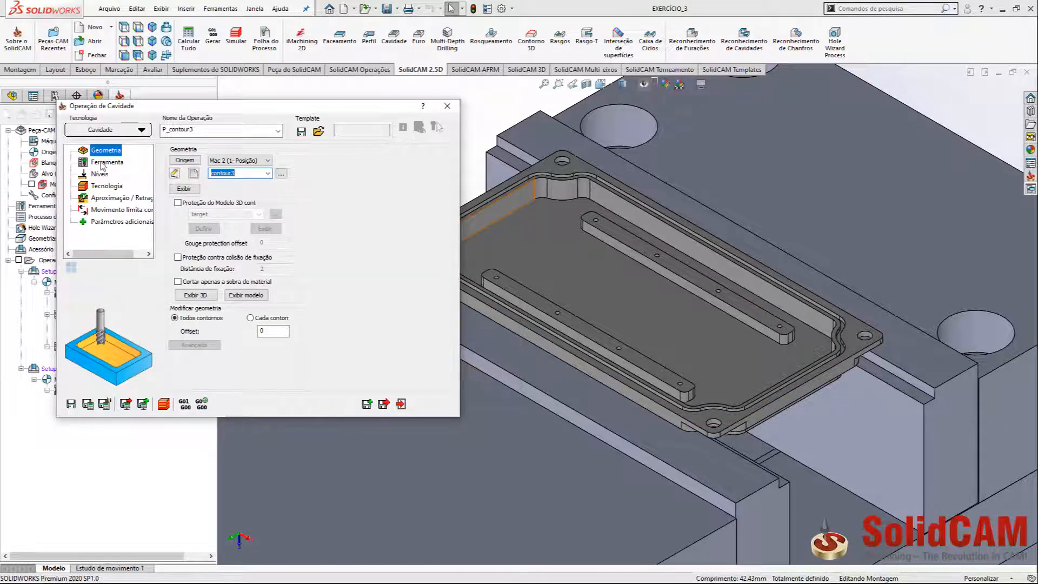
Step: Assign the 16 mm end mill, tool 2, to the pocket operation
click(101, 163)
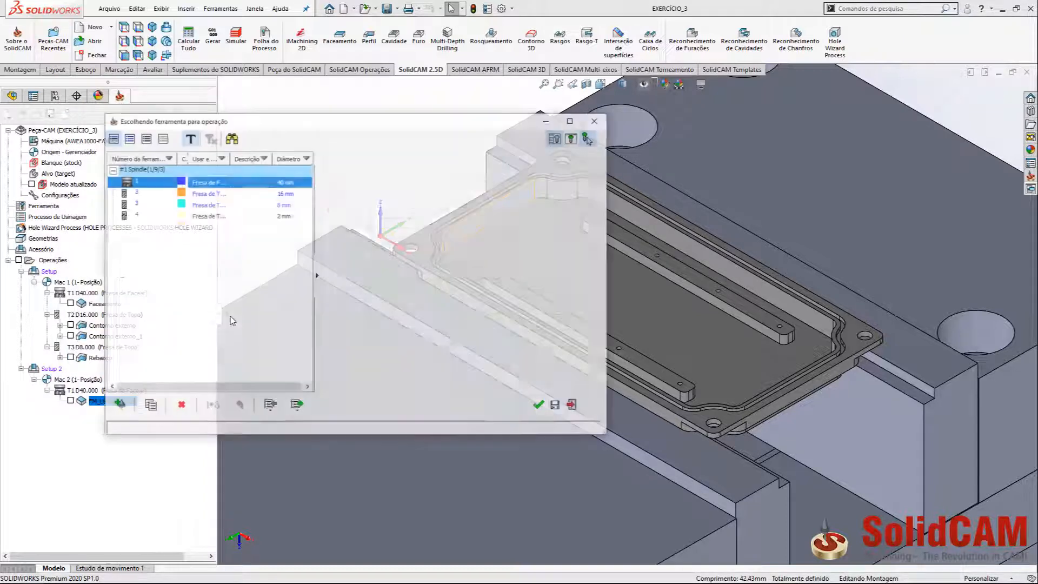
click(241, 193)
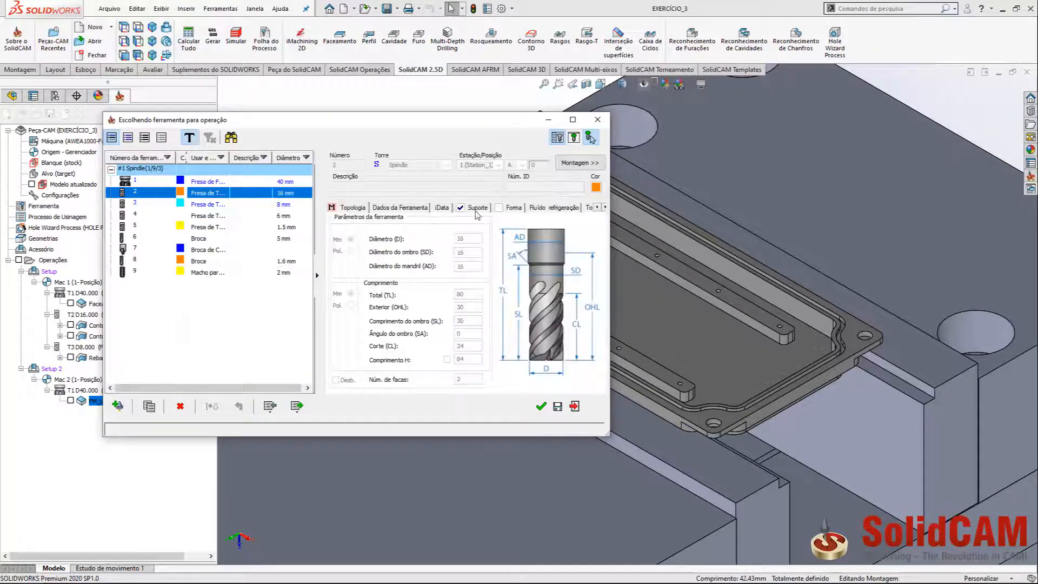
click(541, 407)
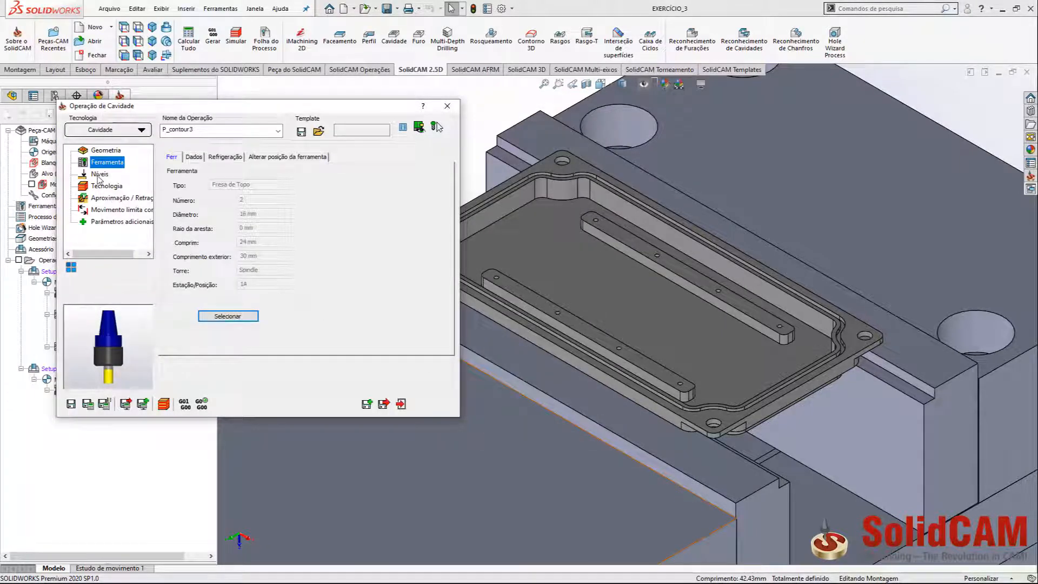
Step: Define the pocket's upper level from the rim's top face, its lower level from the rib's top face, and a Z increment of 2
click(99, 175)
click(240, 270)
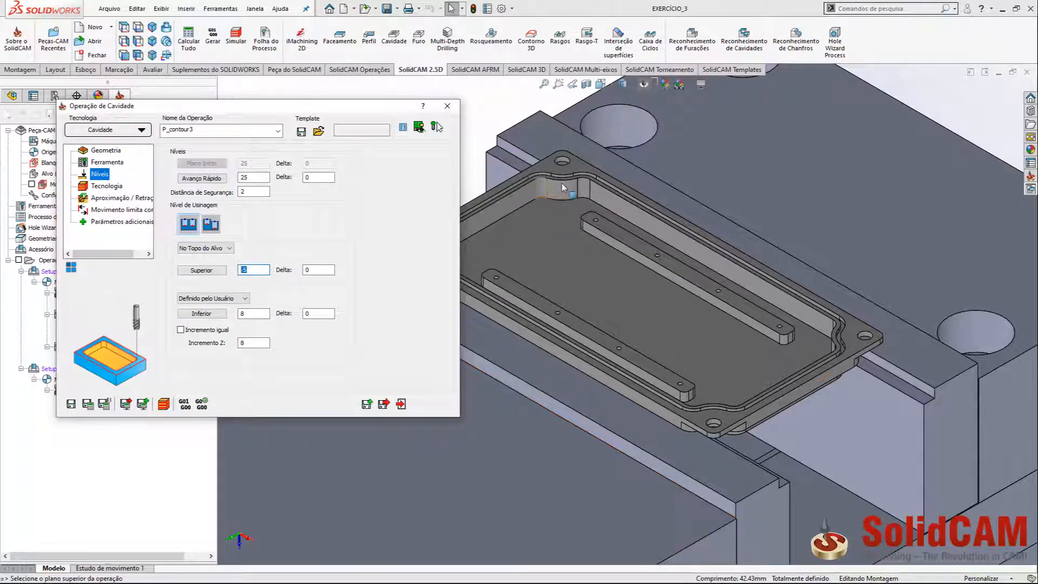
click(578, 172)
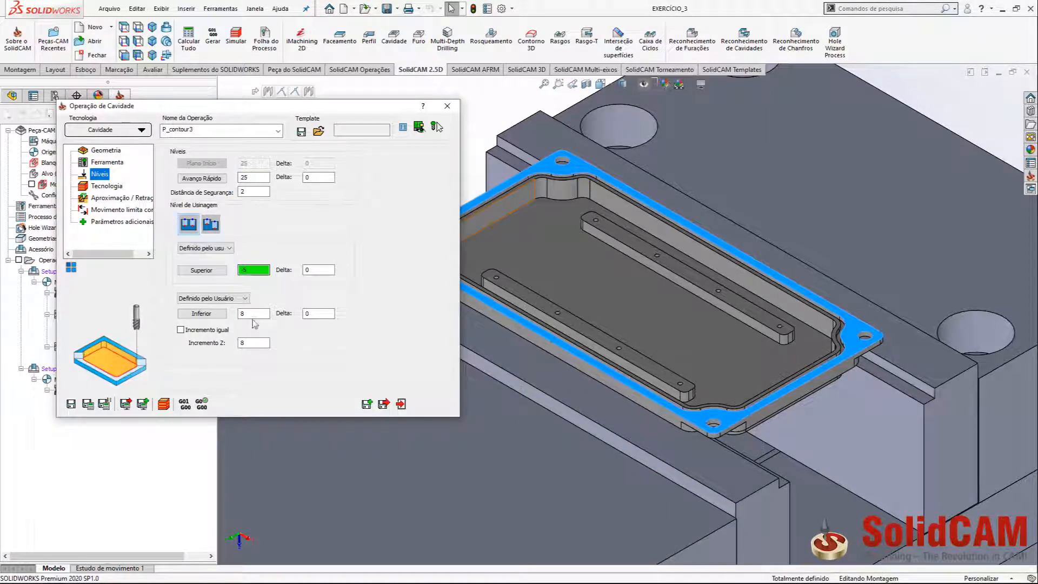
click(615, 234)
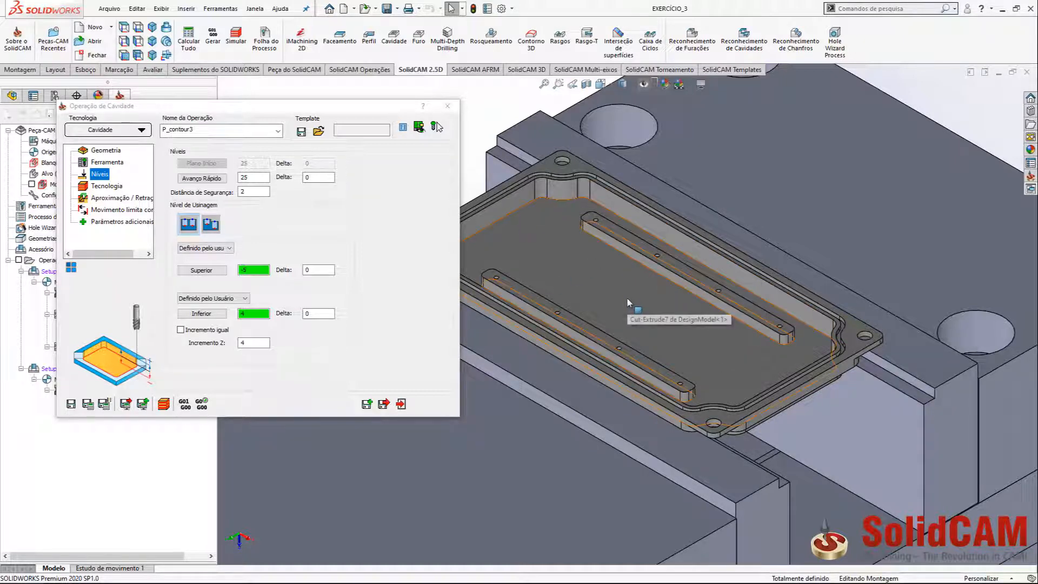
double_click(238, 342)
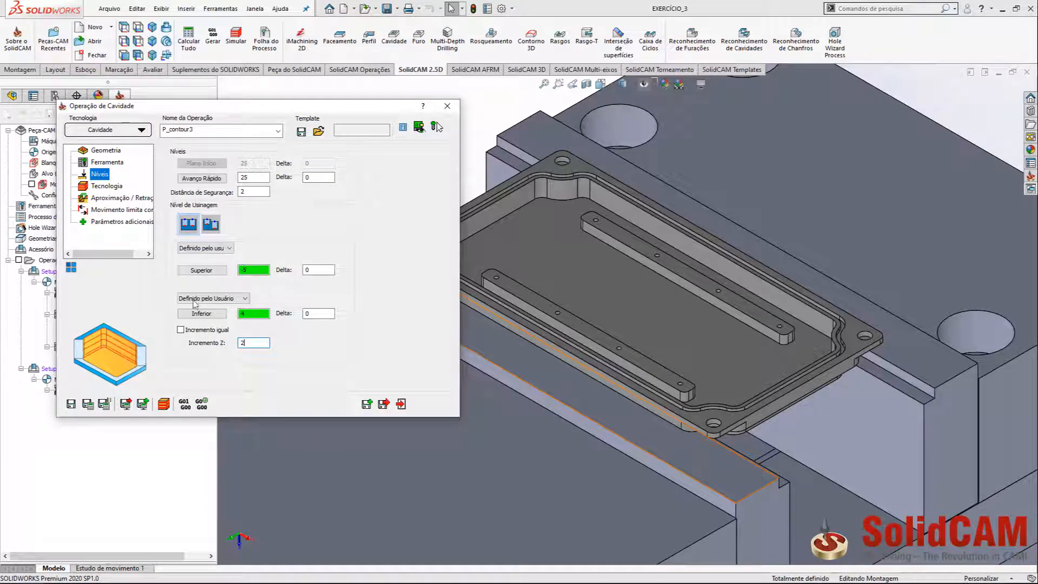
Step: Keep CONTORNO as the pocket's technology and set the wall allowance to 0.15
click(107, 186)
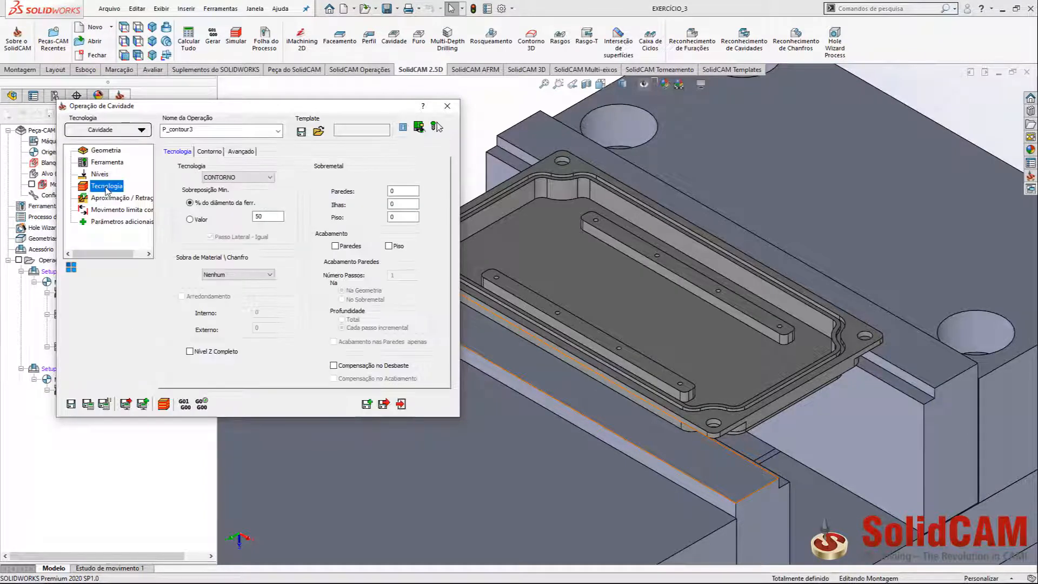
click(253, 178)
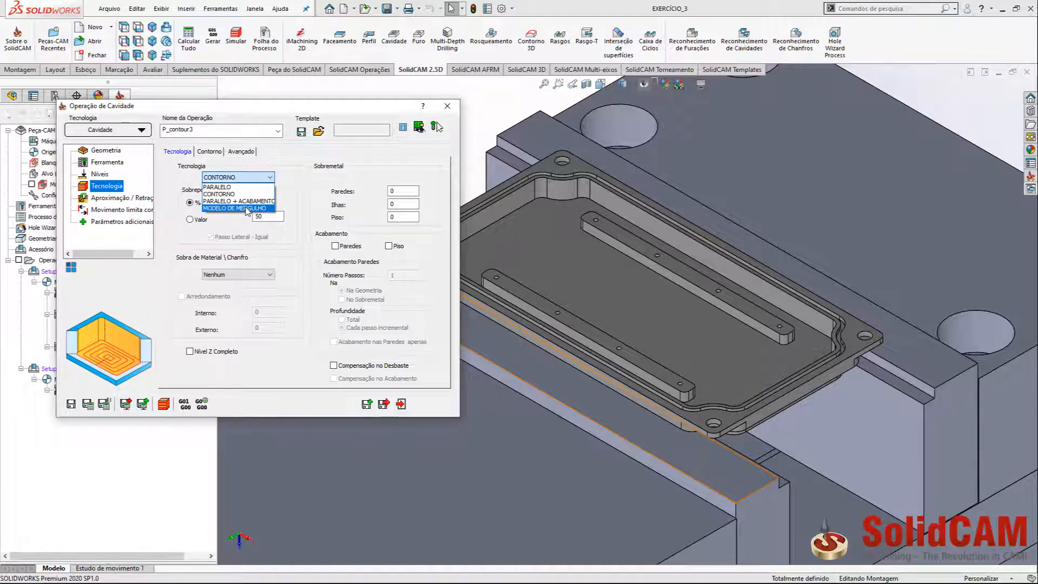
click(238, 193)
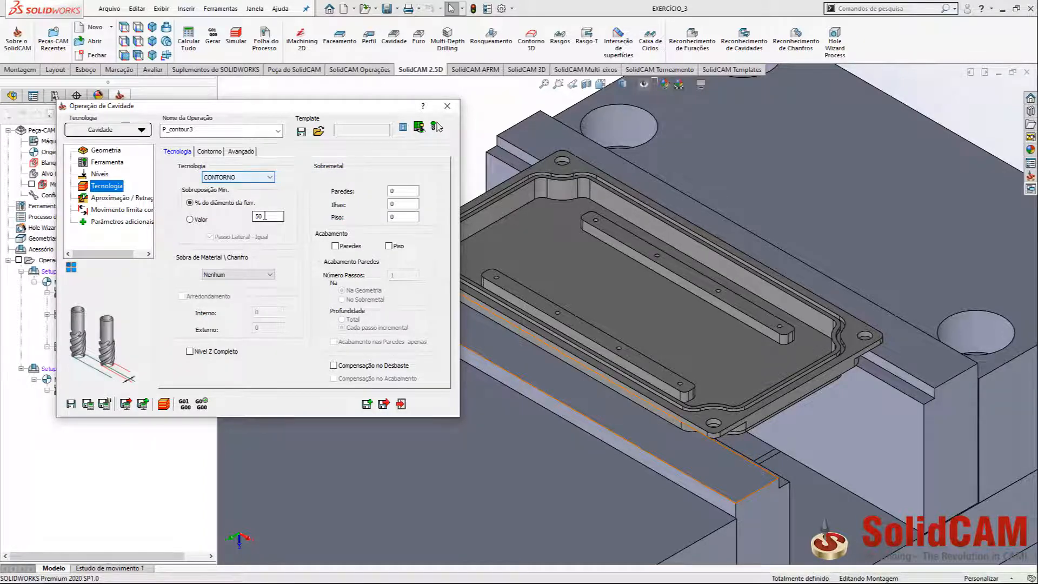
click(402, 191)
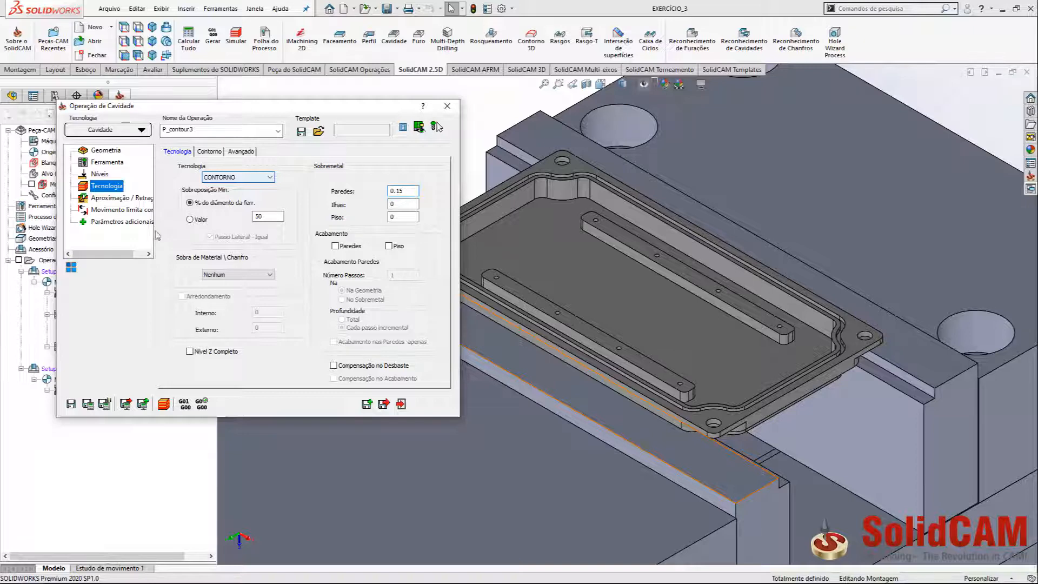
Step: Set the pocket's ramping to Helicoidal with a 5-degree angle and 7.84 radius, then save and calculate the operation
click(116, 197)
click(235, 161)
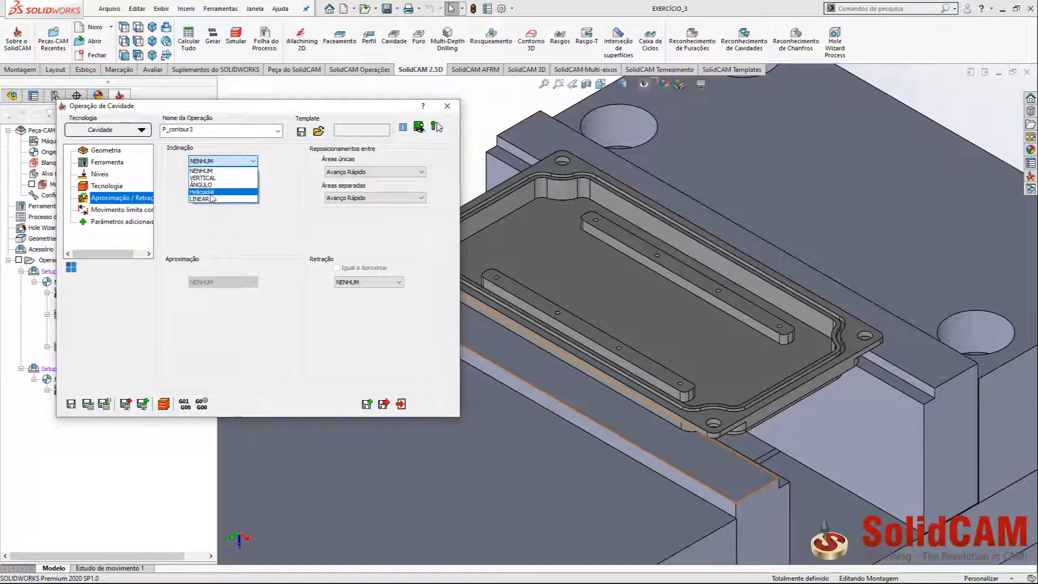
click(210, 193)
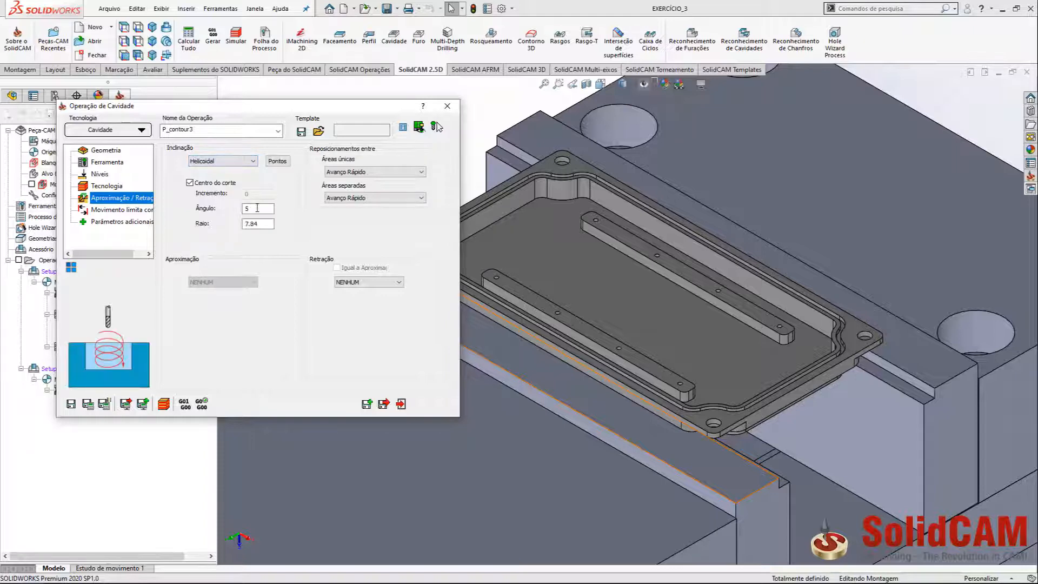
double_click(271, 223)
click(87, 405)
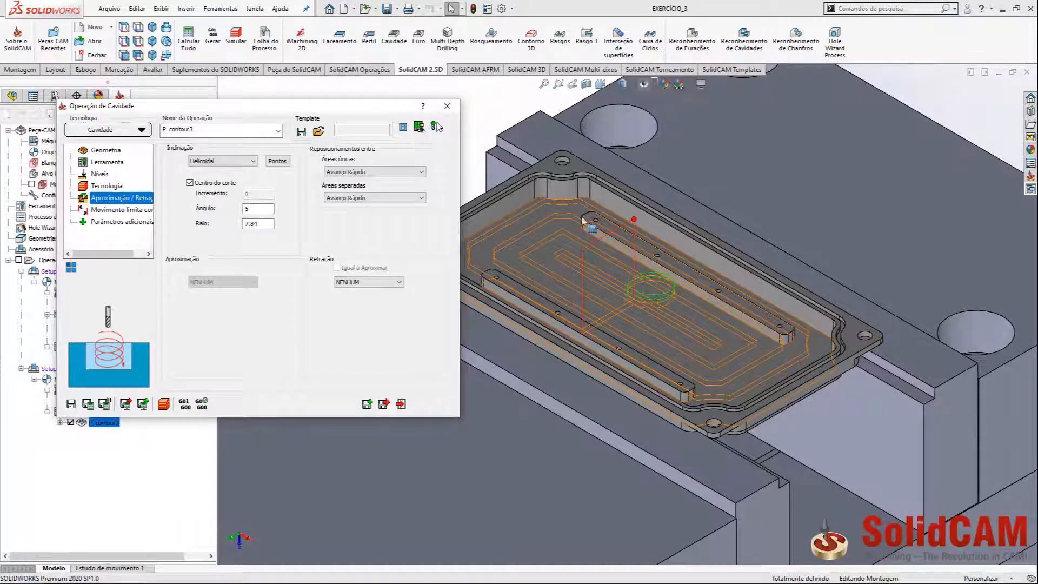
click(609, 234)
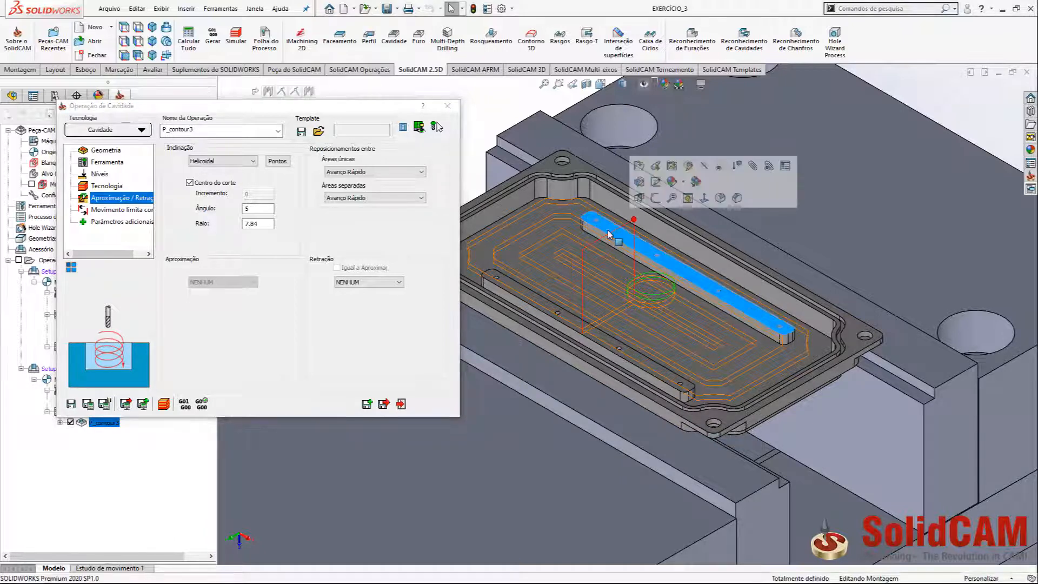
Step: Copy the pocket operation and give the copy a new geometry from the pocket floor face, covering its outline and both ribs
click(366, 405)
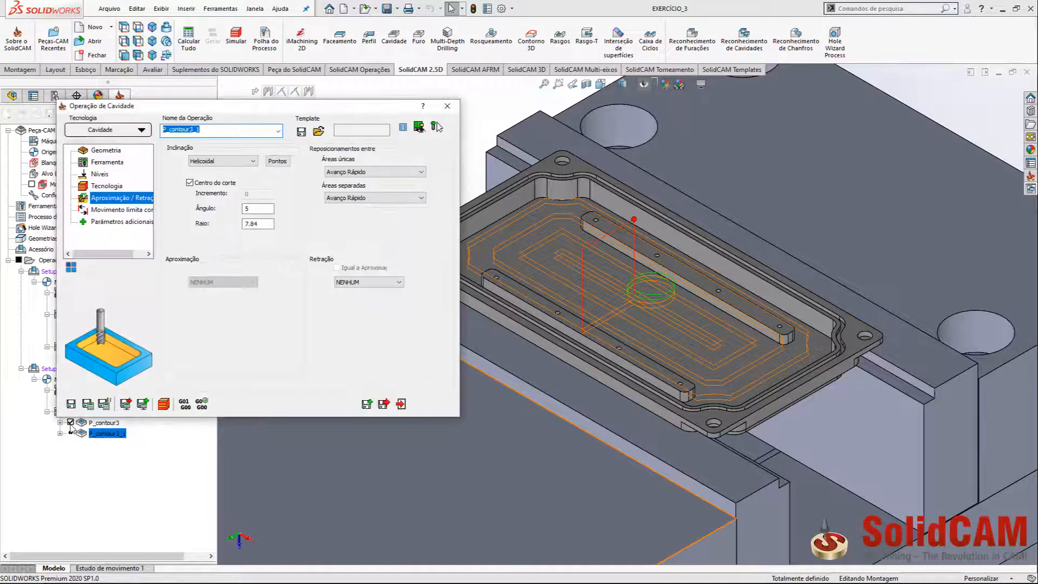
click(104, 151)
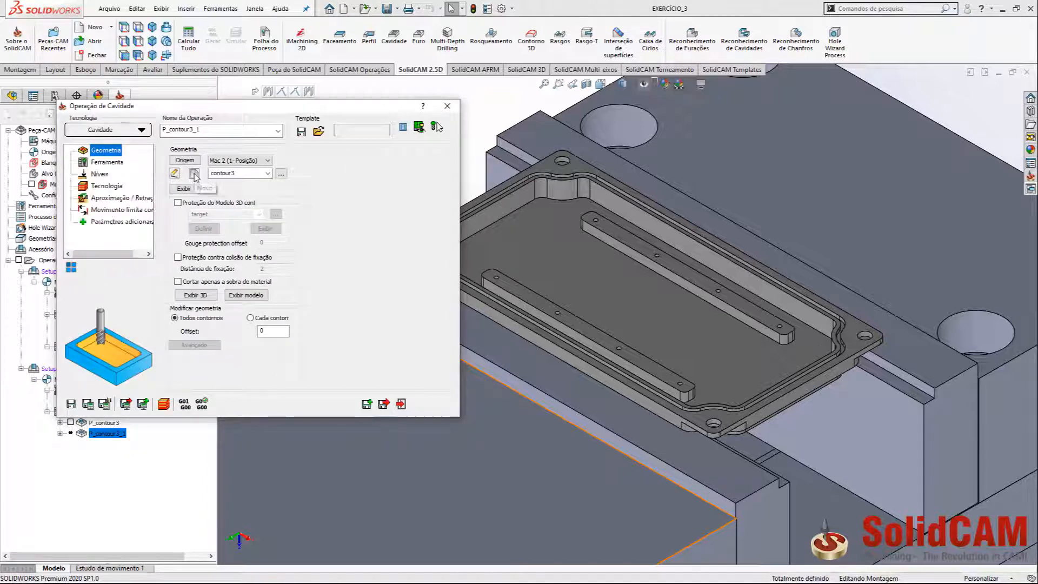
click(193, 173)
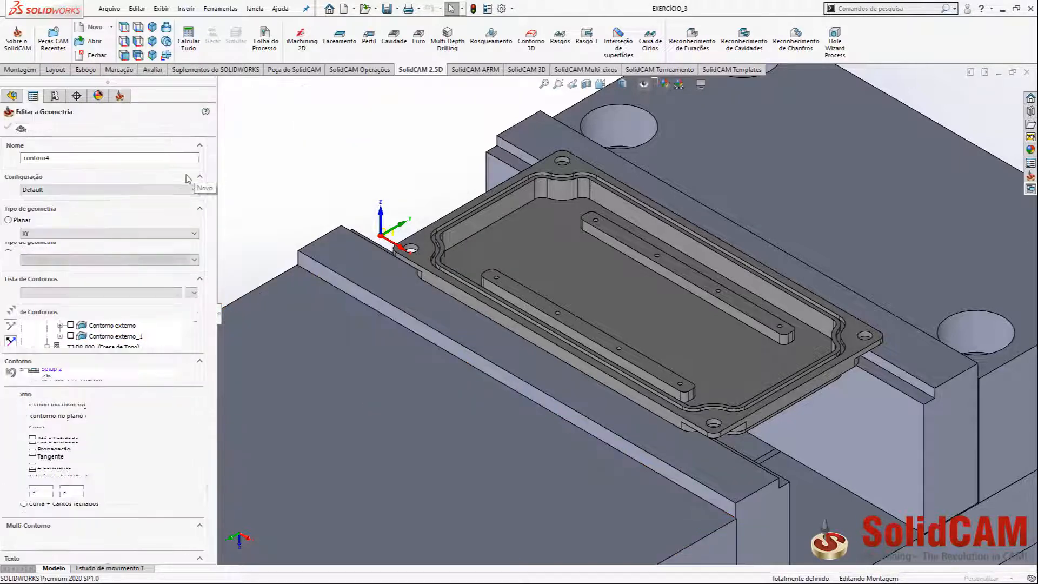
click(517, 246)
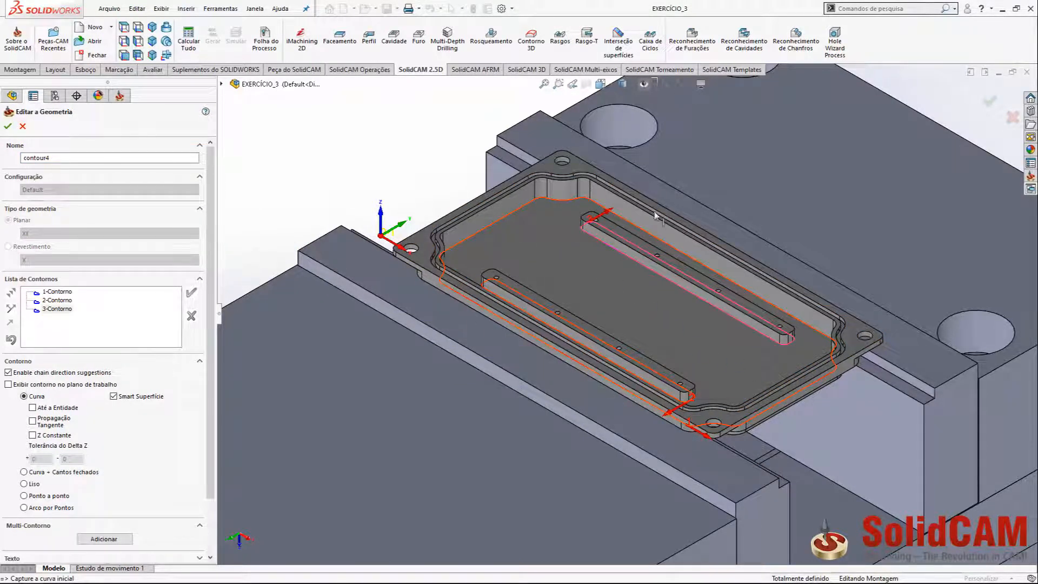
scroll(649, 270, down, 3)
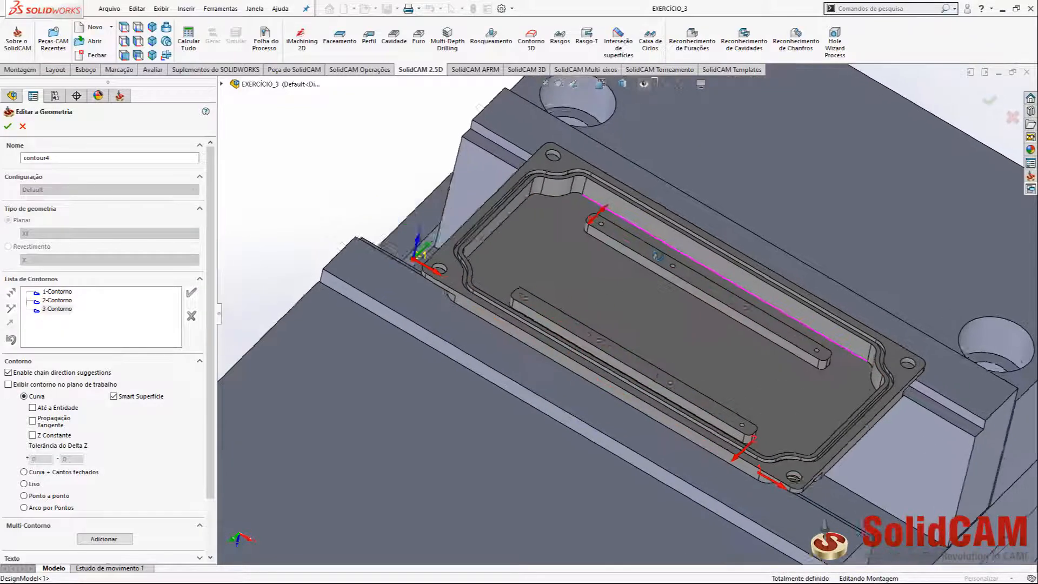
scroll(658, 256, up, 3)
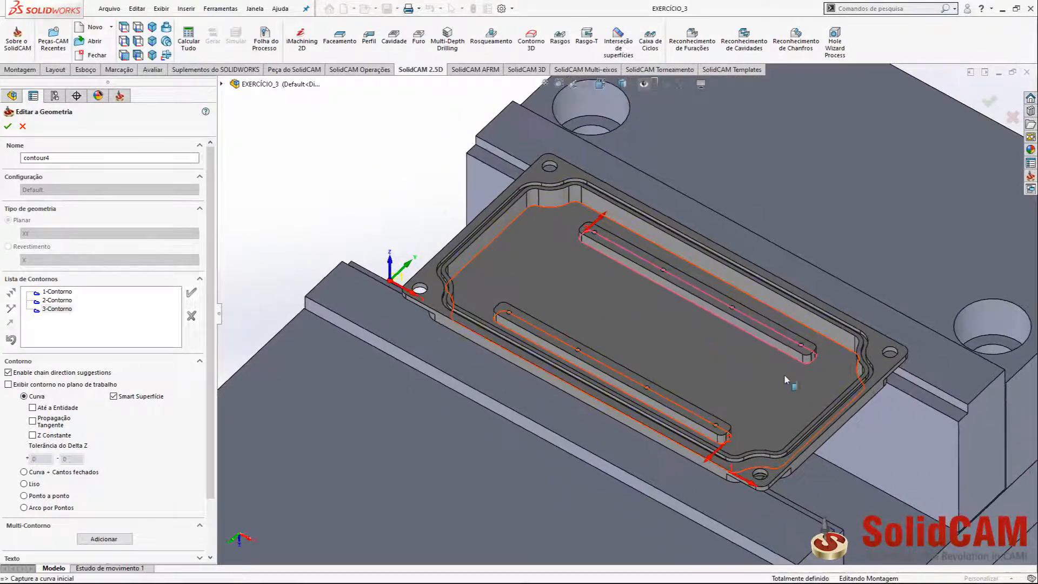
scroll(790, 378, down, 2)
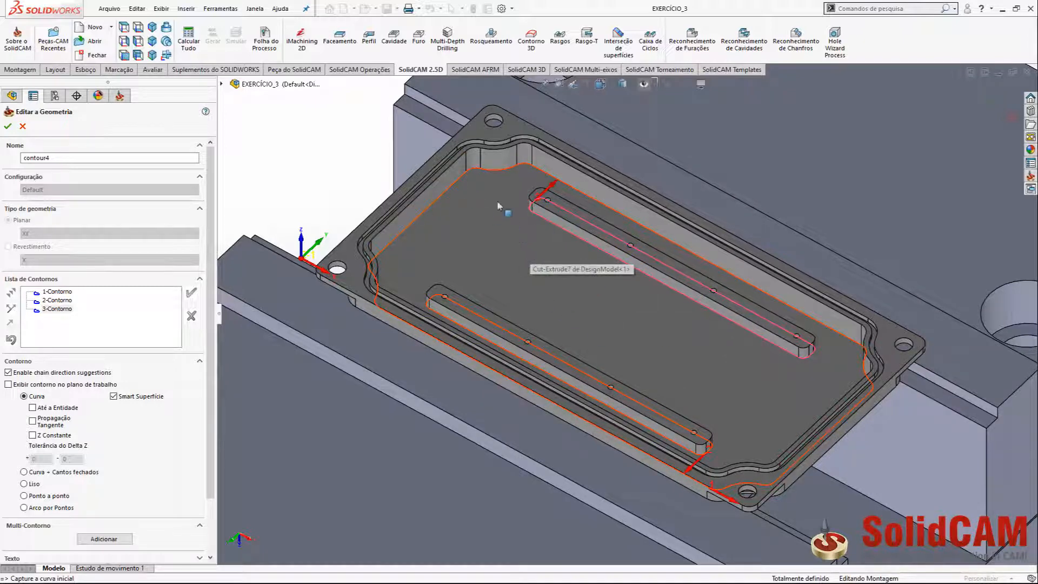
click(8, 128)
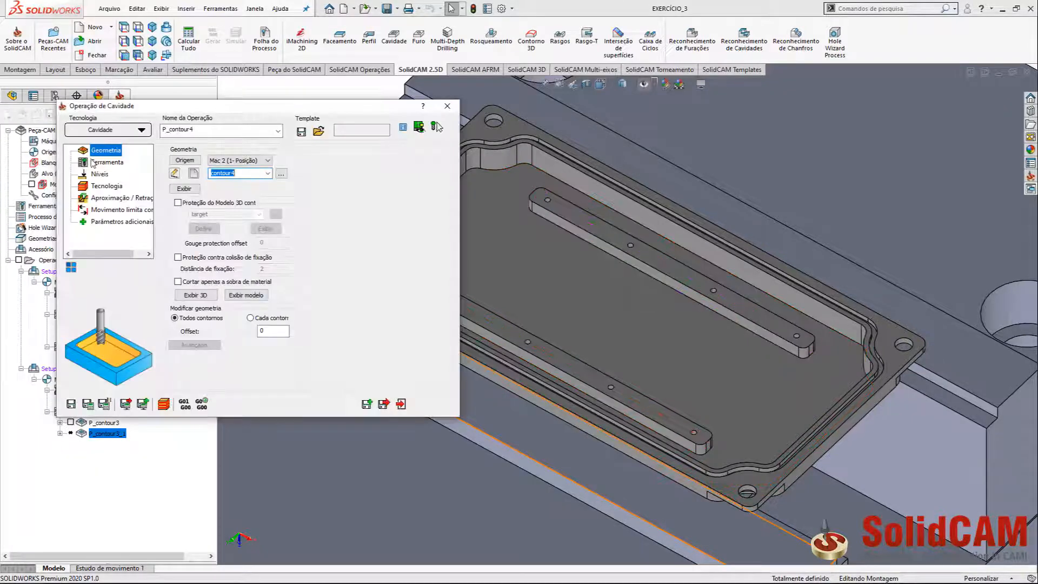
Step: Define the copy's upper level from the rib's top face and lower level from the pocket floor, then save and calculate it
click(106, 162)
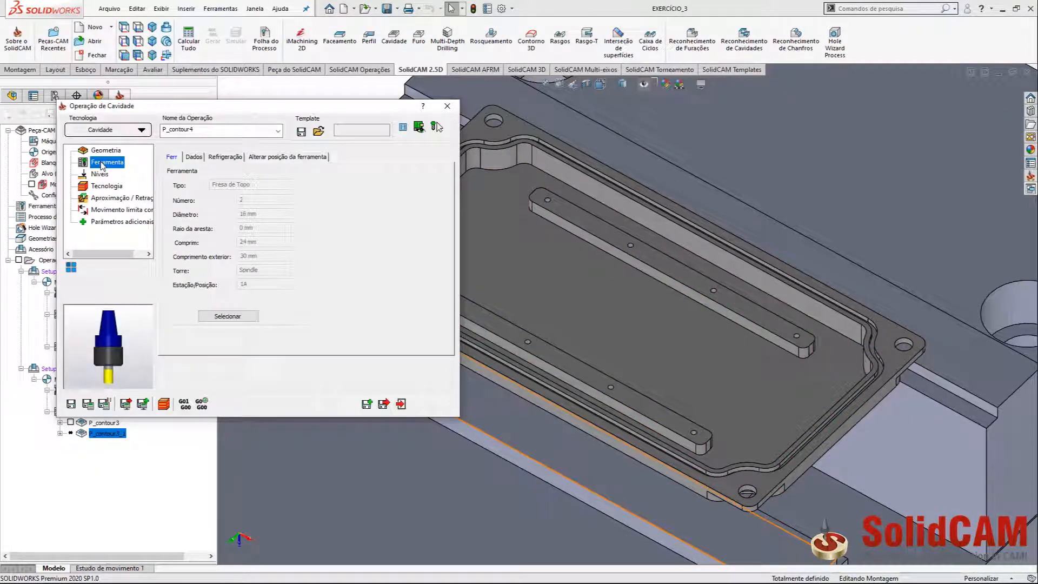
click(102, 174)
click(250, 270)
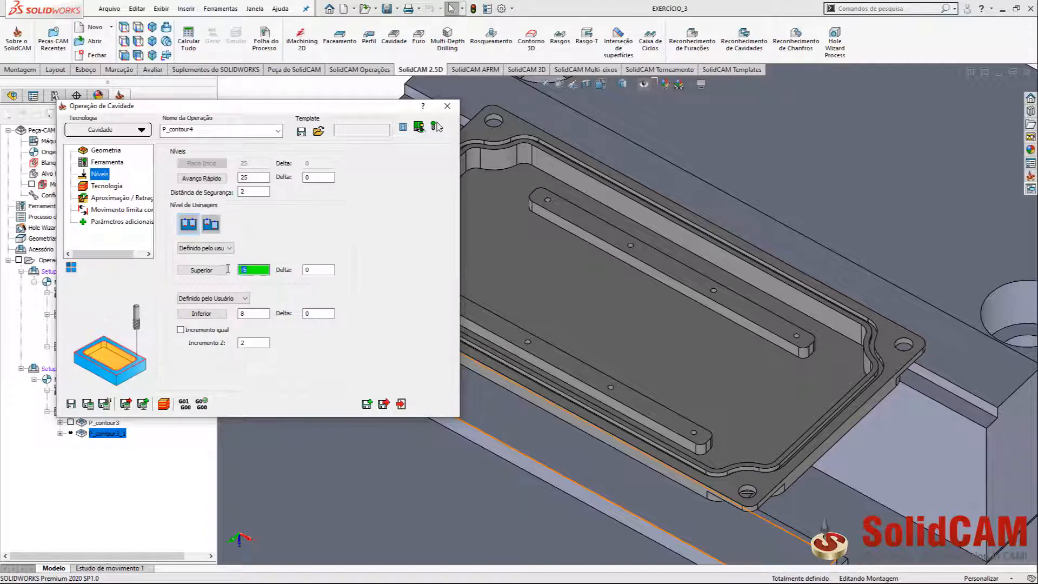
click(575, 218)
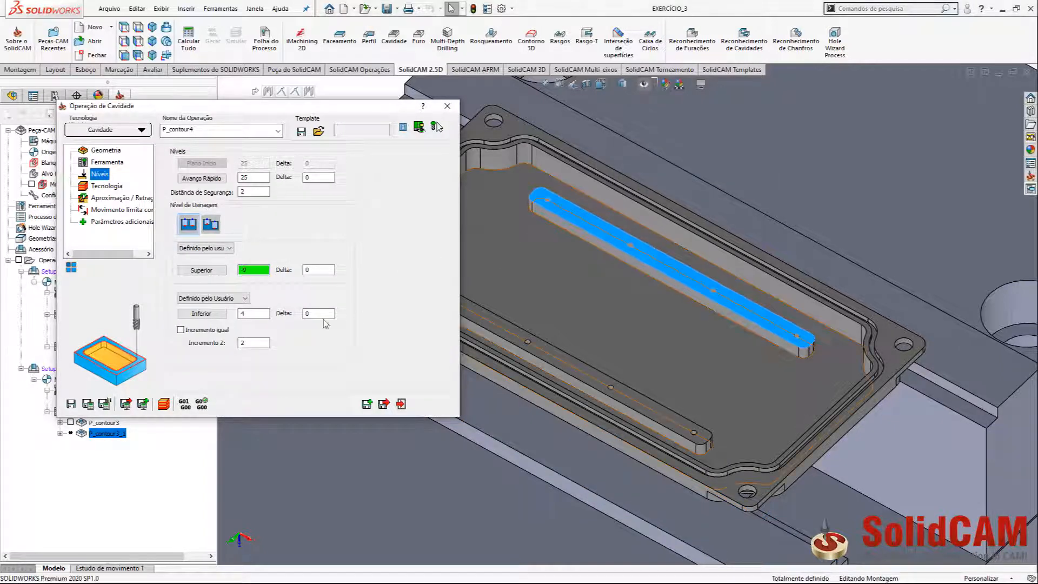
click(521, 258)
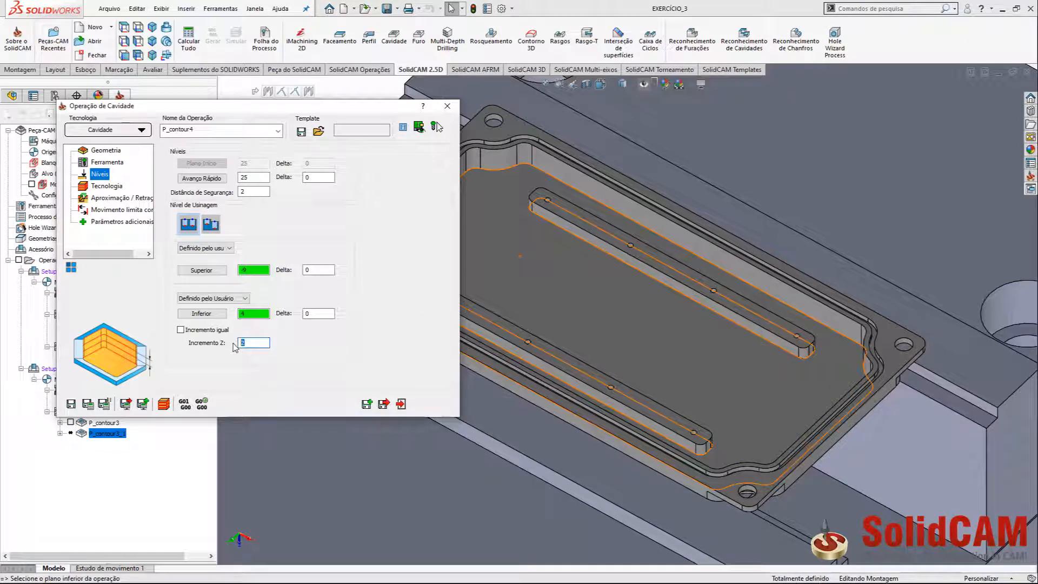
click(88, 404)
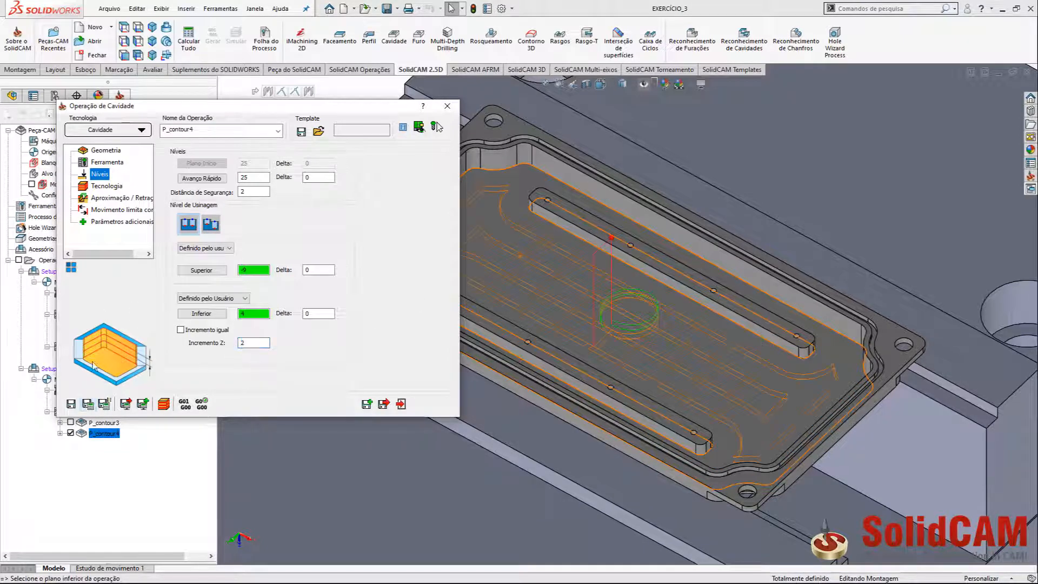
Step: Set the island allowance to 0.15, recalculate the pocket operation and inspect its toolpath around the ribs
click(107, 187)
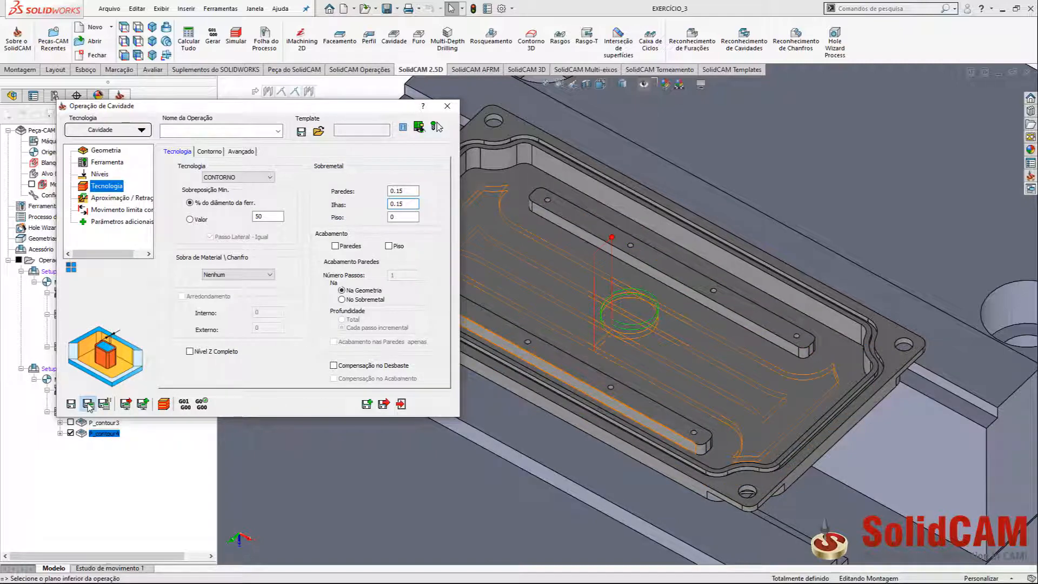
scroll(546, 325, up, 5)
mouse_move(545, 326)
middle_down()
mouse_move(545, 317)
mouse_move(550, 330)
middle_up()
scroll(551, 330, down, 3)
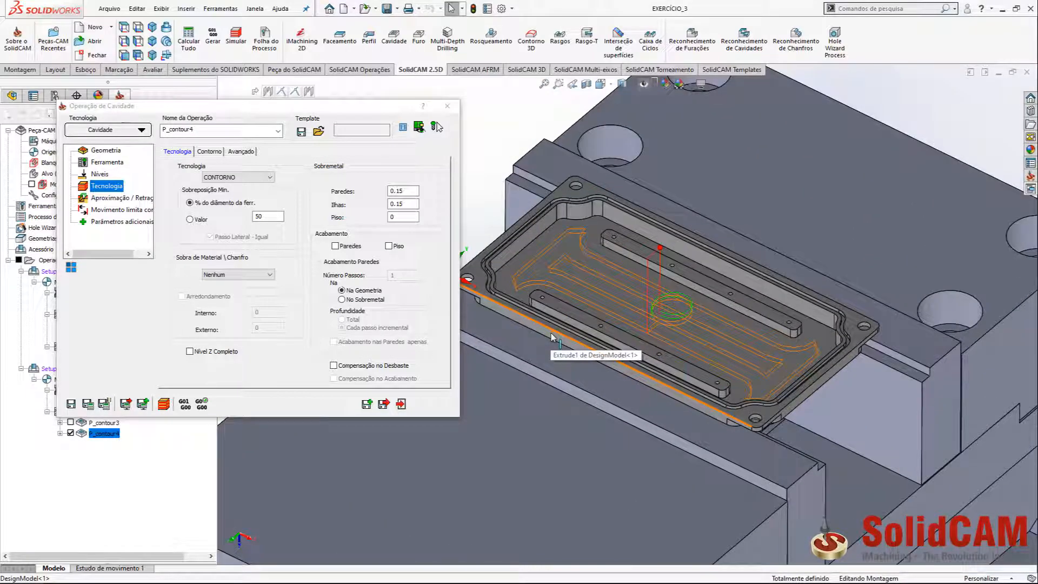
middle_drag(620, 176, 638, 229)
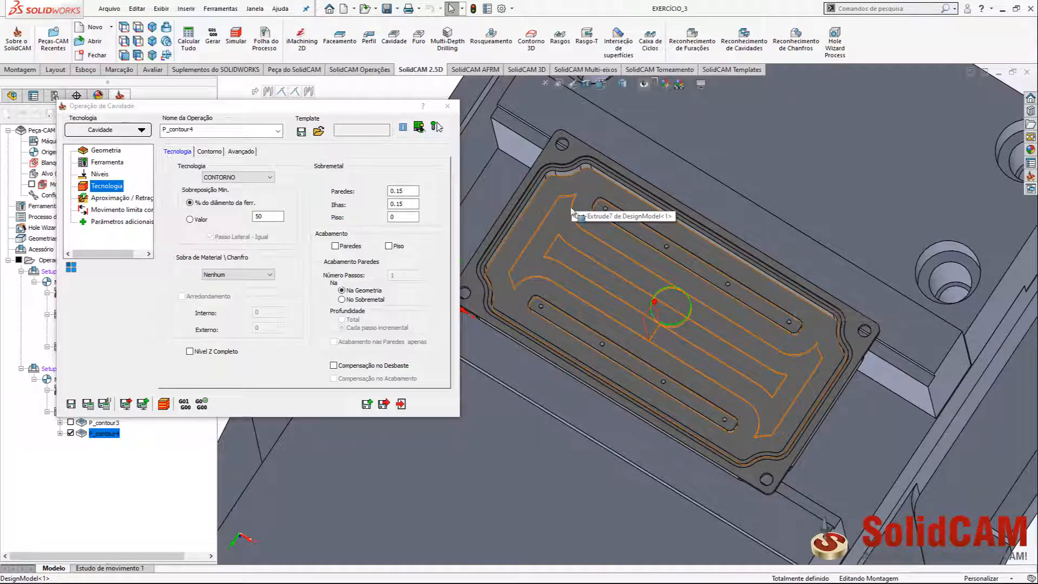
middle_drag(571, 212, 569, 172)
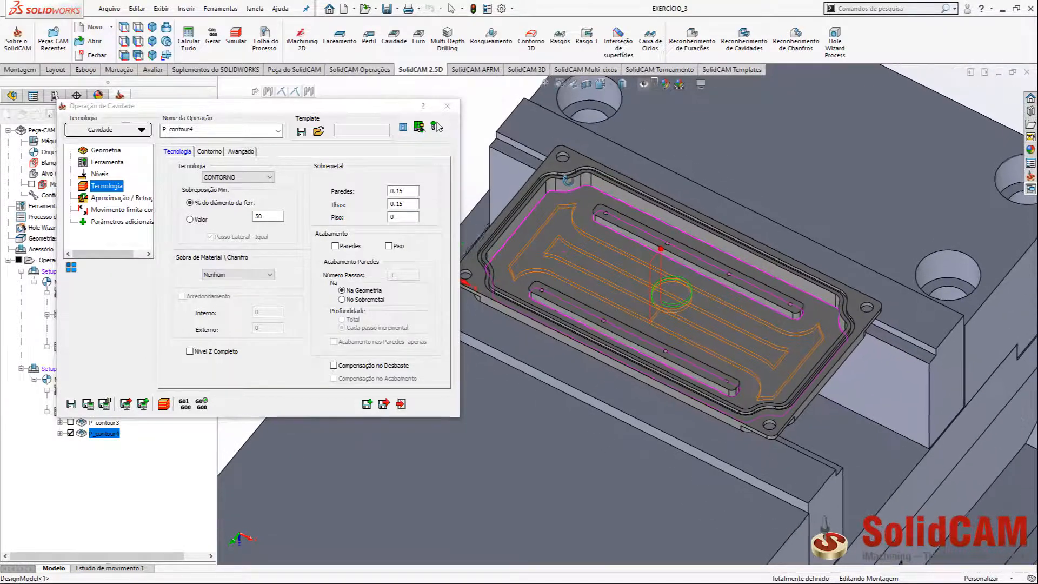
Step: Copy the rib-level pocket operation and assign the 6 mm end mill, tool 4, to the copy
click(367, 405)
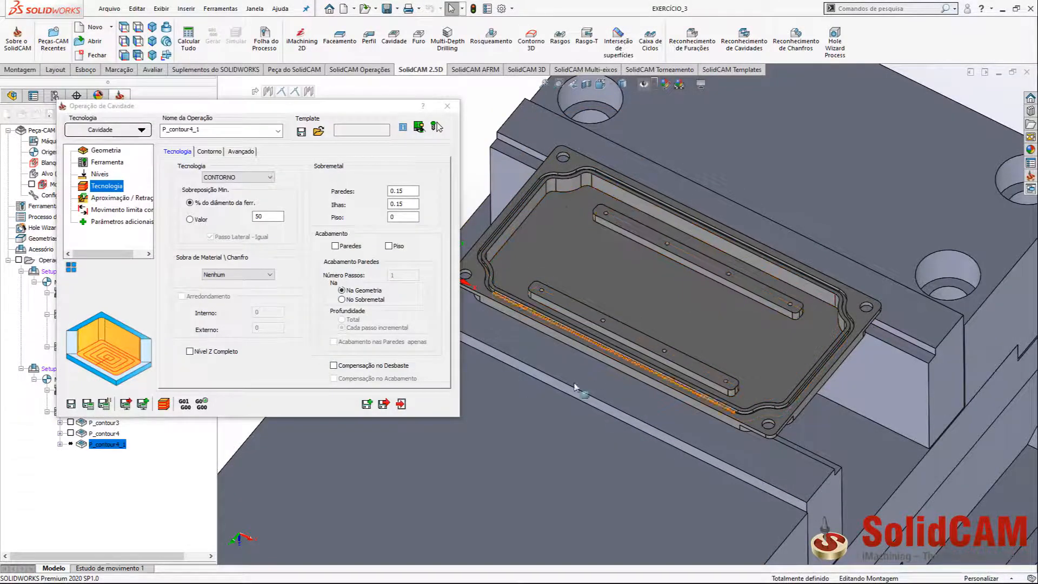
click(107, 164)
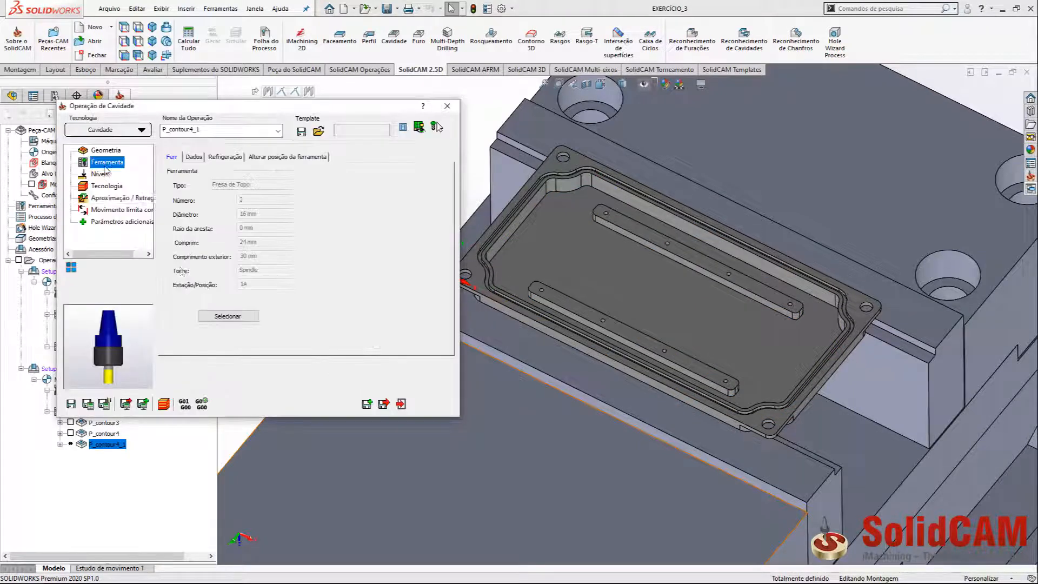
click(226, 317)
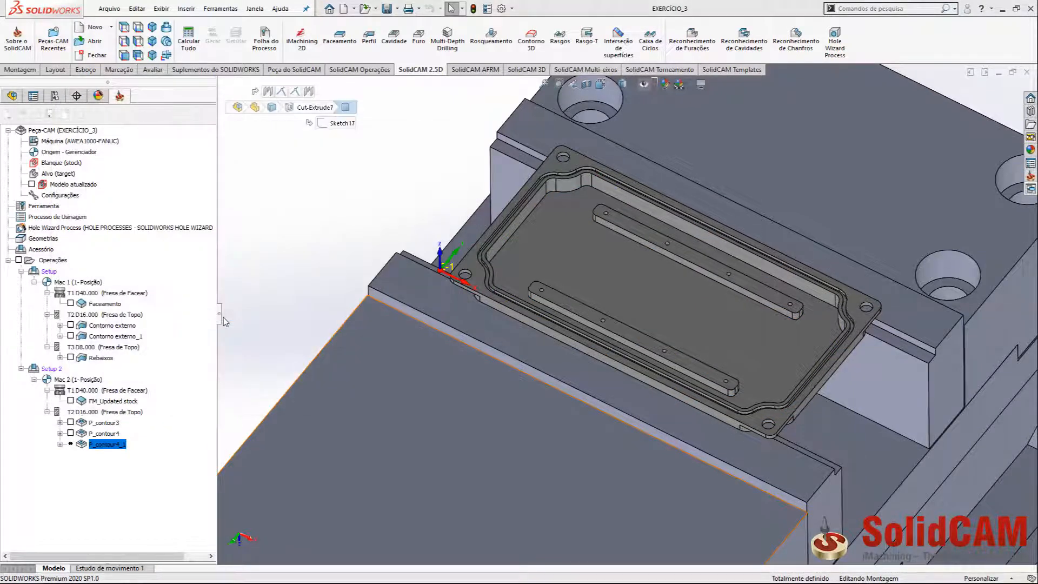
click(232, 216)
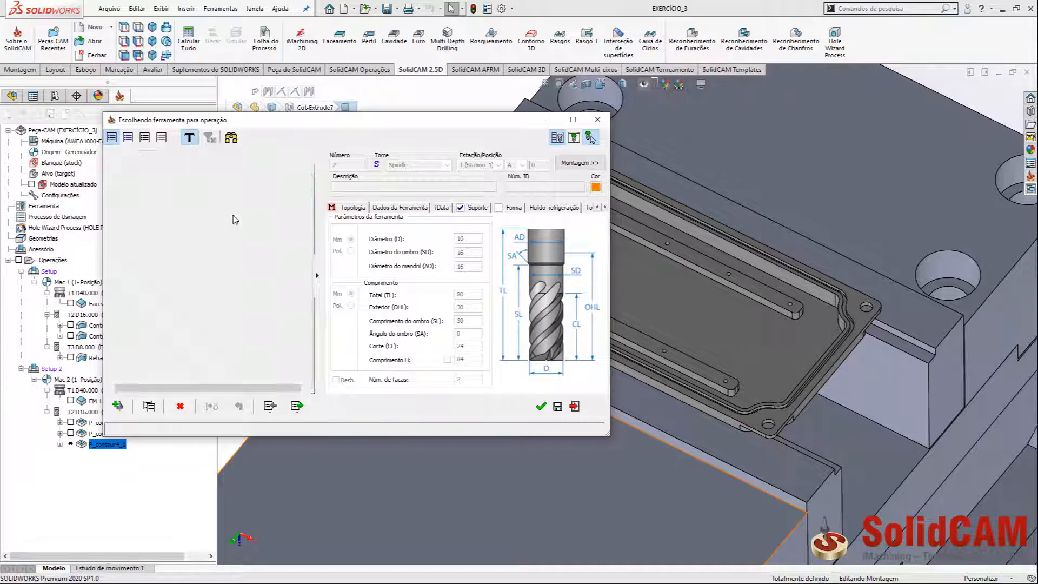
click(542, 408)
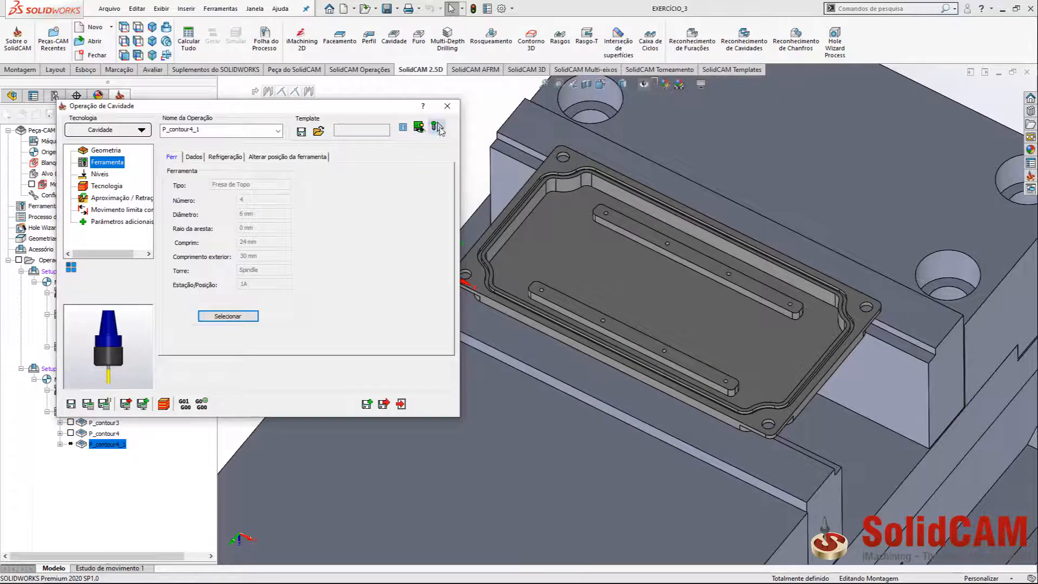
Step: Display the tool on the model and pick the rib's top face as upper level and the pocket floor as lower level
click(441, 129)
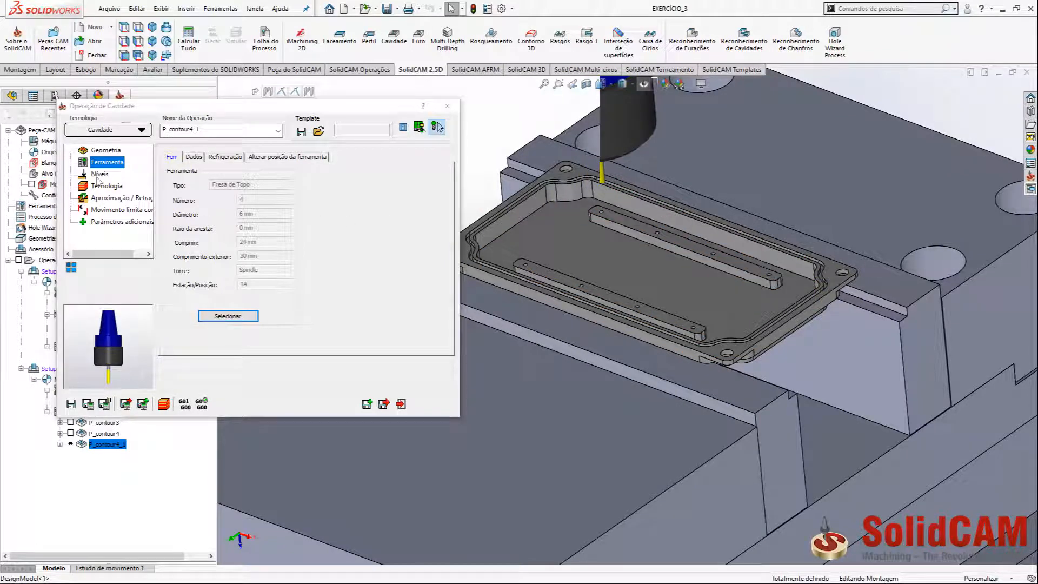
click(96, 176)
click(201, 270)
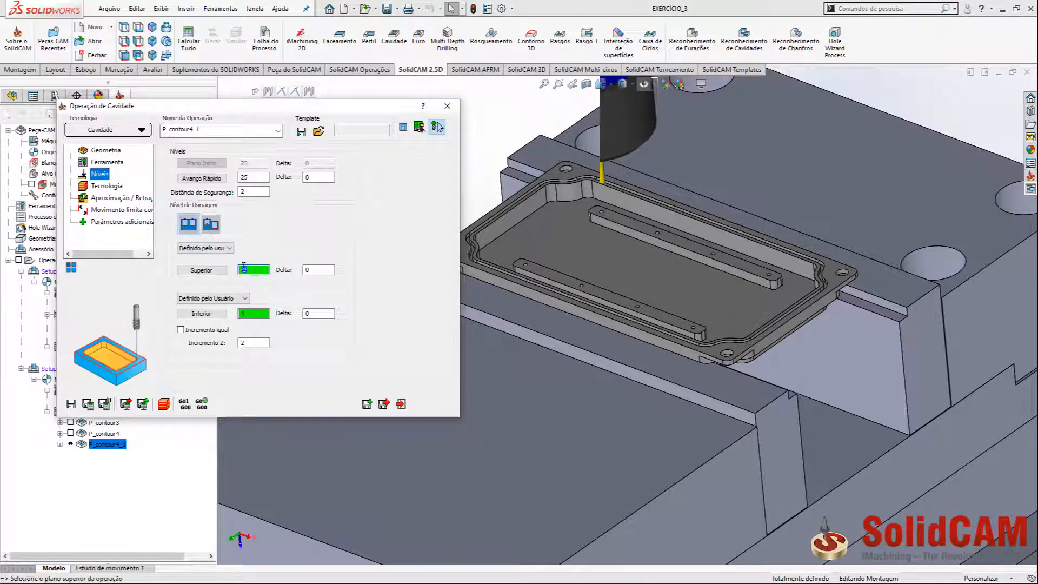
click(630, 225)
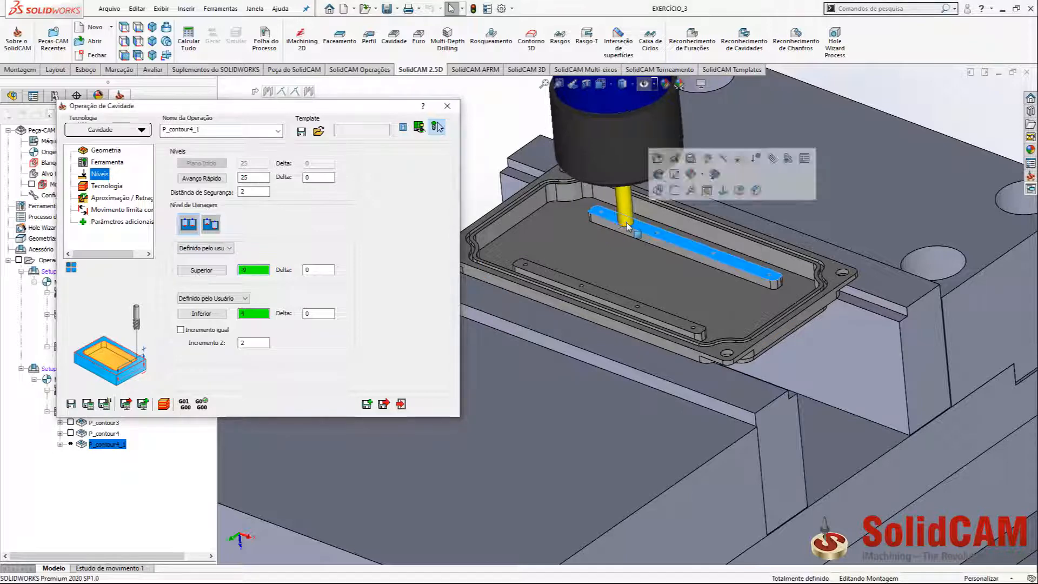
click(216, 314)
click(577, 260)
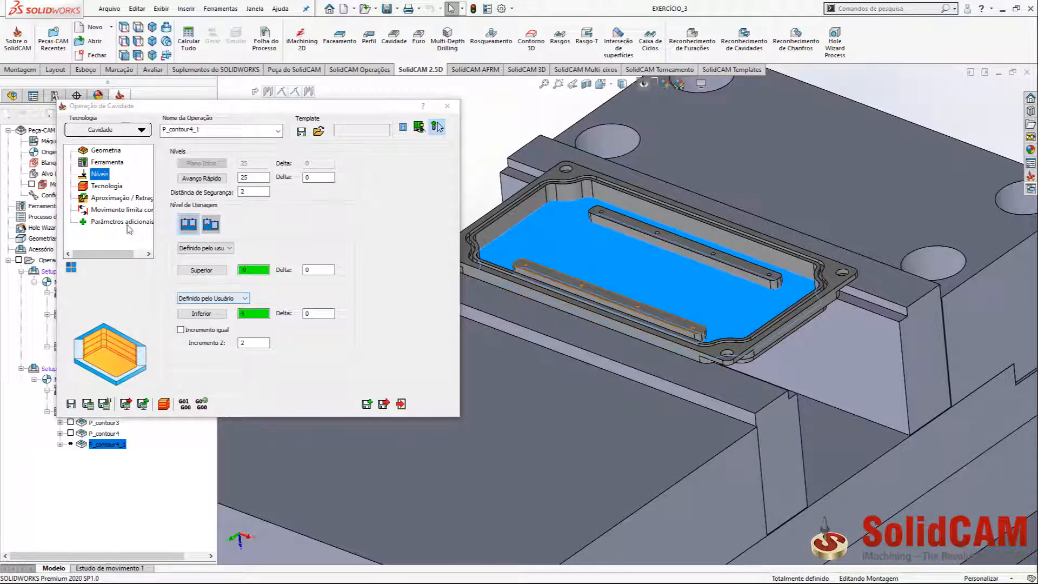
Step: Enable Sobra de material with Áreas separadas, previous tool diameter 16, previous allowance 0.15 and machining extension 0.5
click(105, 186)
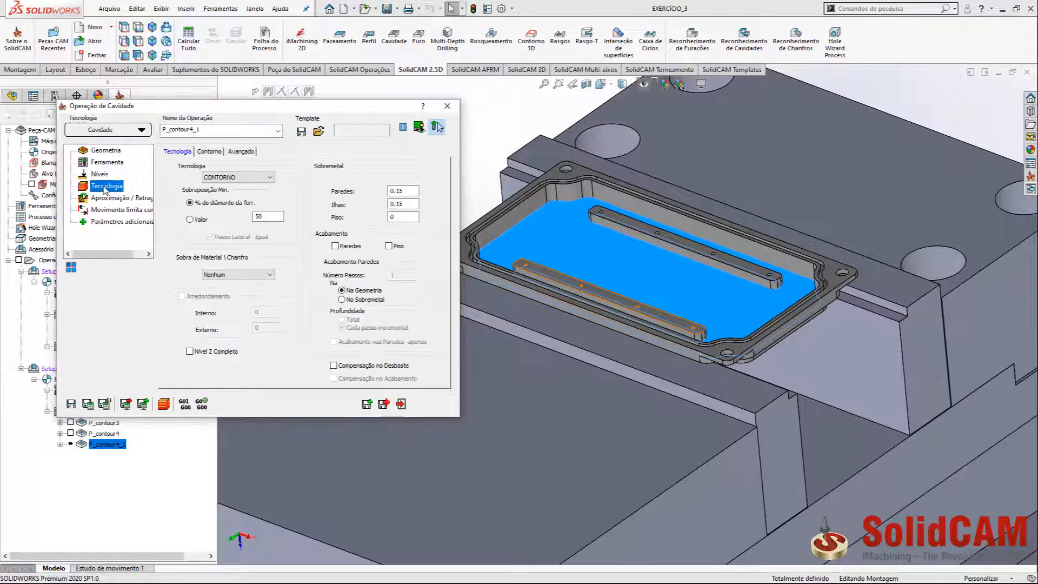
click(230, 275)
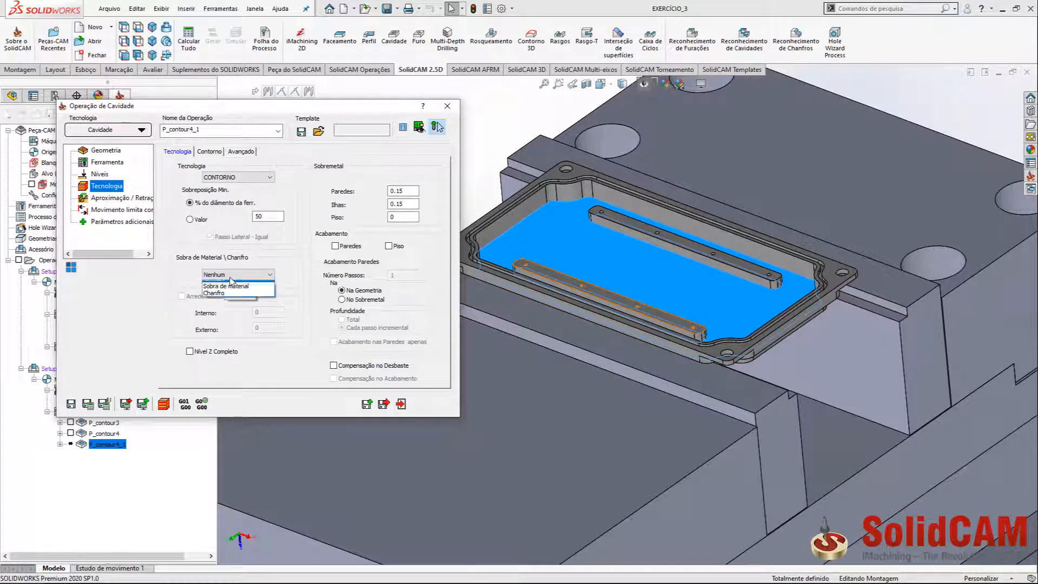
click(226, 292)
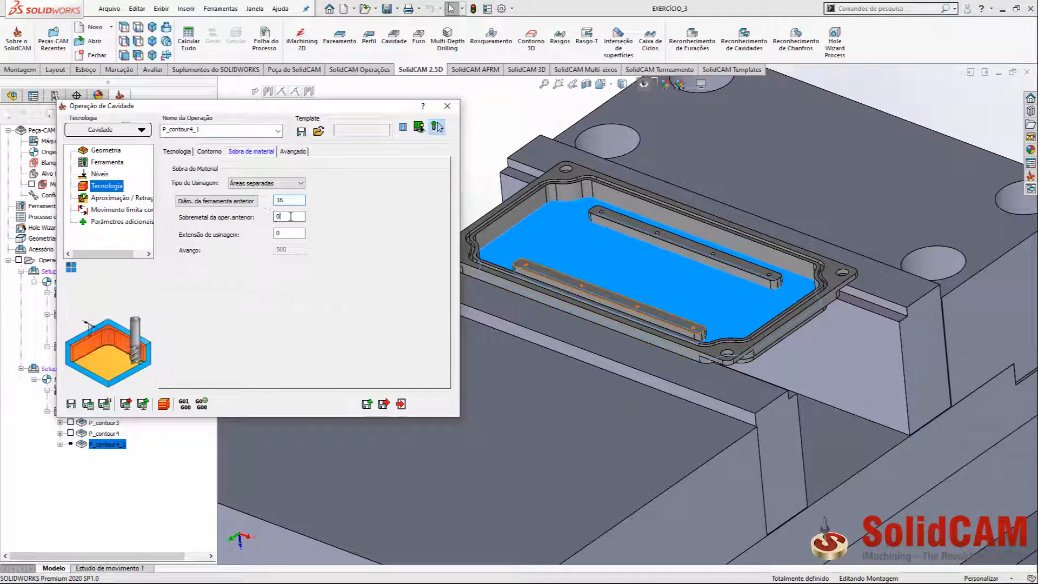
text(.15)
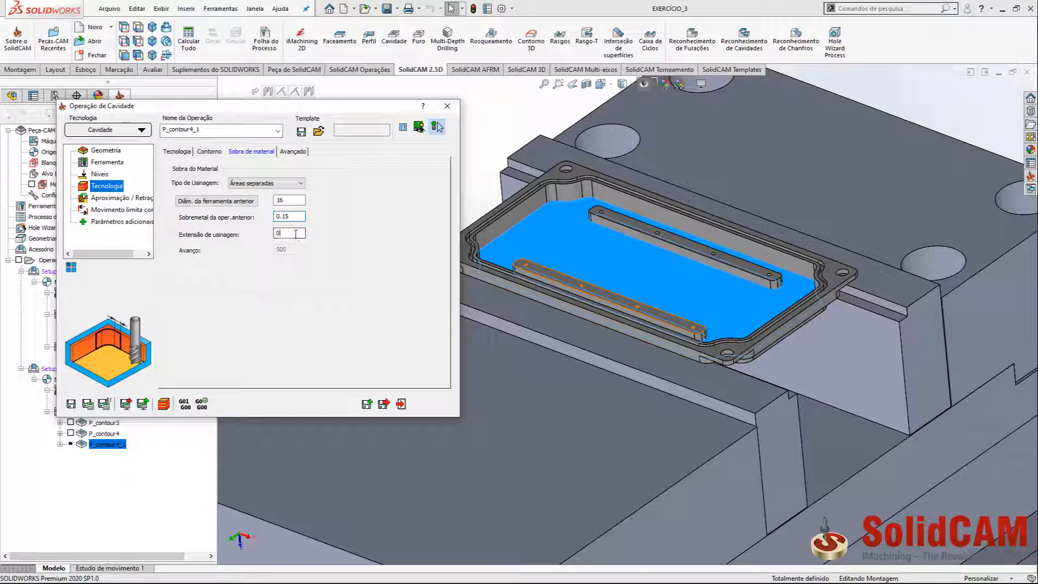
text(.5)
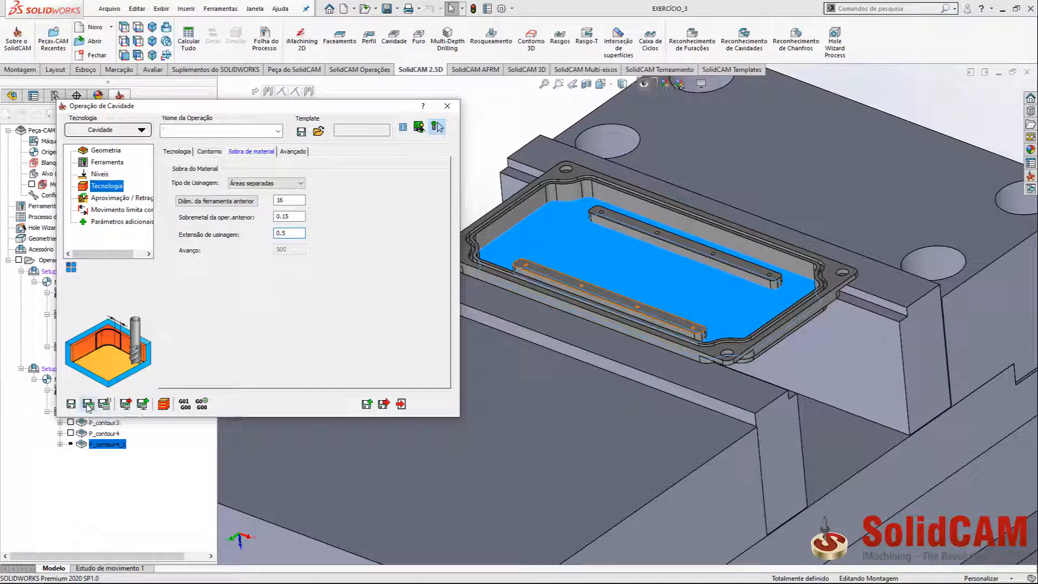
Step: Save and calculate the 6 mm rest machining operation, switch off the tool display on the model and hide its toolpath
click(87, 405)
click(437, 127)
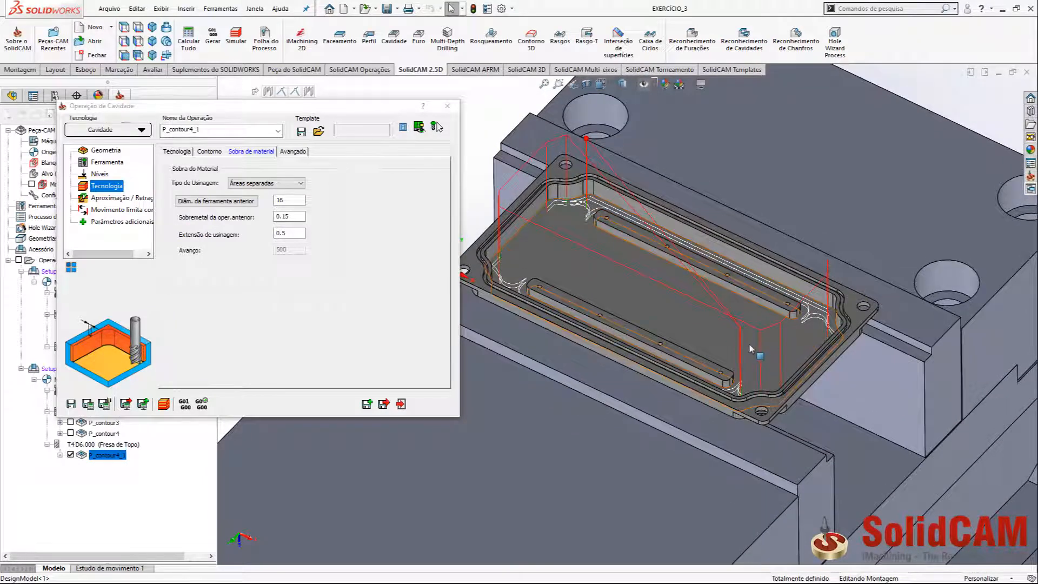
click(70, 455)
Step: Copy the rest machining pocket operation and set Sobra de Material to Nenhum in the copy
click(367, 405)
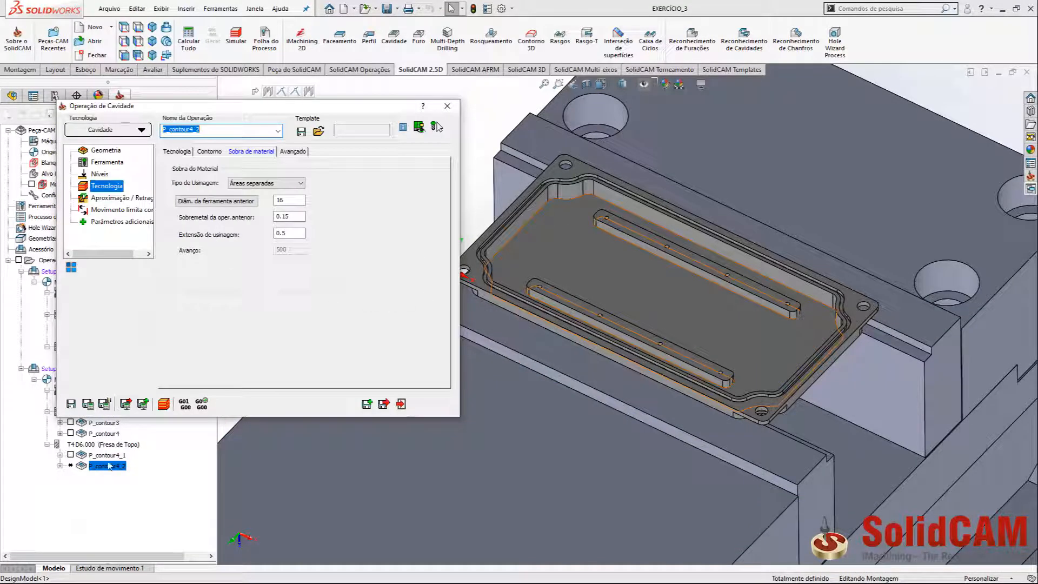
click(179, 151)
click(228, 274)
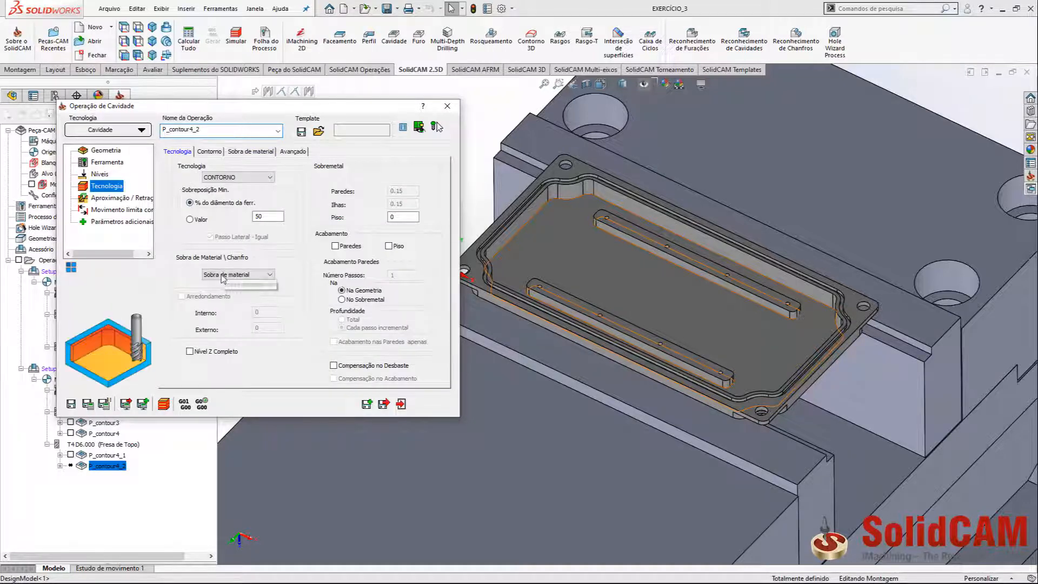
click(222, 286)
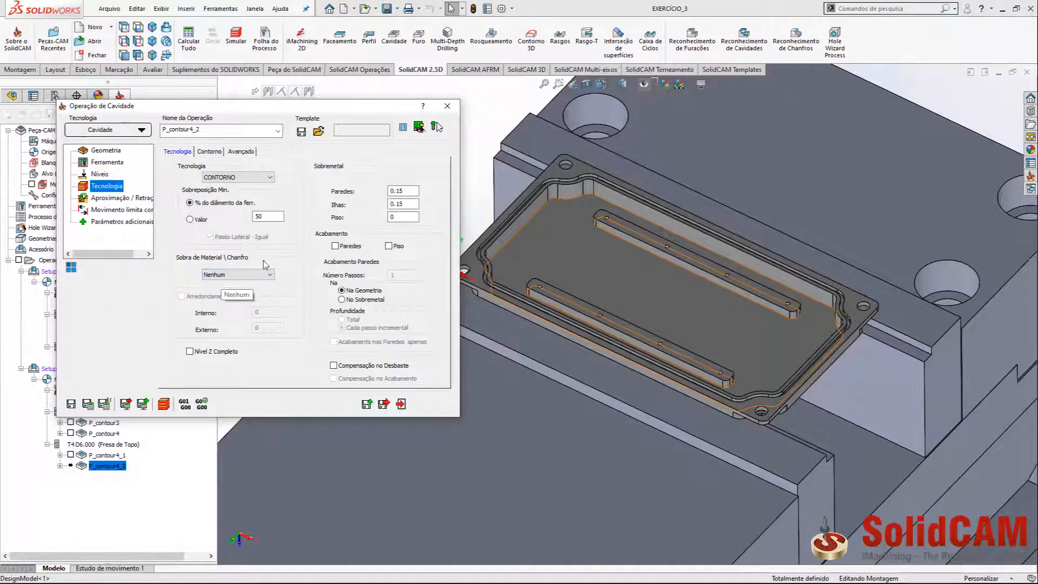
Step: Enable finishing on Paredes only with Total depth in the copied pocket operation, and calculate it
click(342, 247)
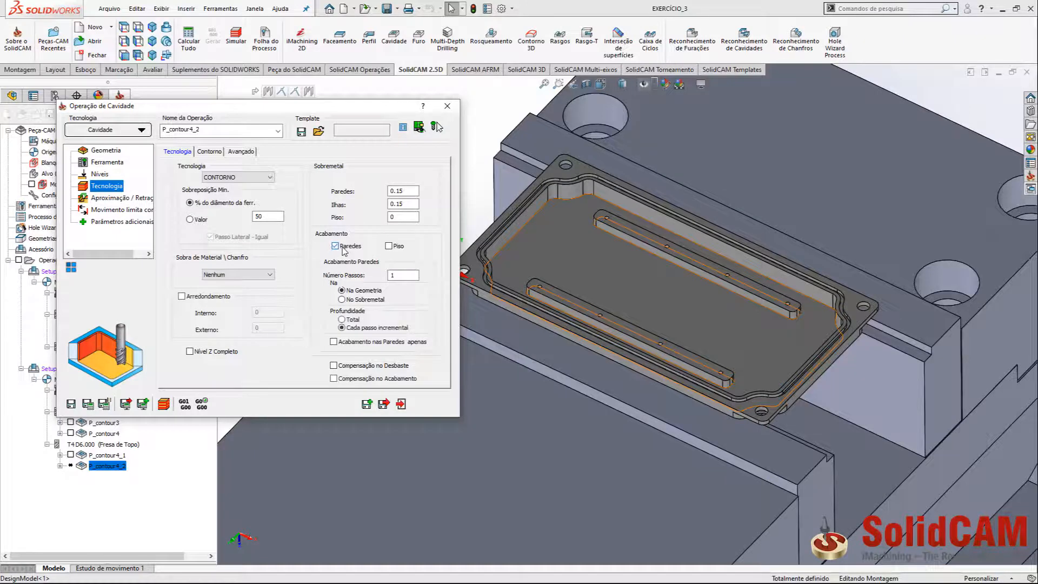
click(334, 342)
click(89, 404)
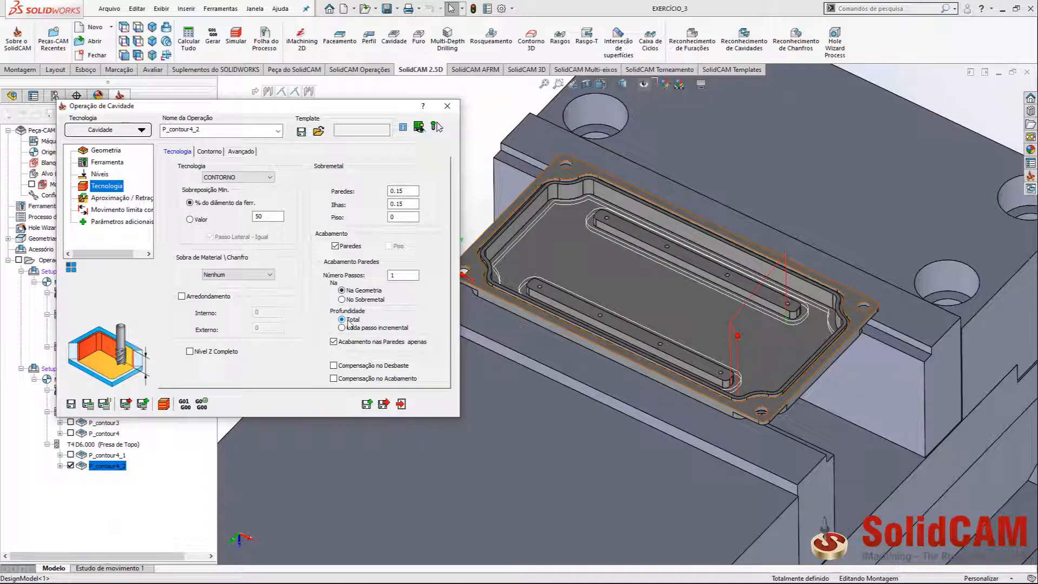
Step: Set the wall finishing approach to ARCO with retraction equal to approach, recalculate, then close the operation and hide its toolpath
click(110, 198)
click(219, 281)
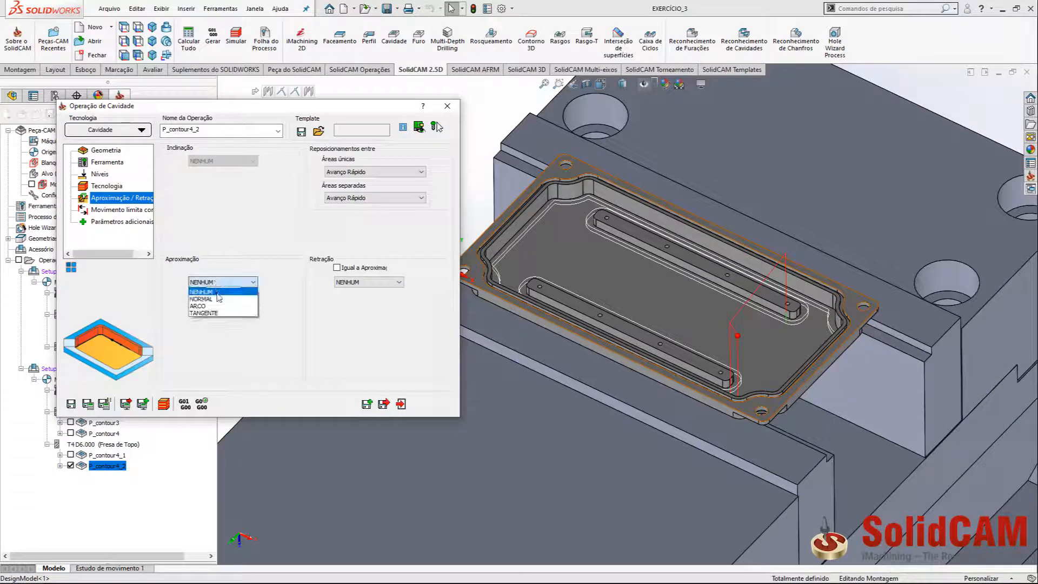
click(218, 306)
click(347, 271)
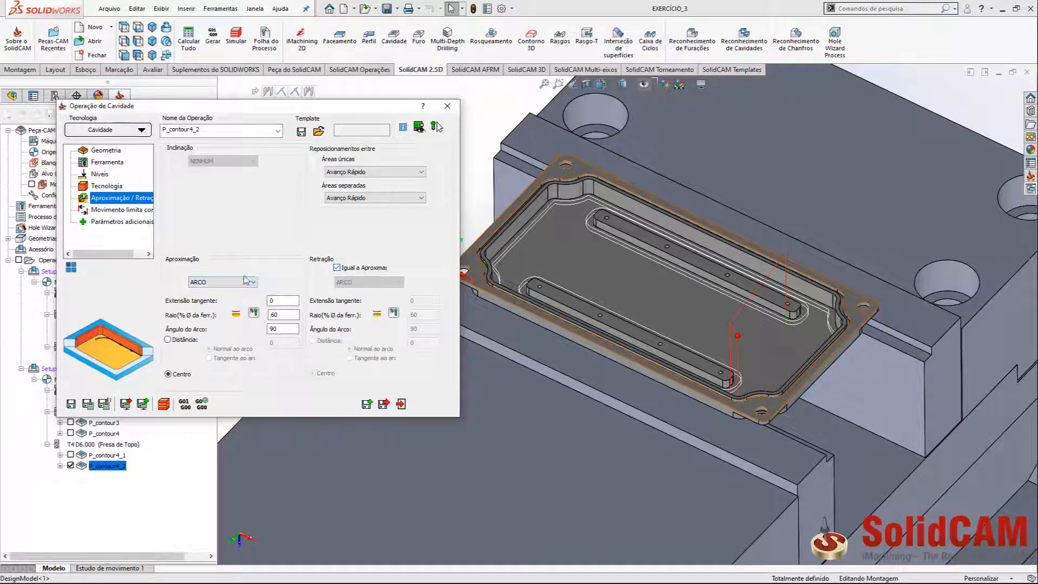
click(87, 404)
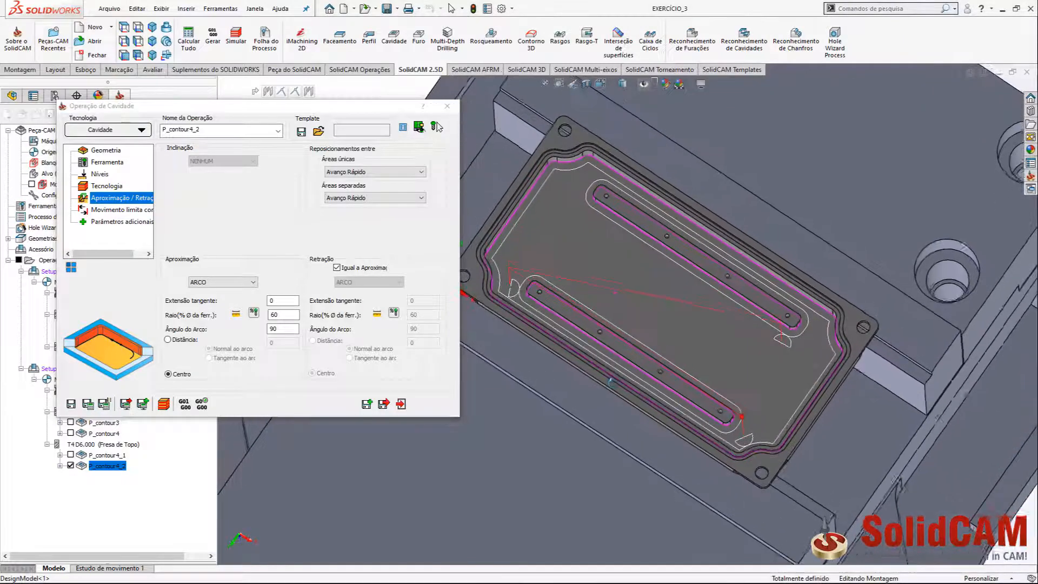
middle_drag(611, 339, 611, 302)
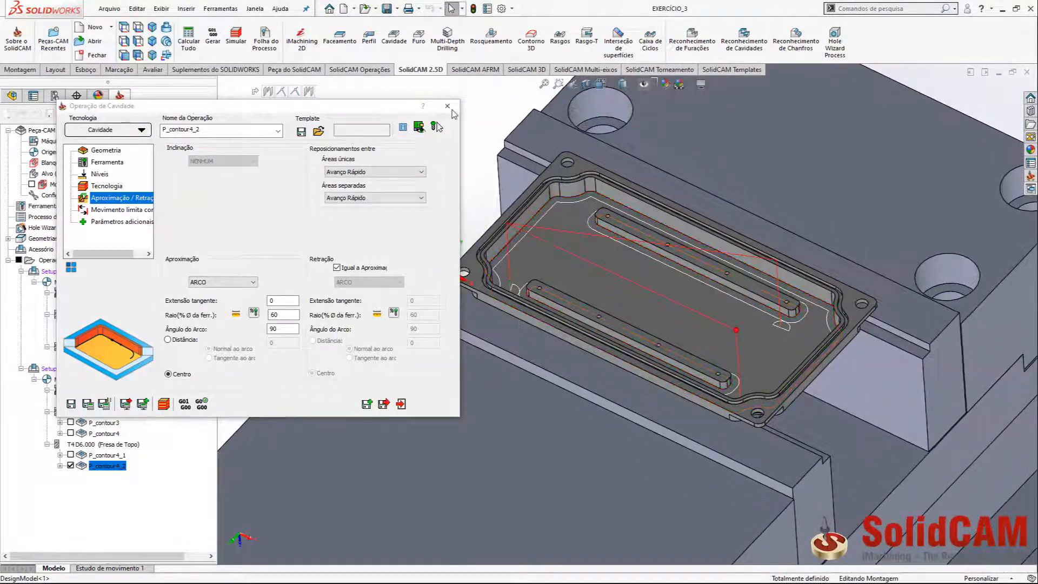
click(447, 106)
click(71, 465)
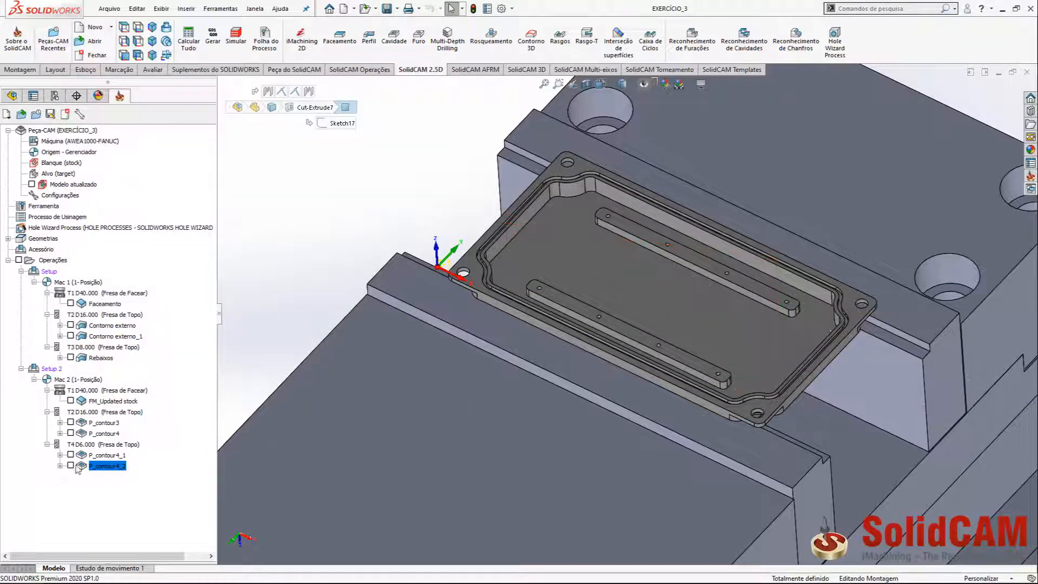
Step: Start a profile operation at Mac 2 and chain the rim groove's edge as its closed contour using Z Constante
scroll(732, 327, down, 4)
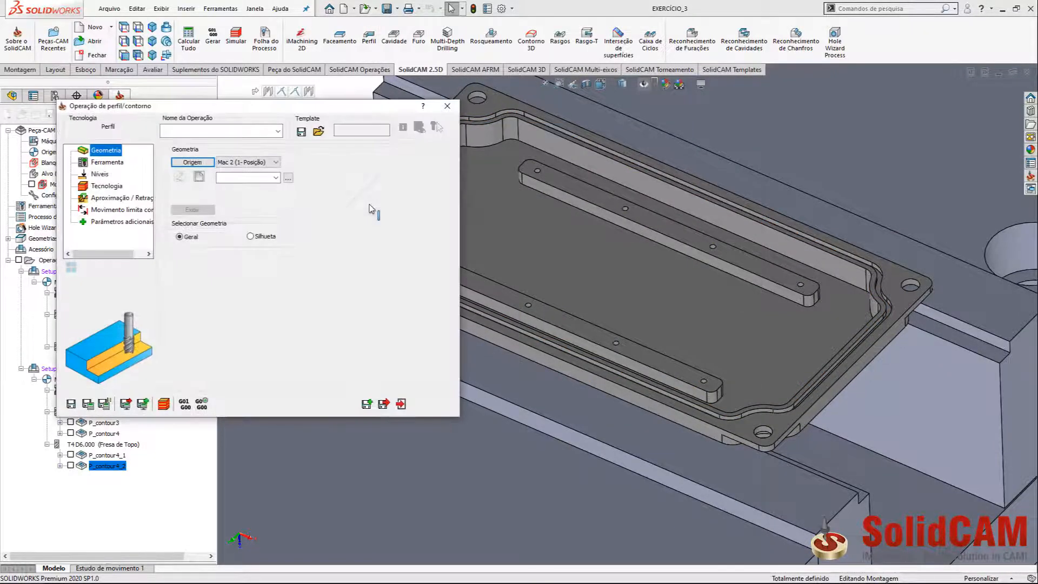
click(200, 179)
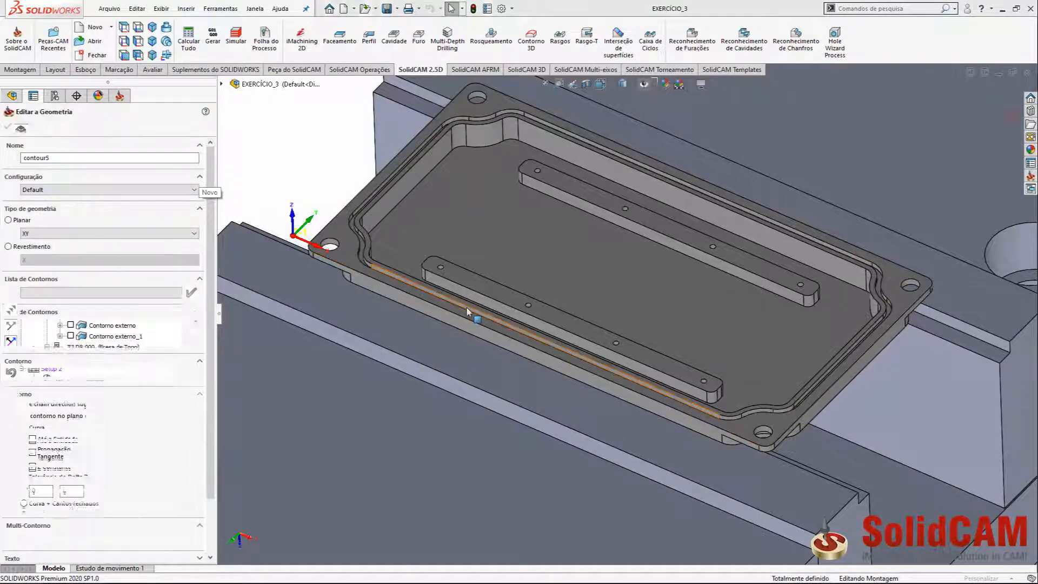
click(368, 264)
click(54, 435)
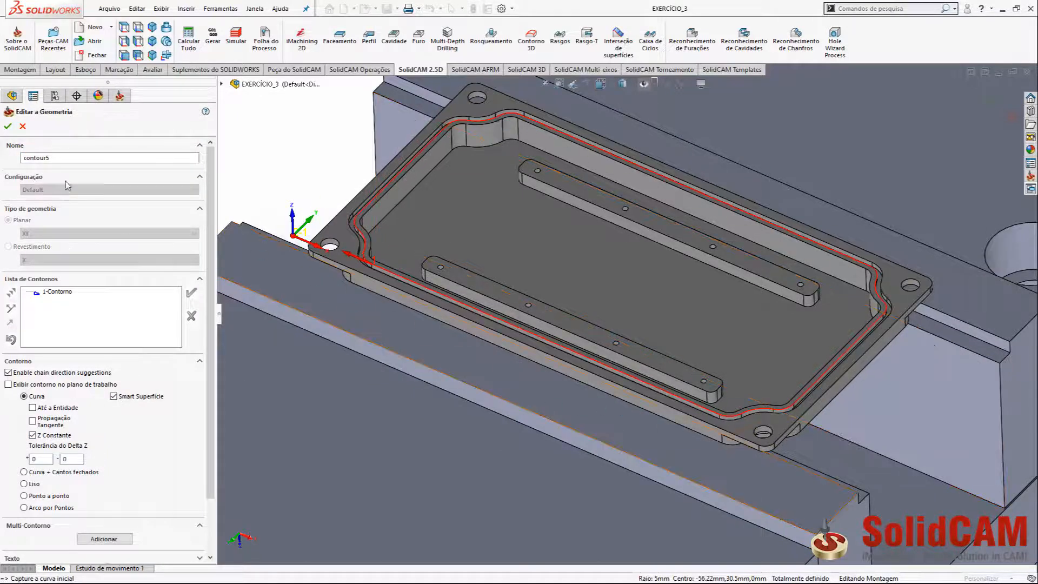
click(9, 127)
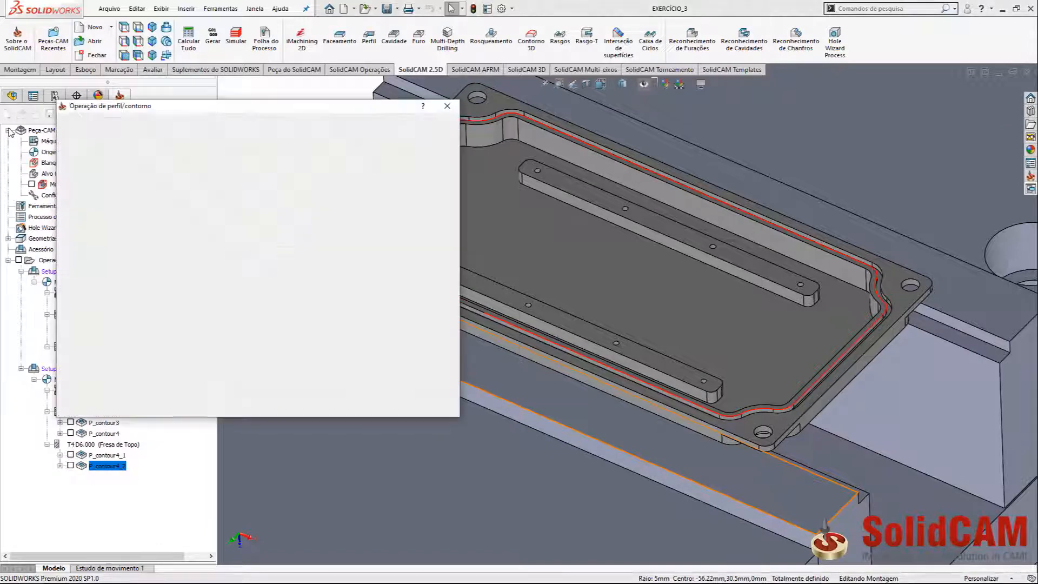
Step: Assign the 1.5 mm end mill, tool 5, to the groove profile operation
click(104, 163)
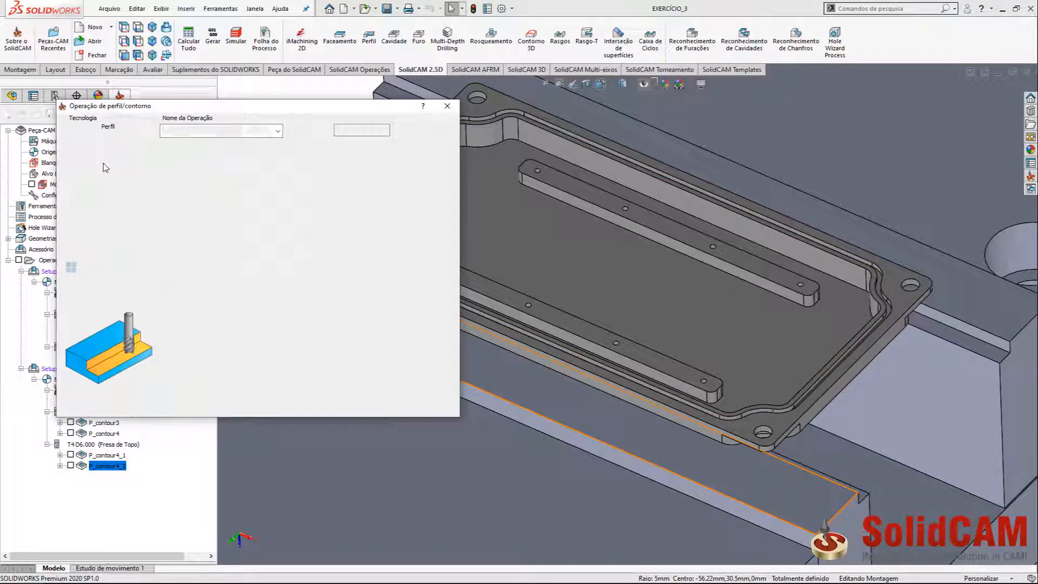
click(236, 317)
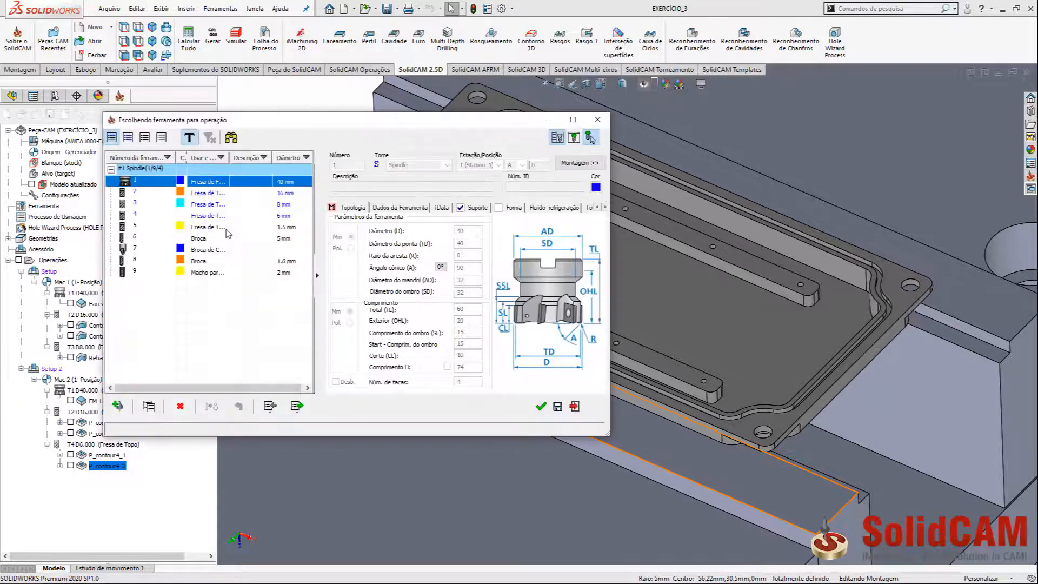
click(279, 227)
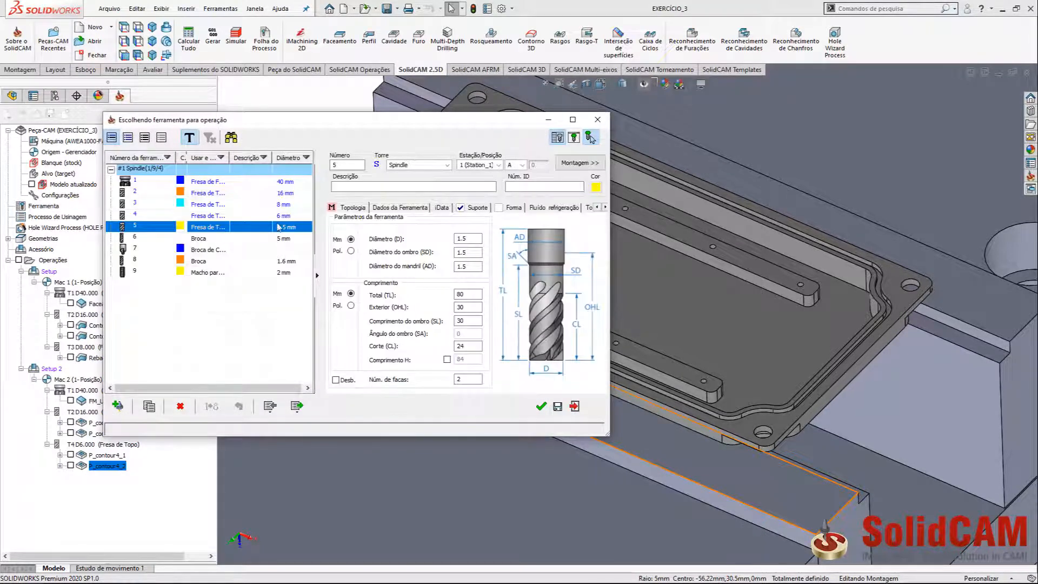
click(541, 407)
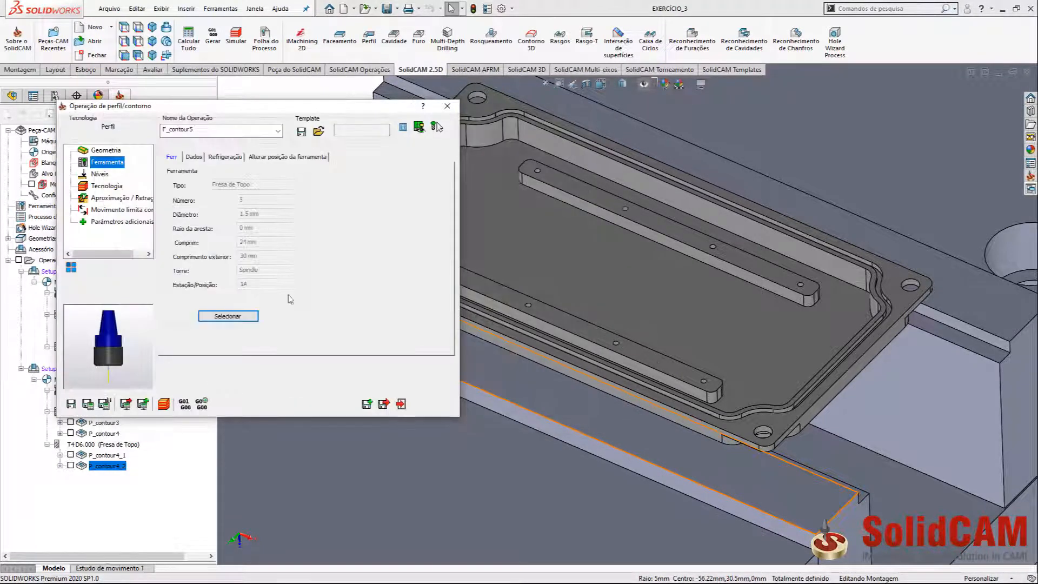
Step: Pick the cover's top rim face as the upper level and the groove floor as the machining depth
click(99, 174)
click(201, 269)
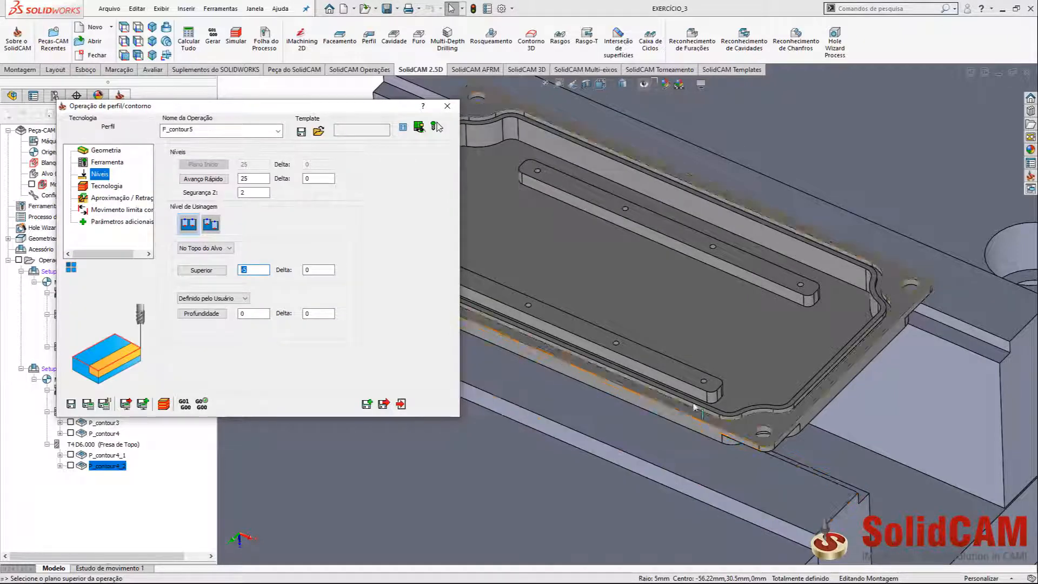
scroll(713, 427, down, 3)
click(768, 436)
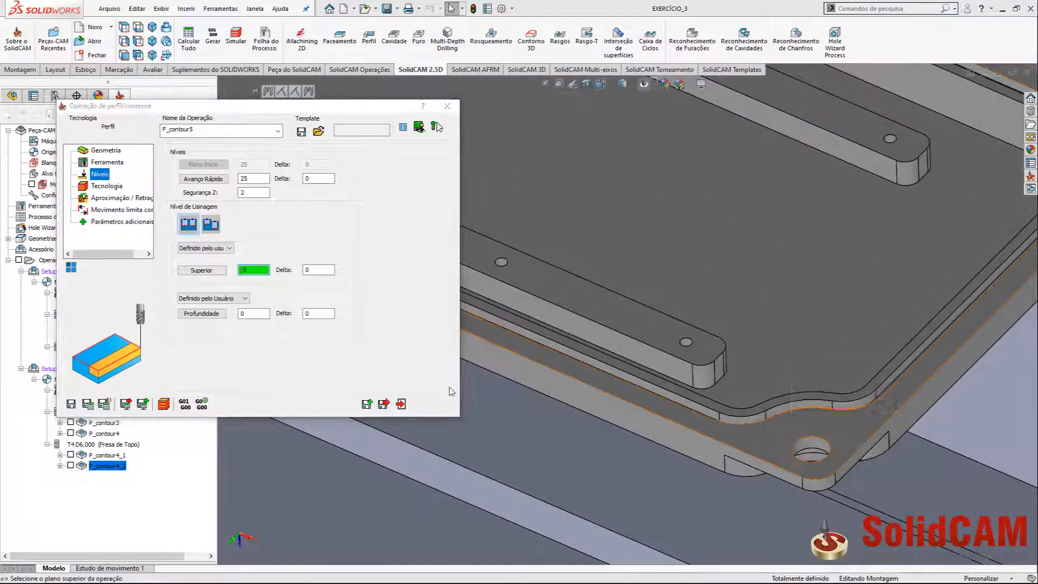
click(201, 314)
scroll(700, 412, down, 3)
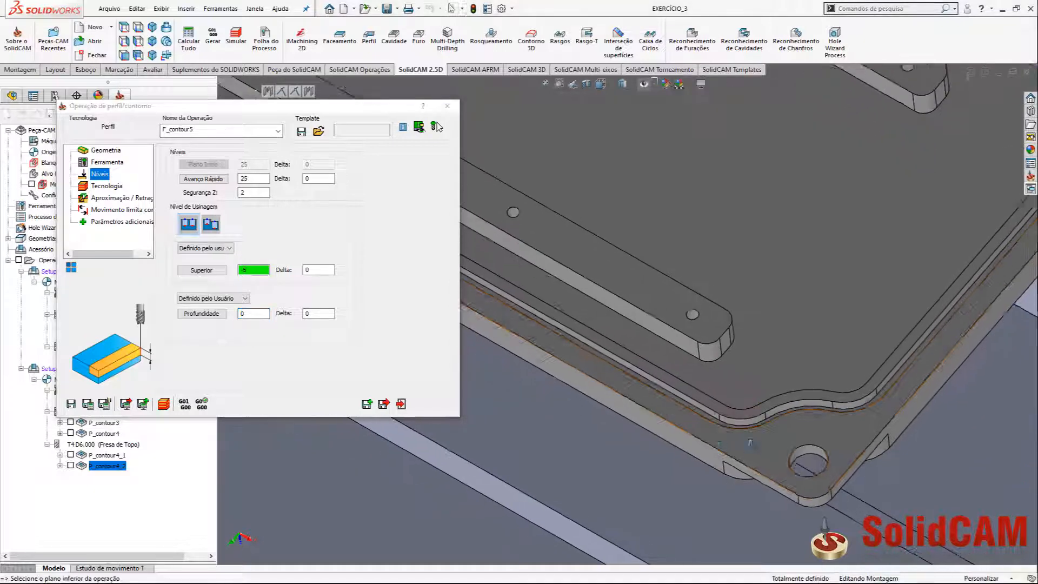
click(704, 413)
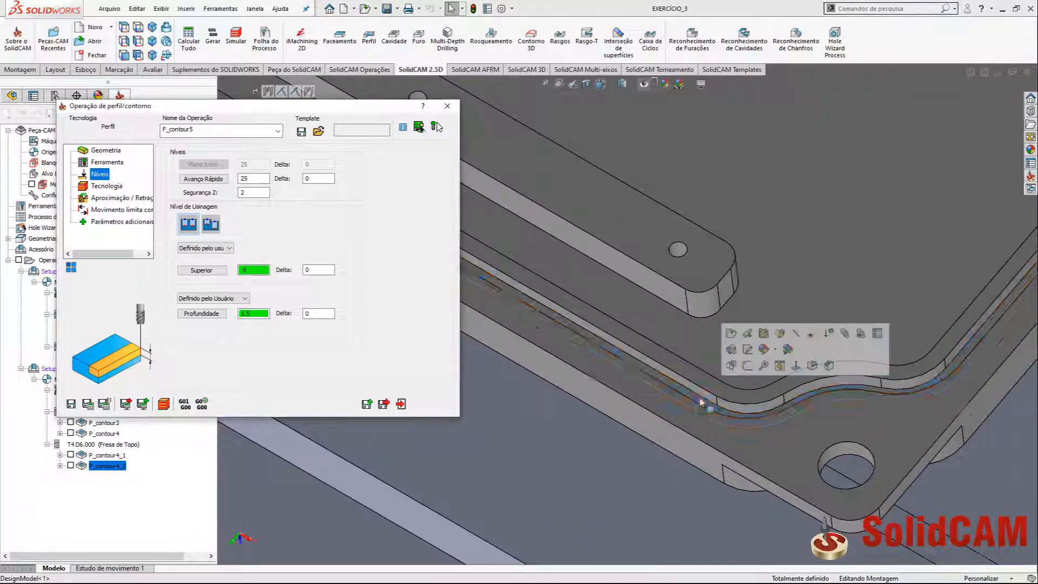
Step: Set the groove profile's depth type to Espiral with a finishing Z increment of 0.5
click(107, 188)
click(207, 263)
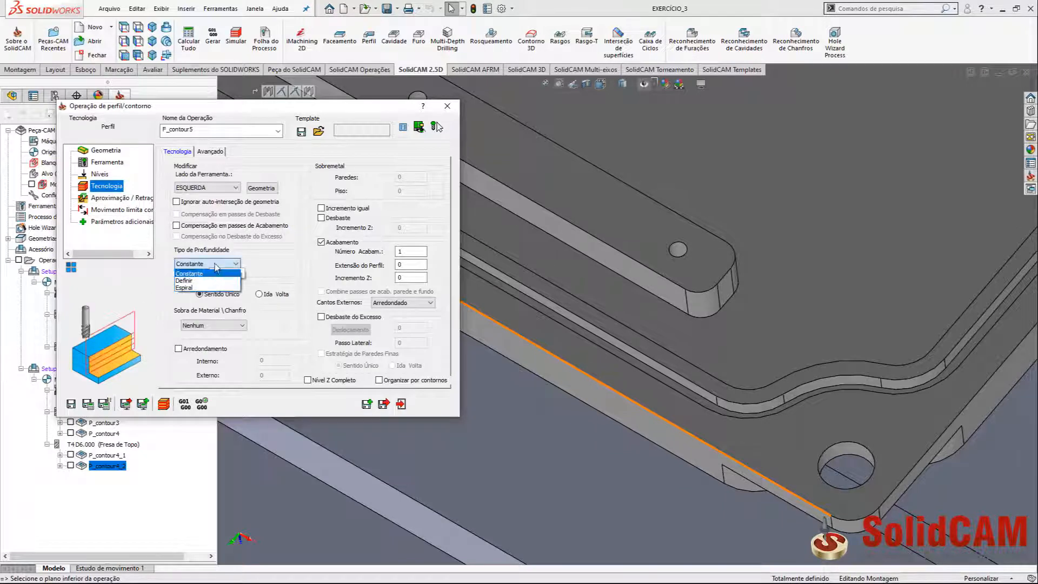
click(206, 289)
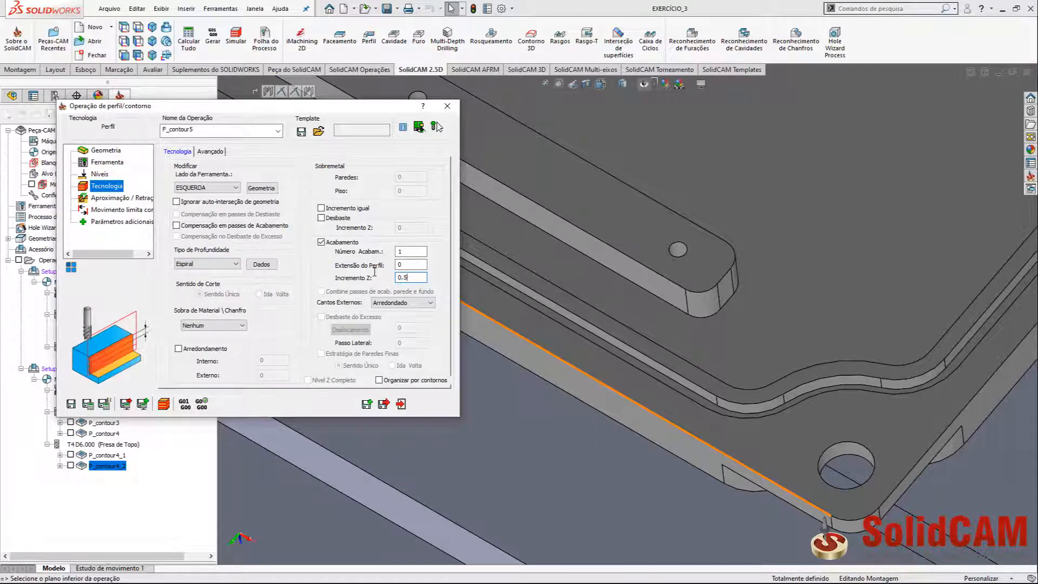
Step: Set the groove operation's approach to NENHUM with retraction equal to approach, then save and calculate it
click(121, 198)
click(230, 240)
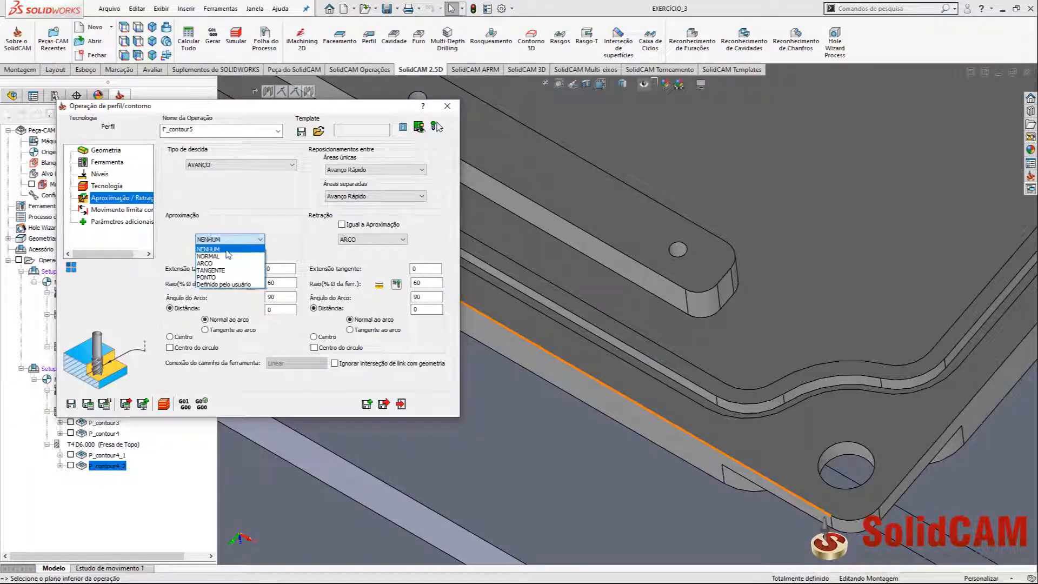
click(221, 248)
click(347, 226)
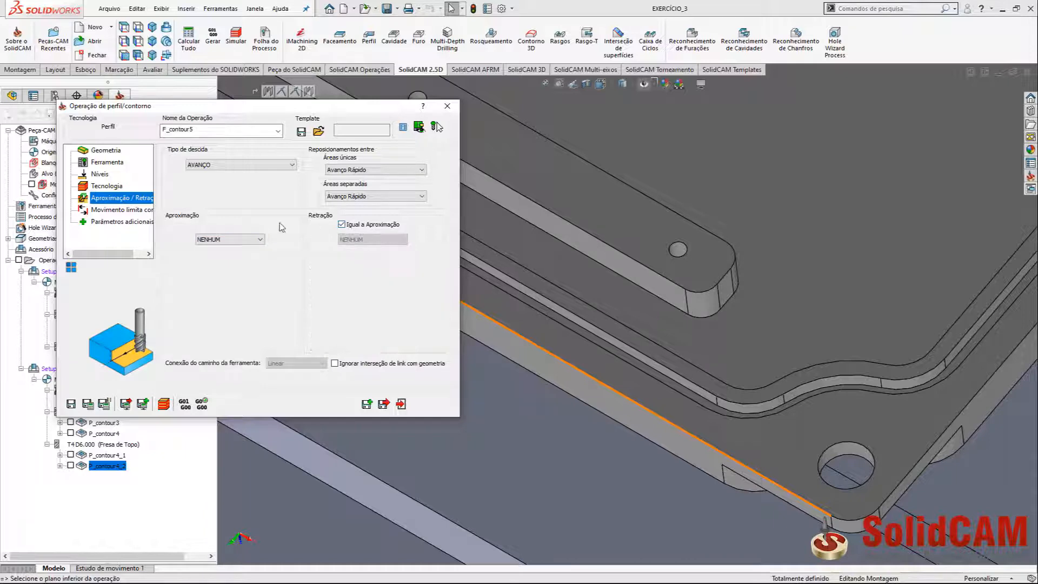
click(88, 405)
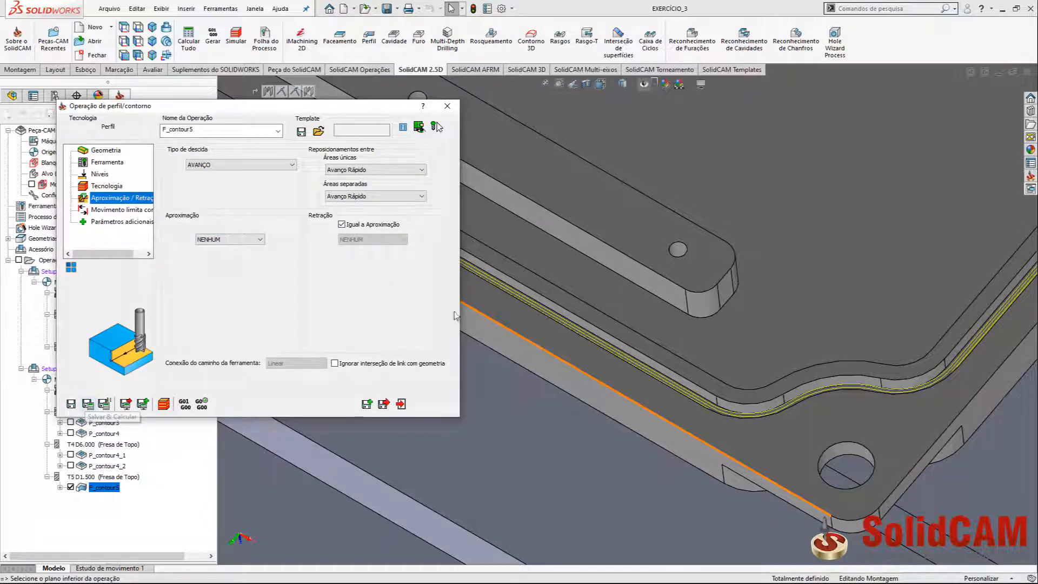
Step: Inspect the toolpath around the rim groove, close the profile operation and hide its toolpath
scroll(534, 261, up, 5)
scroll(509, 233, down, 3)
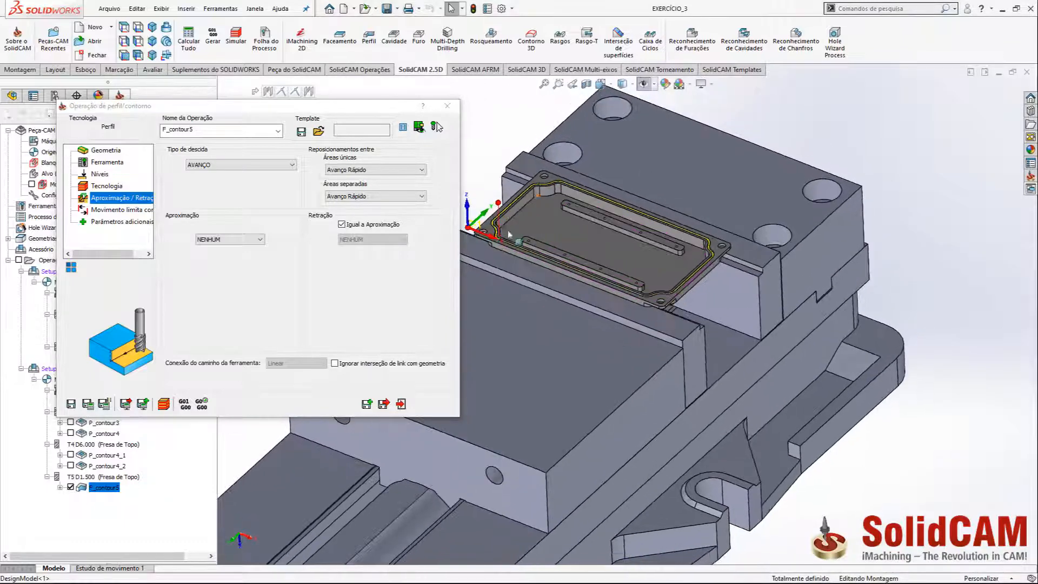
scroll(508, 233, down, 3)
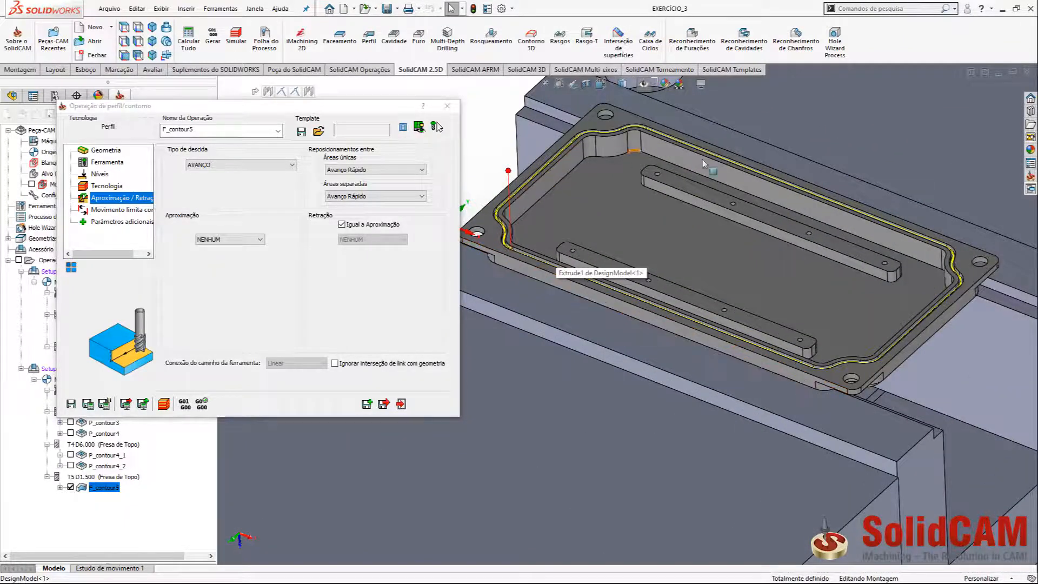
click(447, 107)
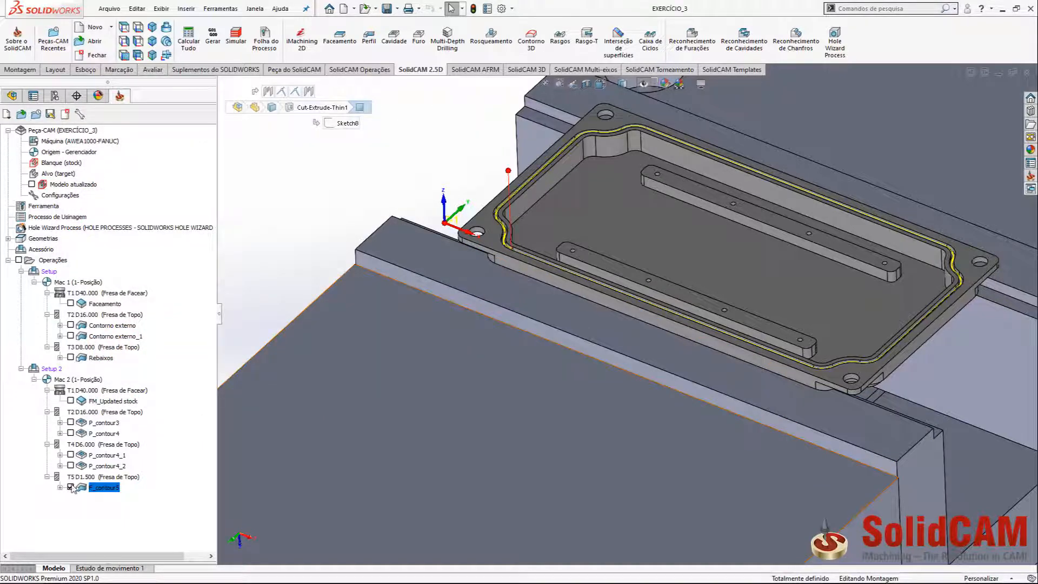
click(72, 486)
scroll(748, 262, up, 2)
scroll(789, 294, down, 1)
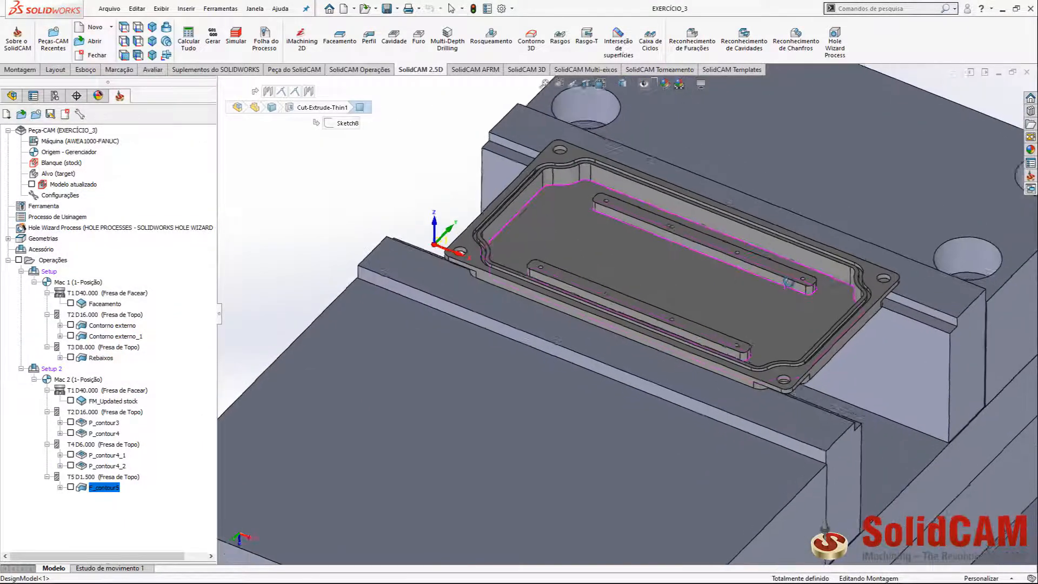
scroll(788, 282, up, 1)
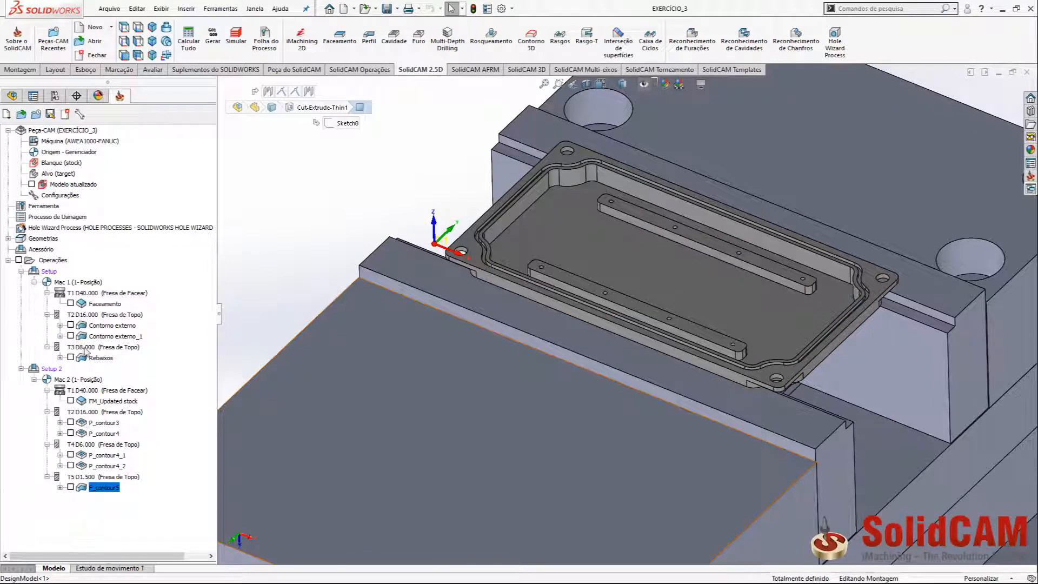
scroll(698, 227, down, 3)
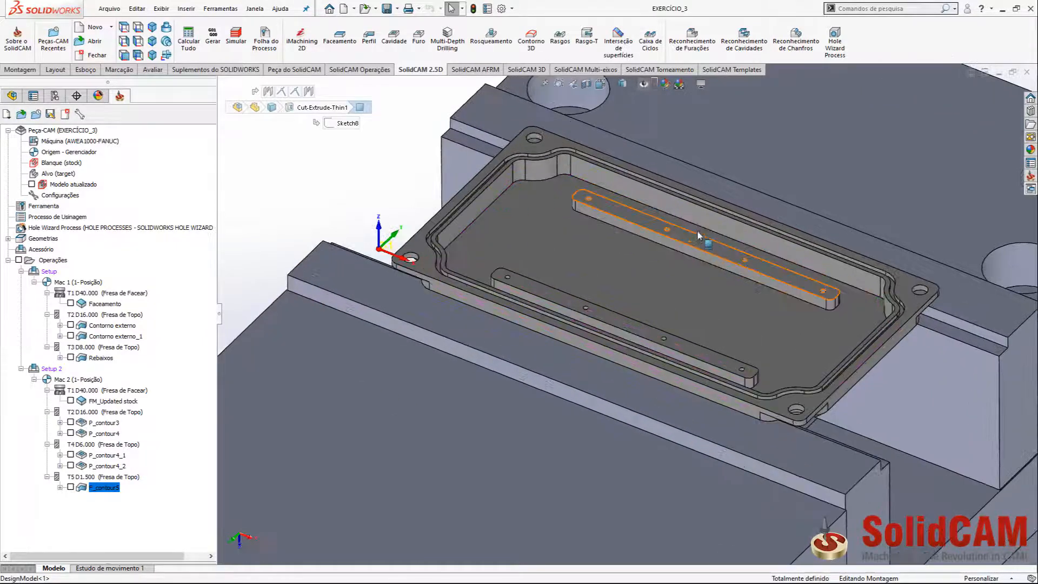
scroll(697, 227, down, 1)
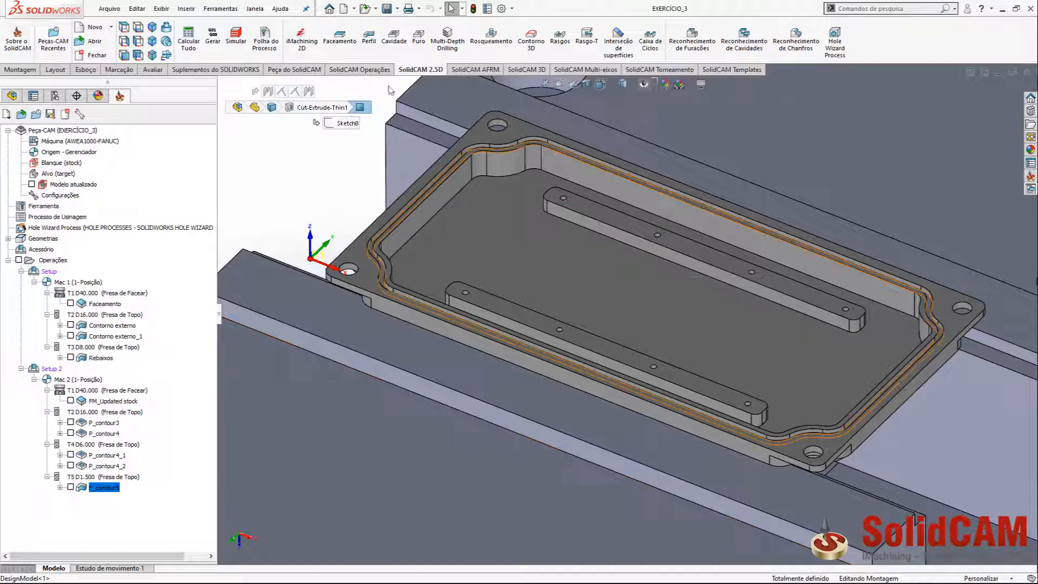
Step: Start a 2D drilling operation at Mac 2 and define its geometry drill from the four corner holes on the rim face, using Multi-Posições
click(418, 44)
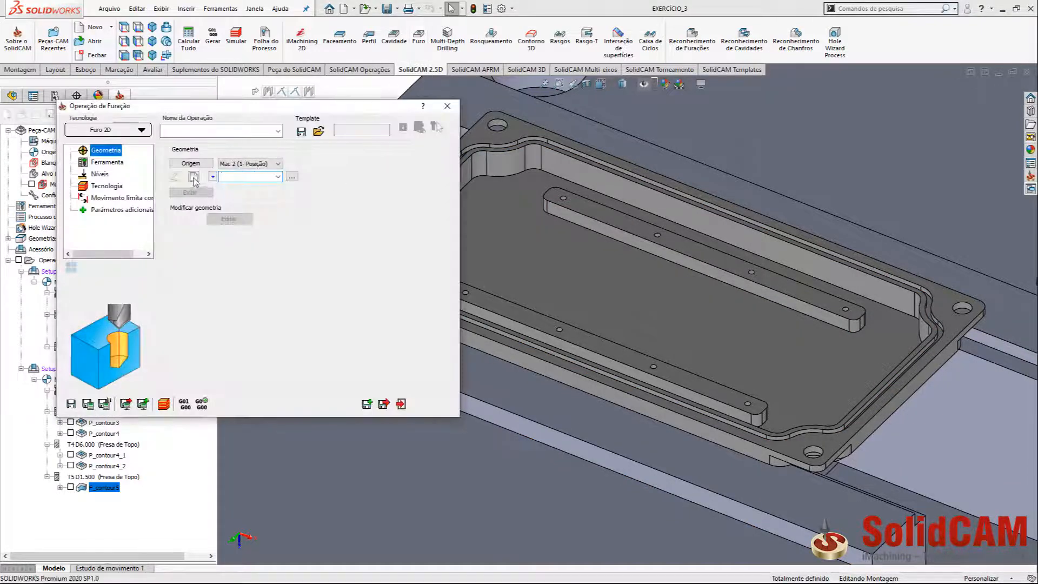
click(194, 177)
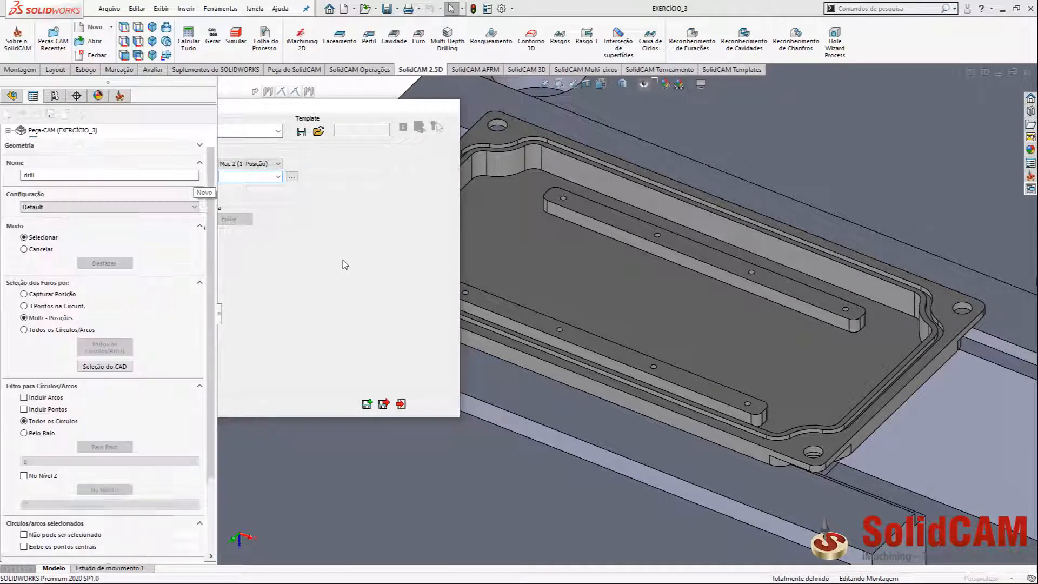
click(365, 263)
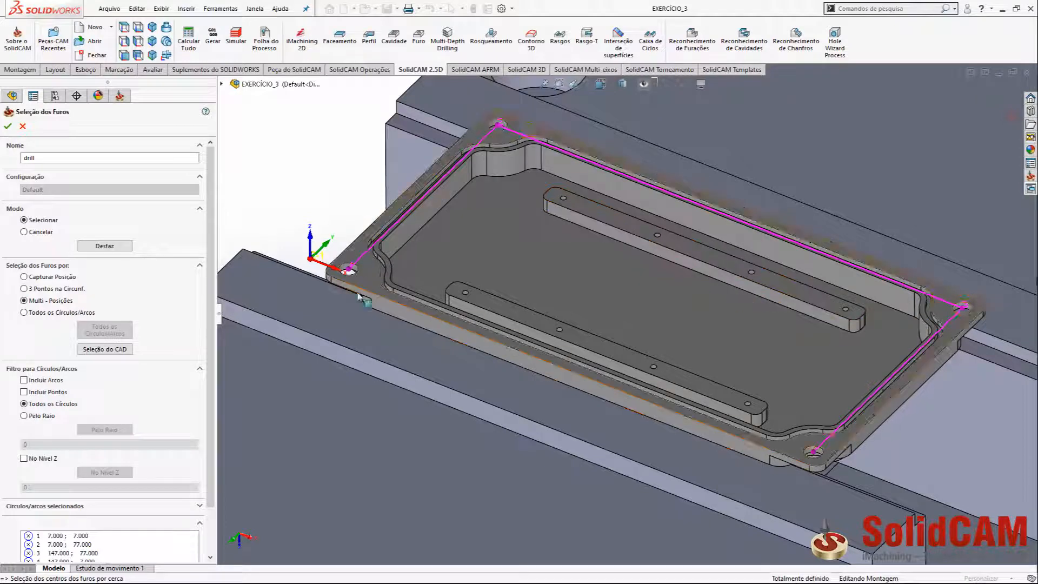
scroll(887, 382, up, 1)
scroll(840, 344, down, 1)
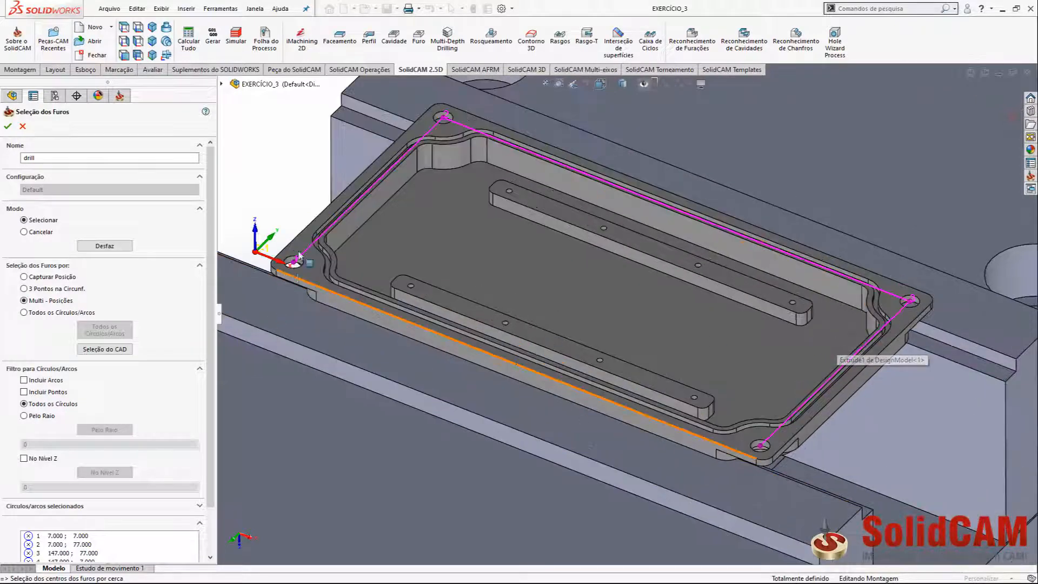
scroll(203, 423, down, 2)
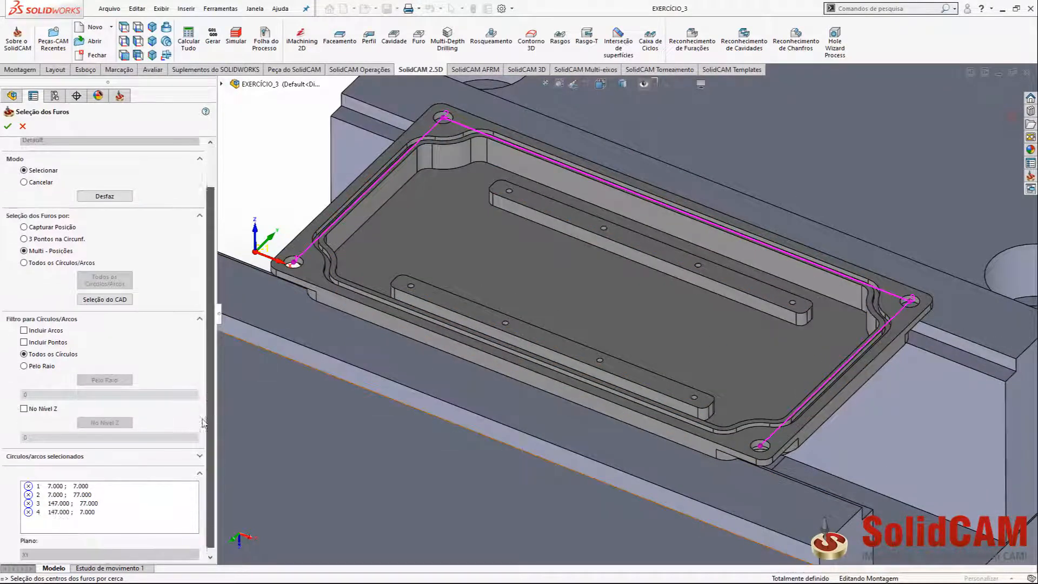
click(7, 126)
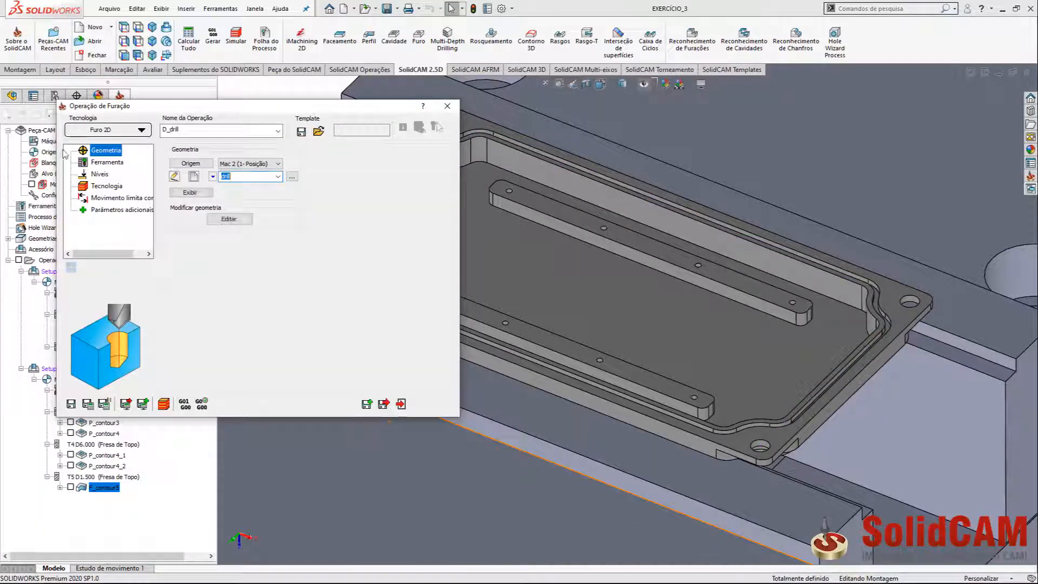
Step: Assign tool 7, the 4 mm Broca de Centro, to the corner-hole drilling operation
click(105, 163)
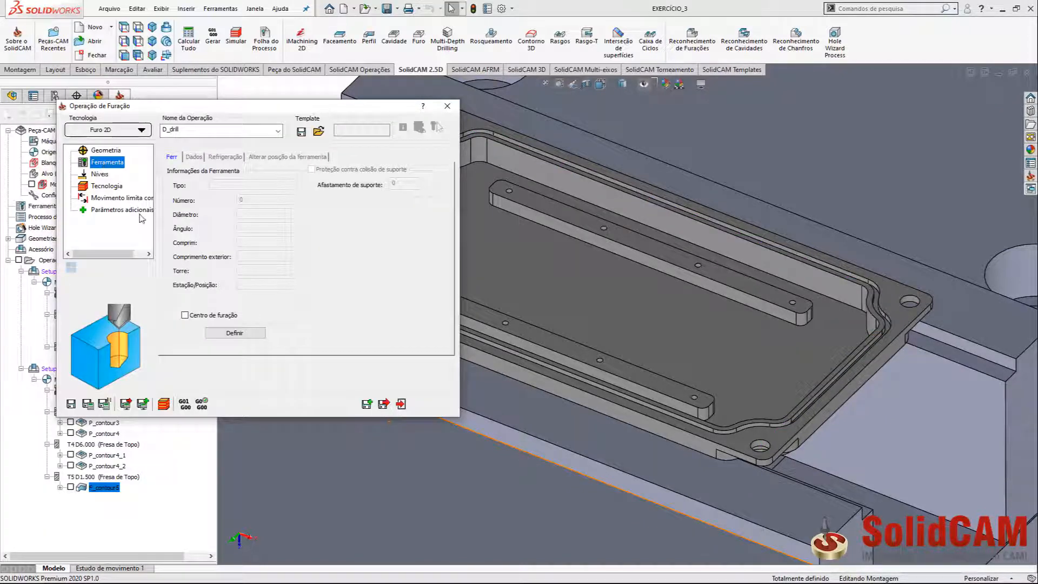
click(252, 337)
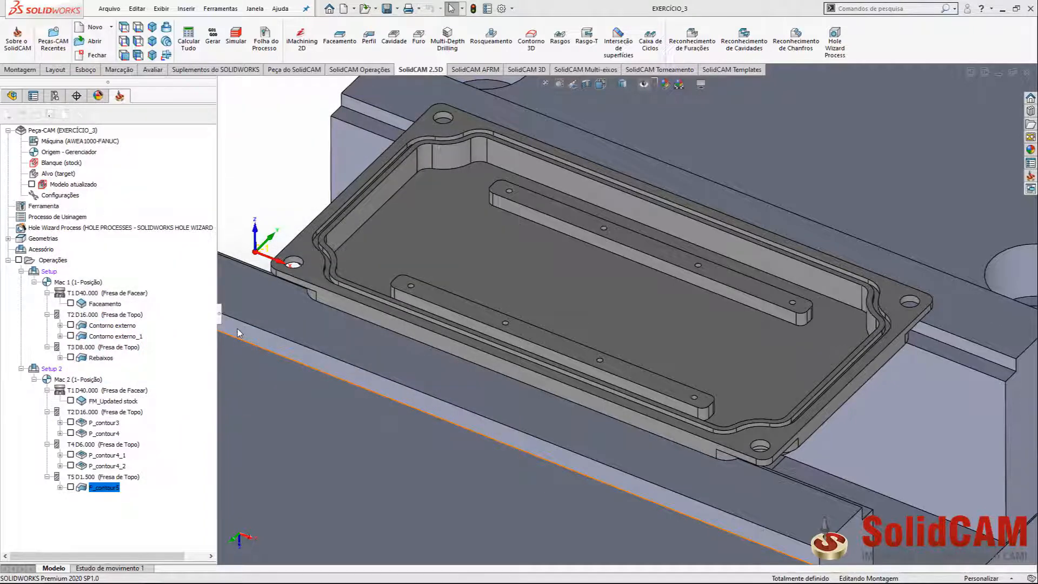
click(228, 250)
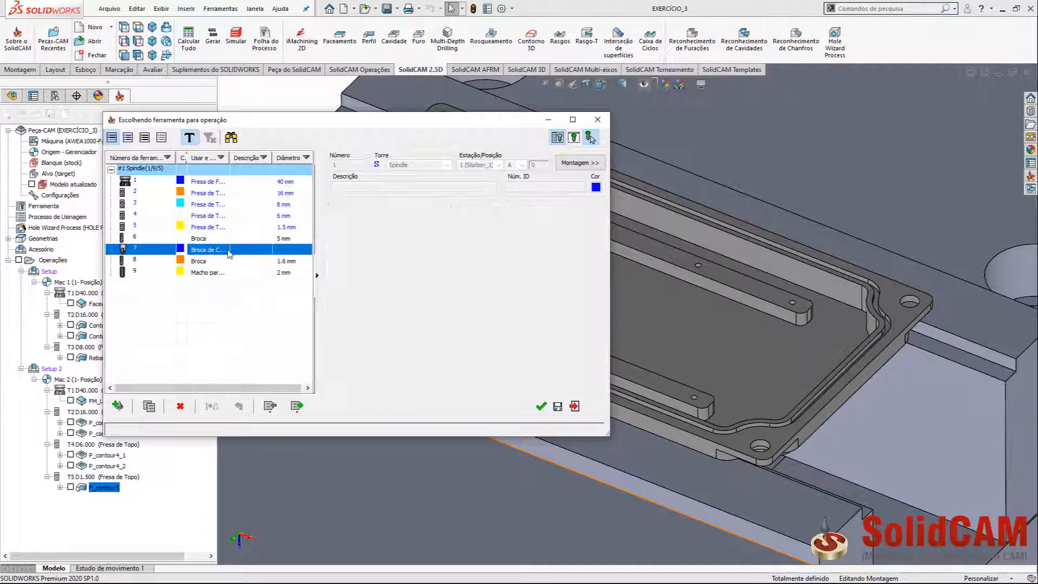
click(540, 407)
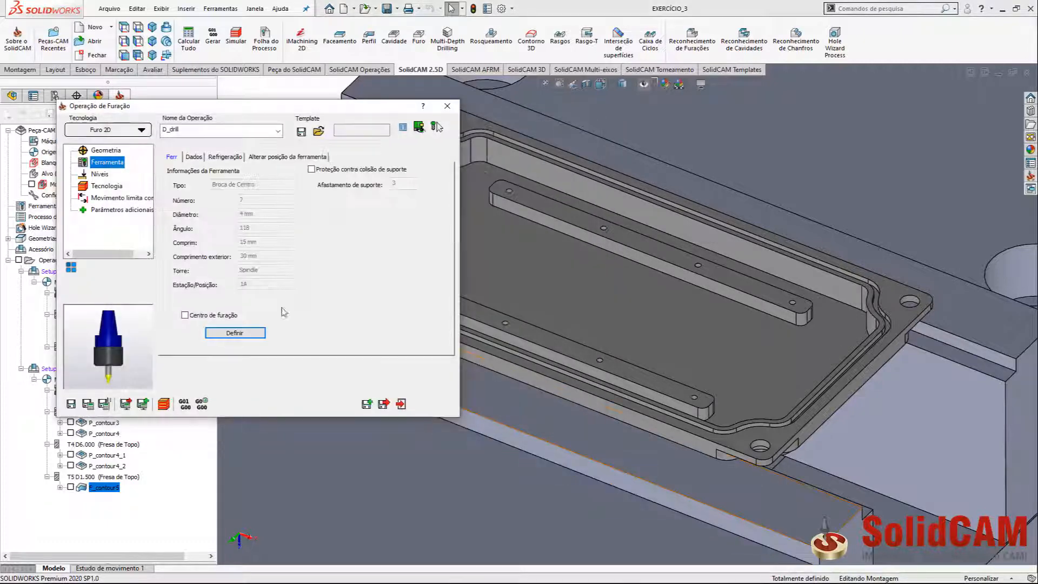
Step: Pick the rim's top face as the upper level, set the drilling depth to 0.5, then save and calculate
click(99, 174)
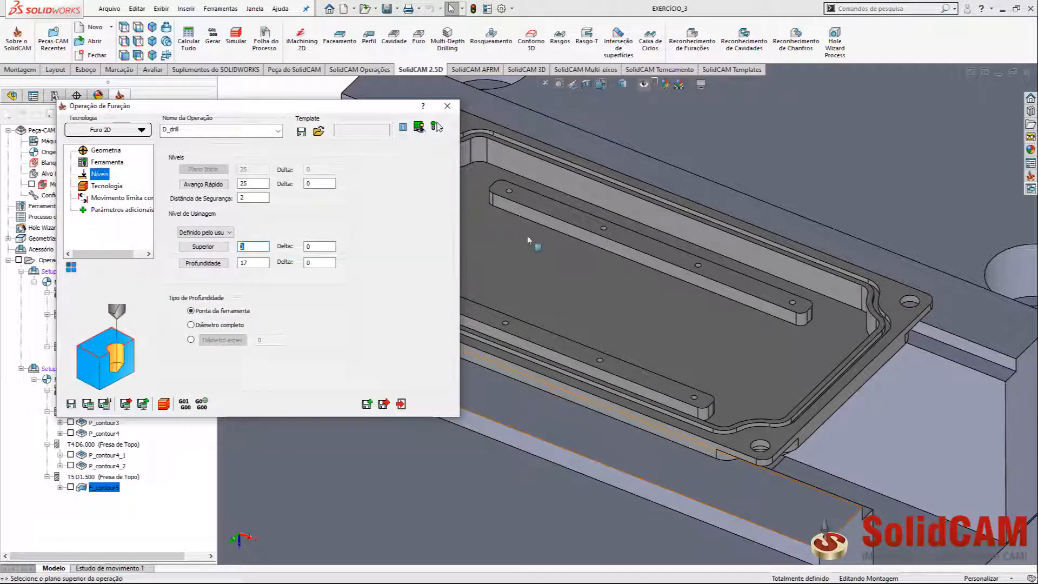
click(614, 180)
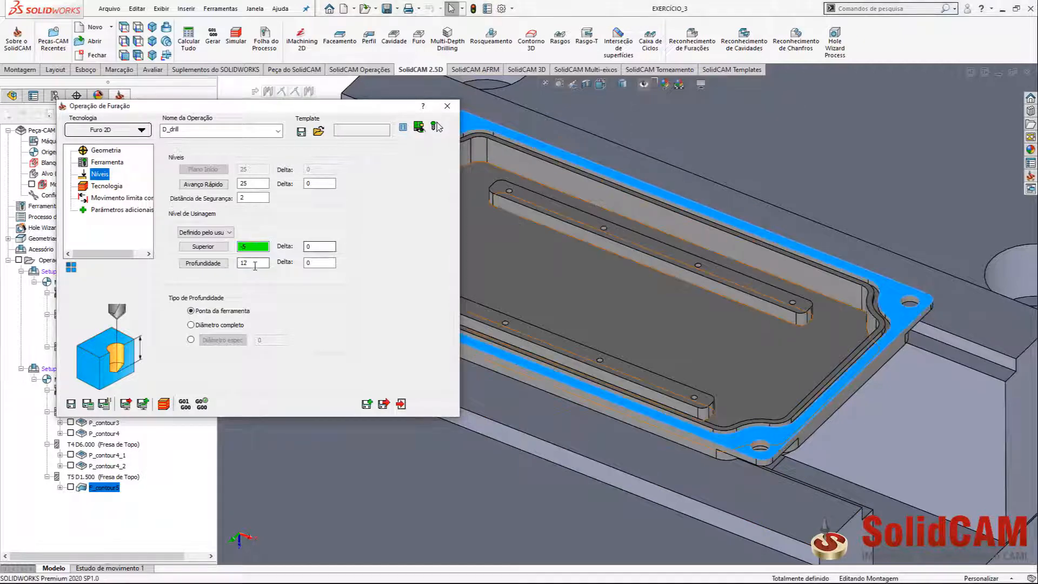
click(225, 263)
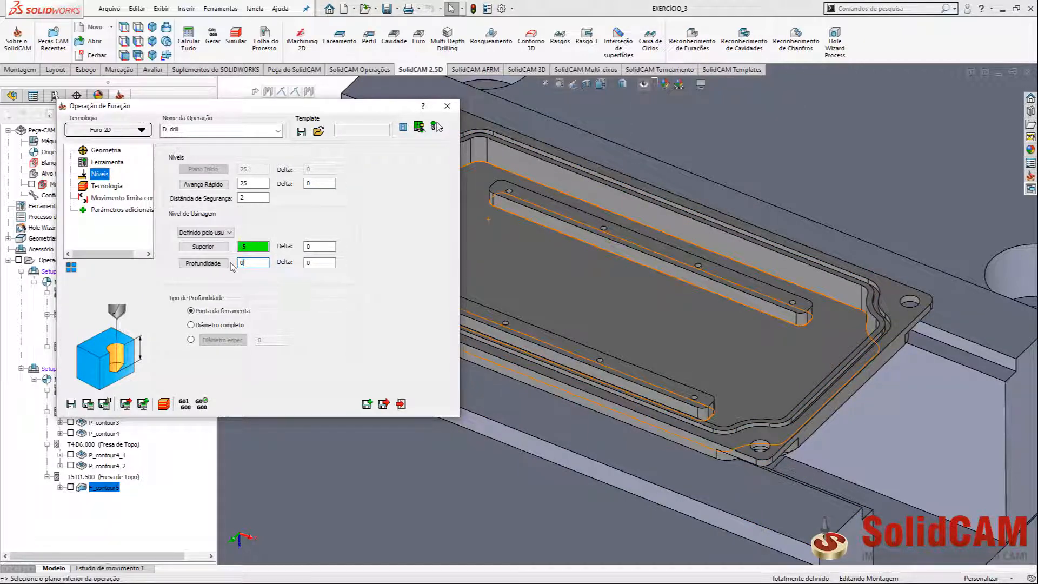
click(87, 404)
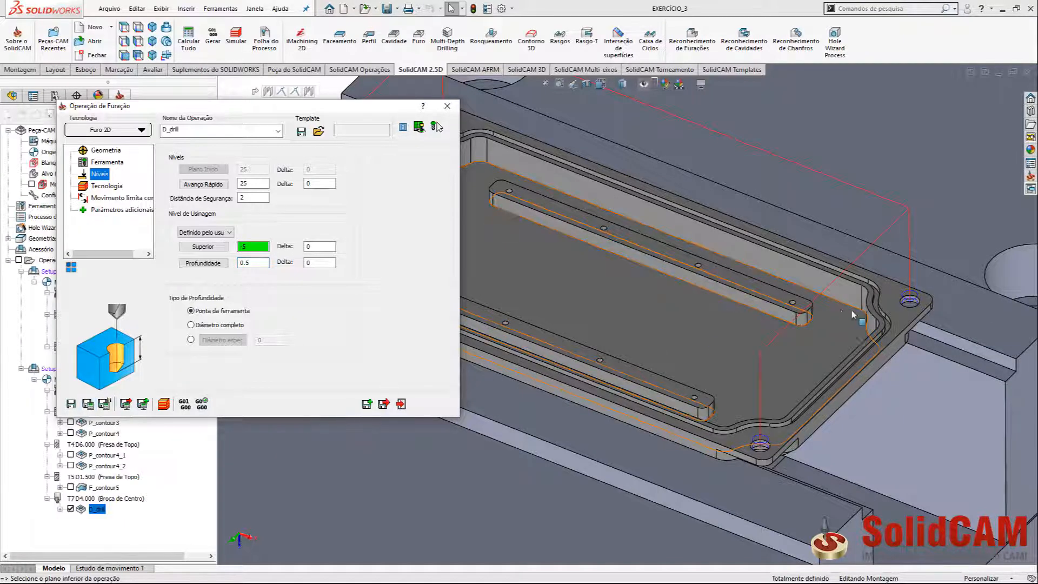
Step: Copy the centre-drilling operation and define a new geometry drill1 from the holes on the two inner ribs
click(368, 404)
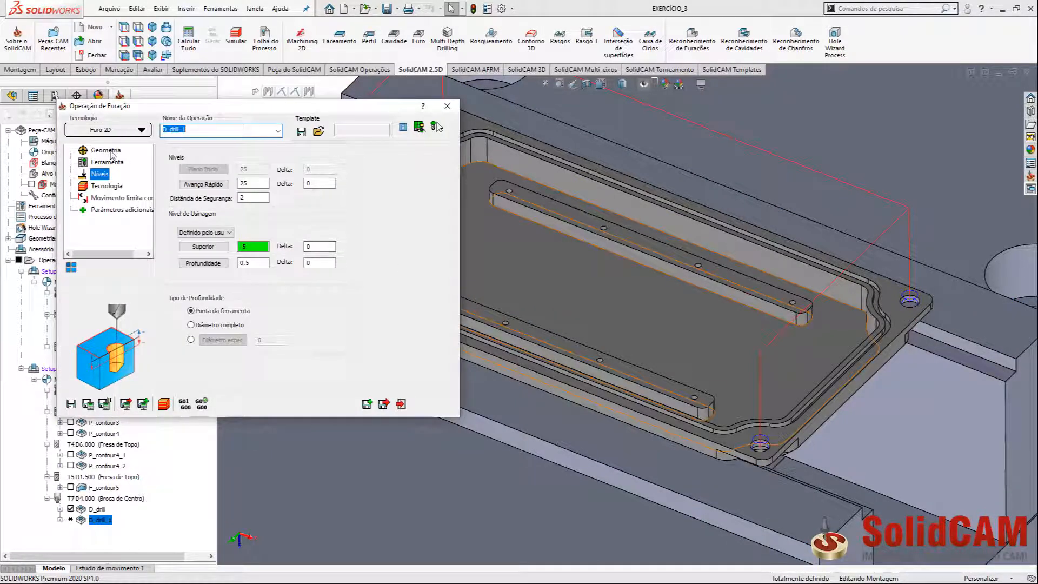
click(106, 150)
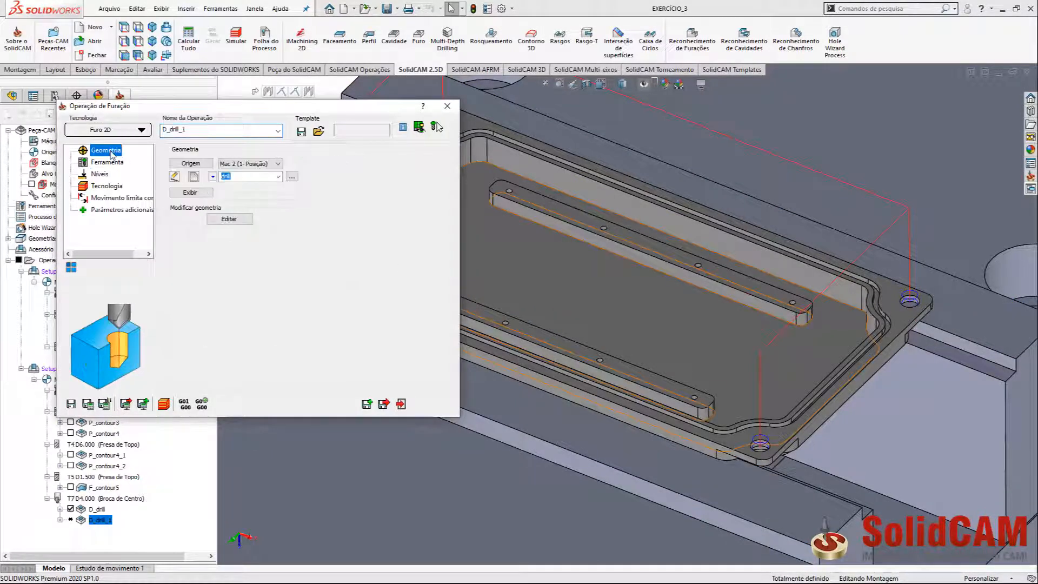
click(193, 177)
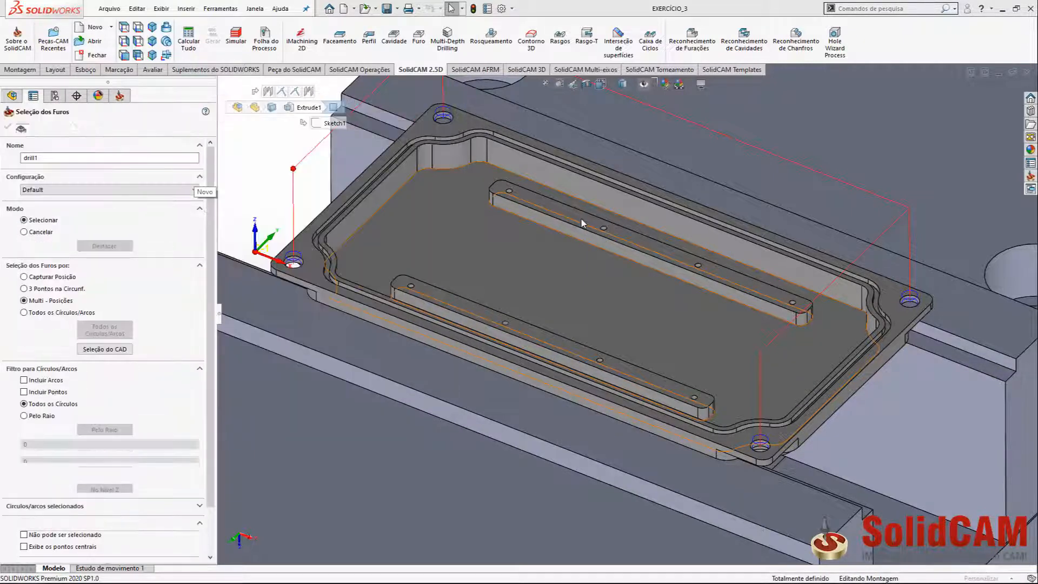
click(582, 222)
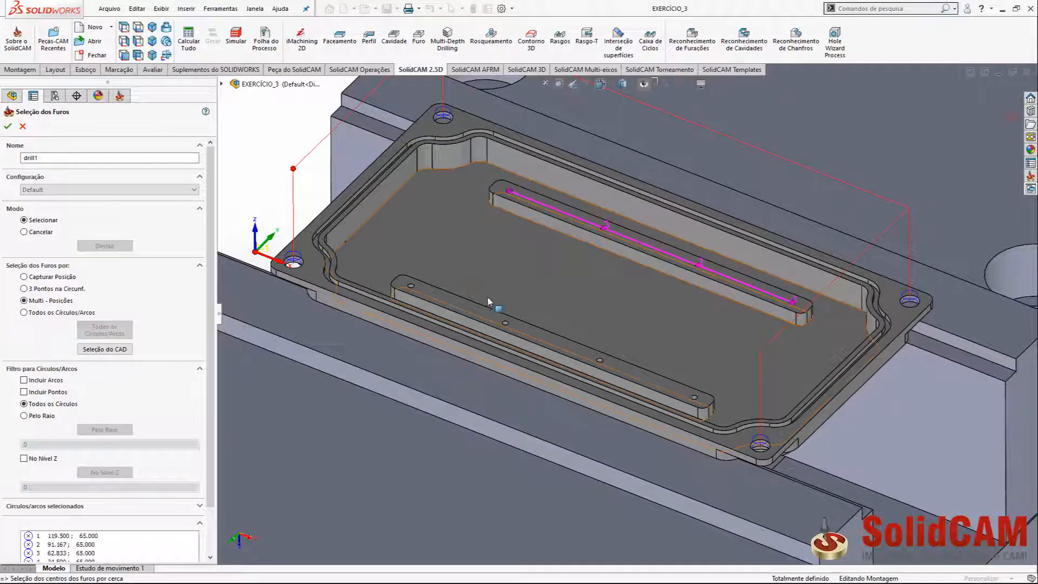
click(477, 316)
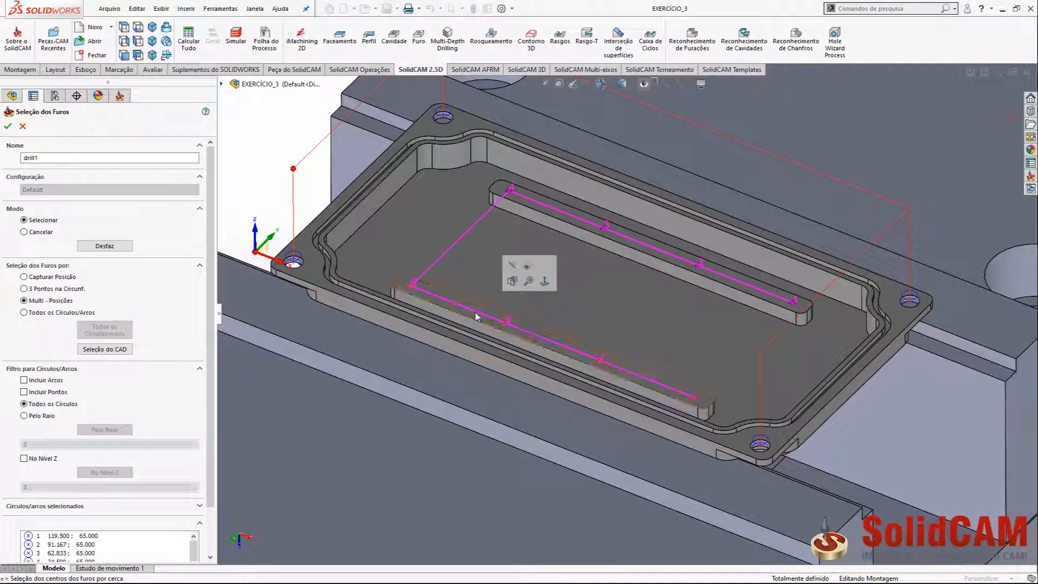
click(7, 127)
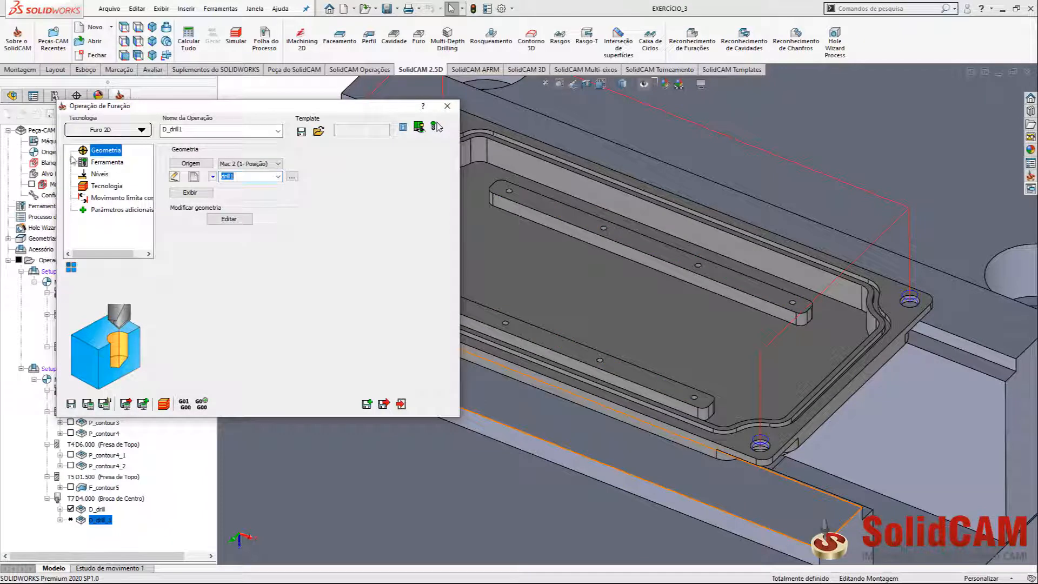
Step: Pick a rib's top face as the upper level with depth 0.5, set the rapid level to 10 and calculate the rib-hole drilling
click(98, 162)
click(99, 174)
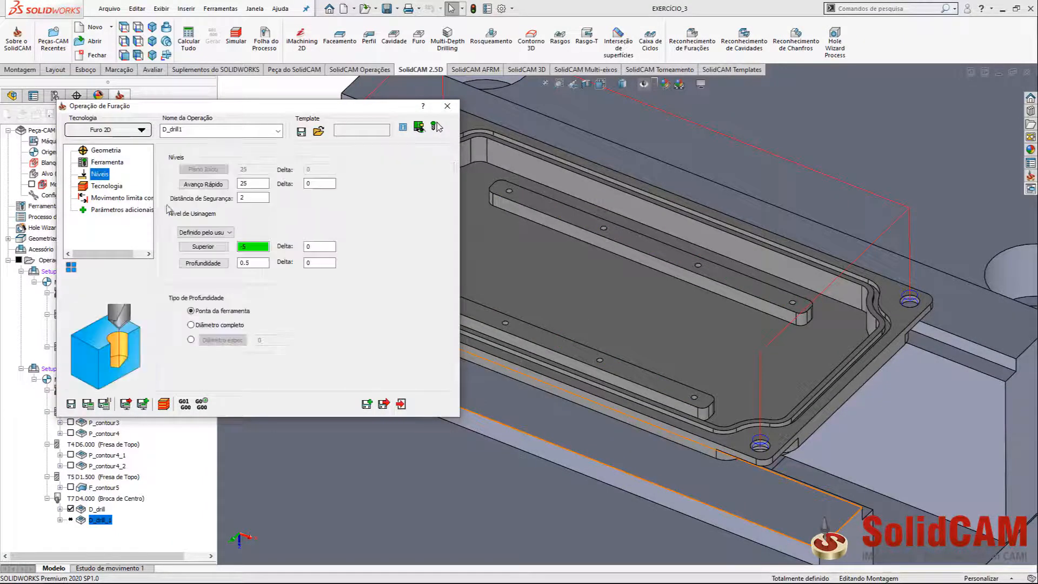
click(249, 246)
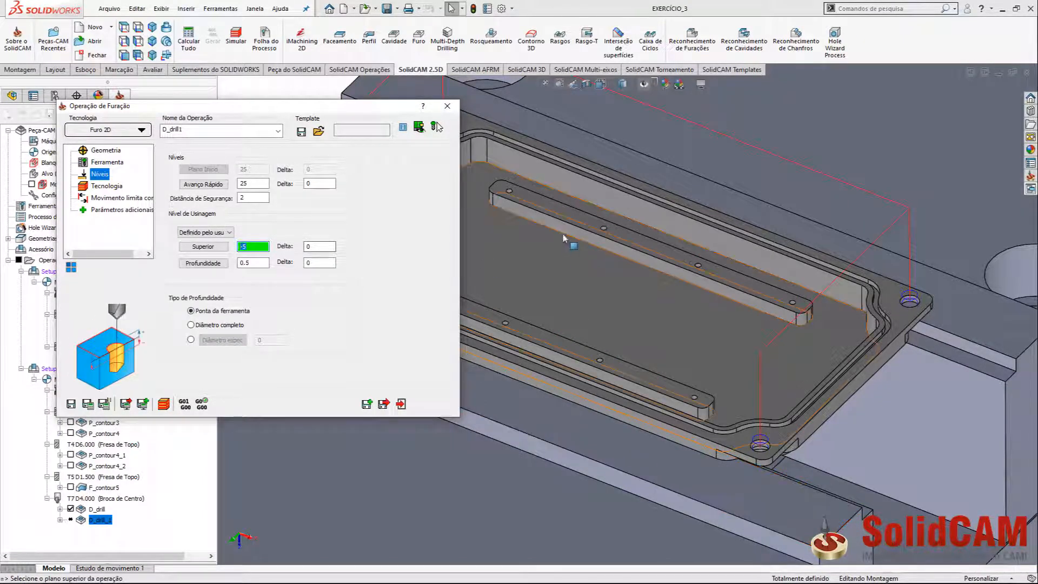
click(575, 223)
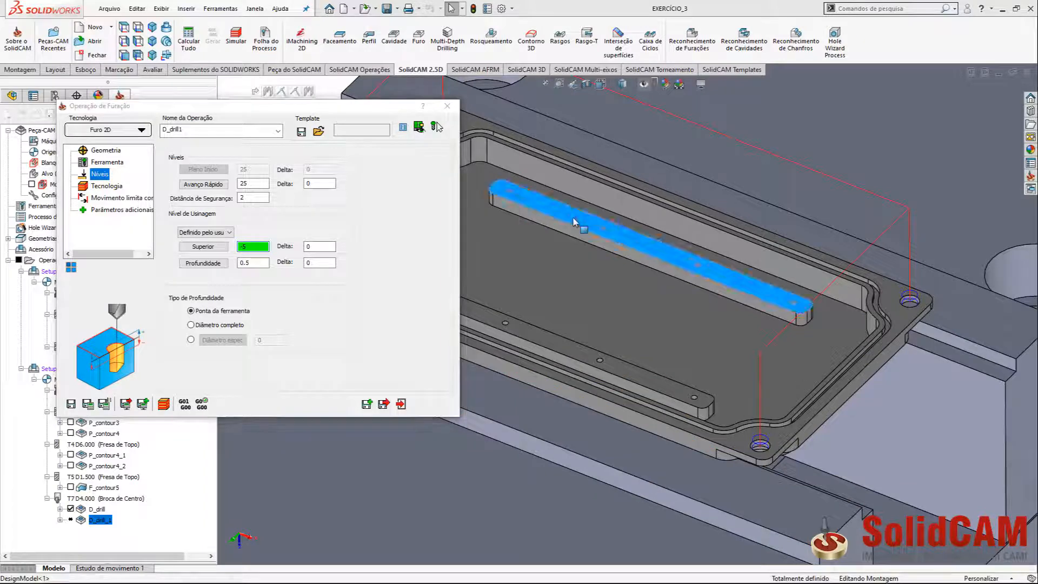
click(250, 263)
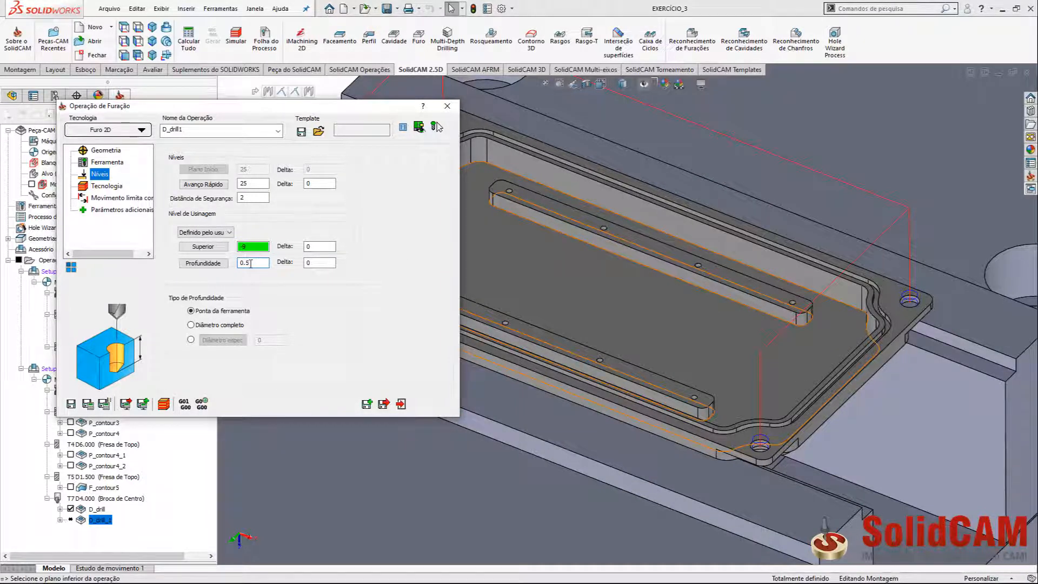
click(87, 404)
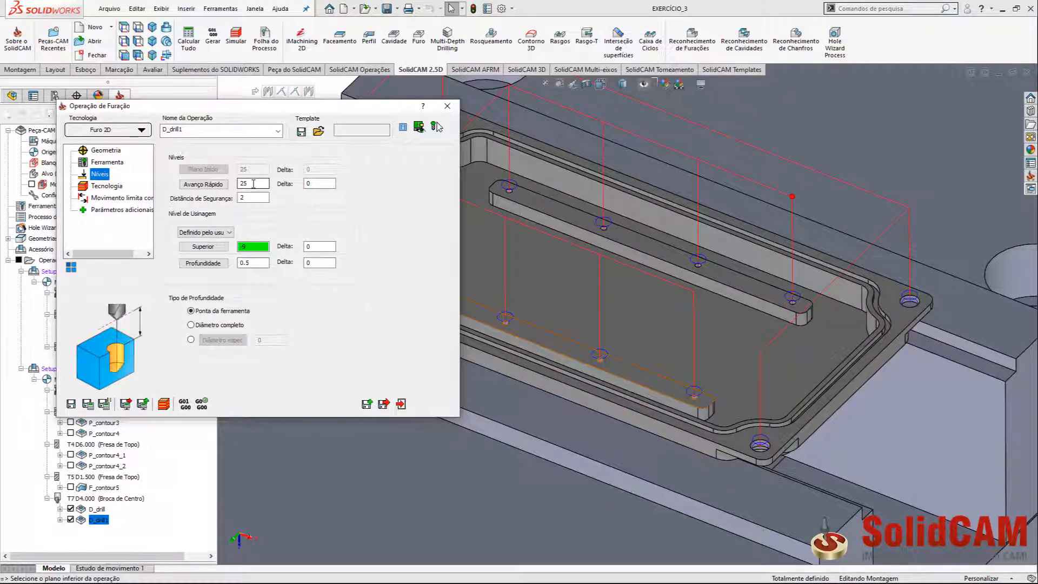
double_click(253, 183)
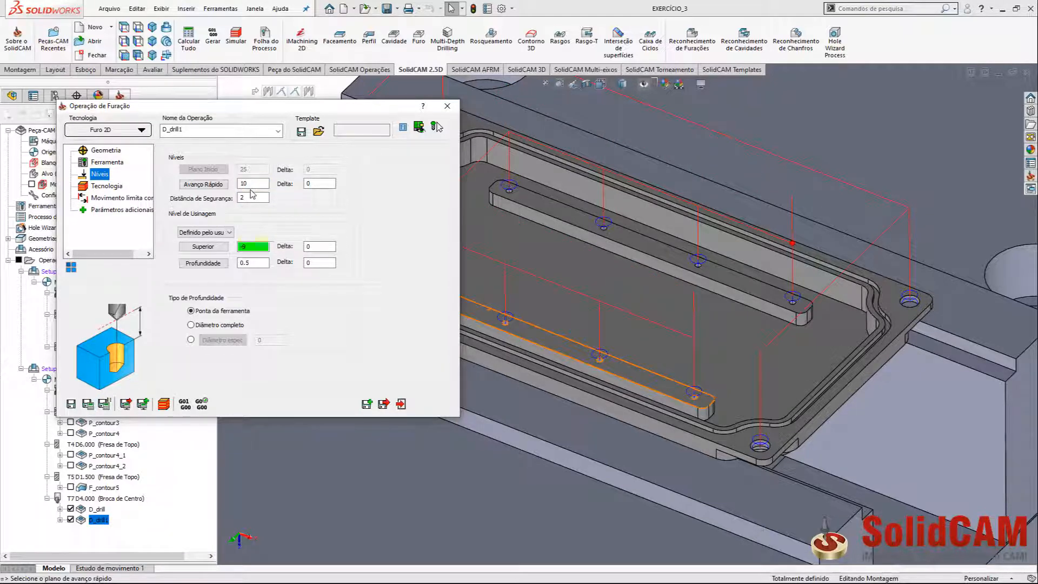
click(253, 195)
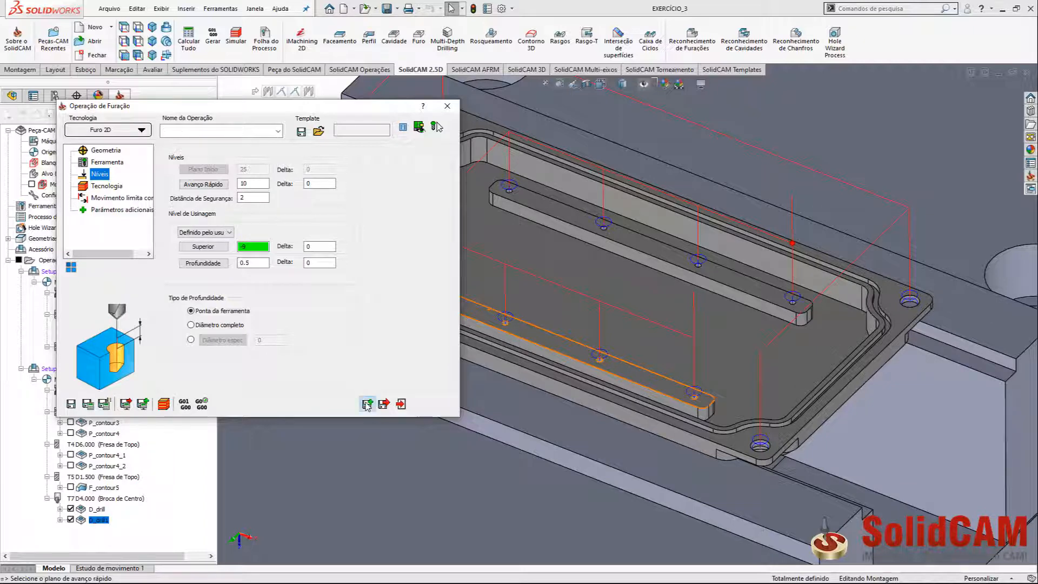
Step: Copy the rib-hole drilling operation, switch the copy's geometry to drill and display that geometry to check its hole positions
click(367, 404)
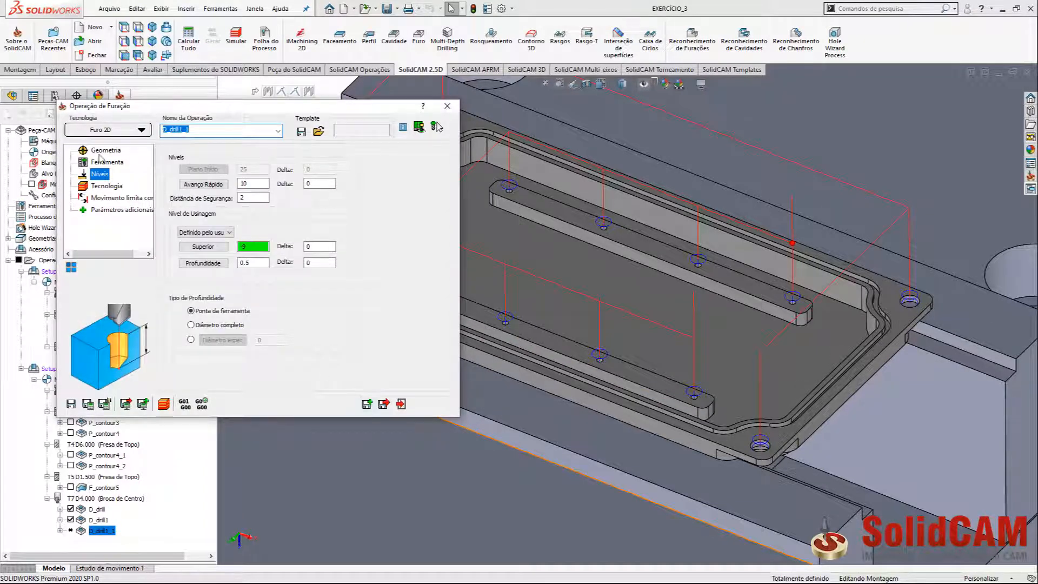
click(102, 151)
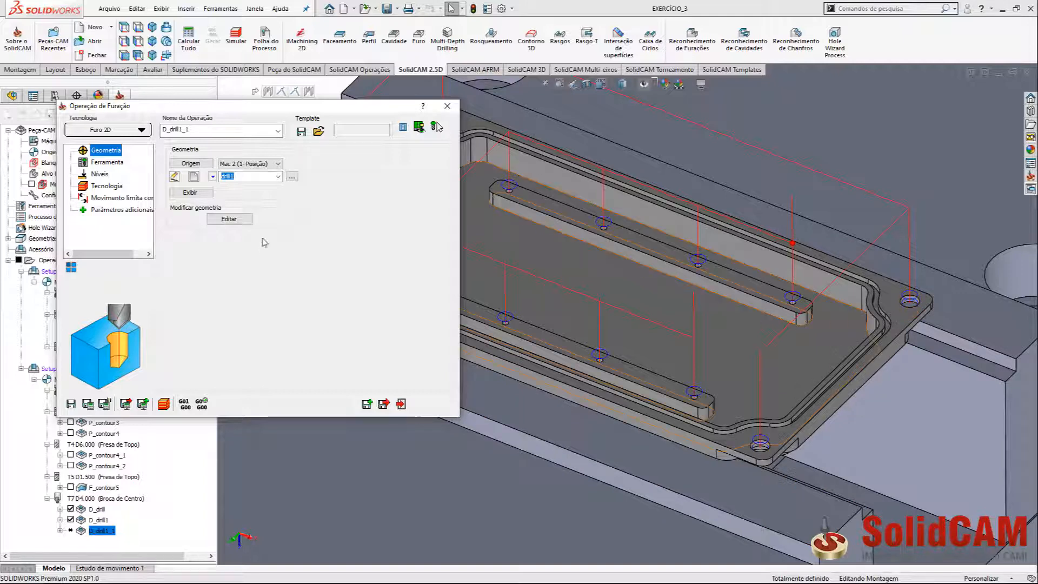
click(278, 176)
click(272, 190)
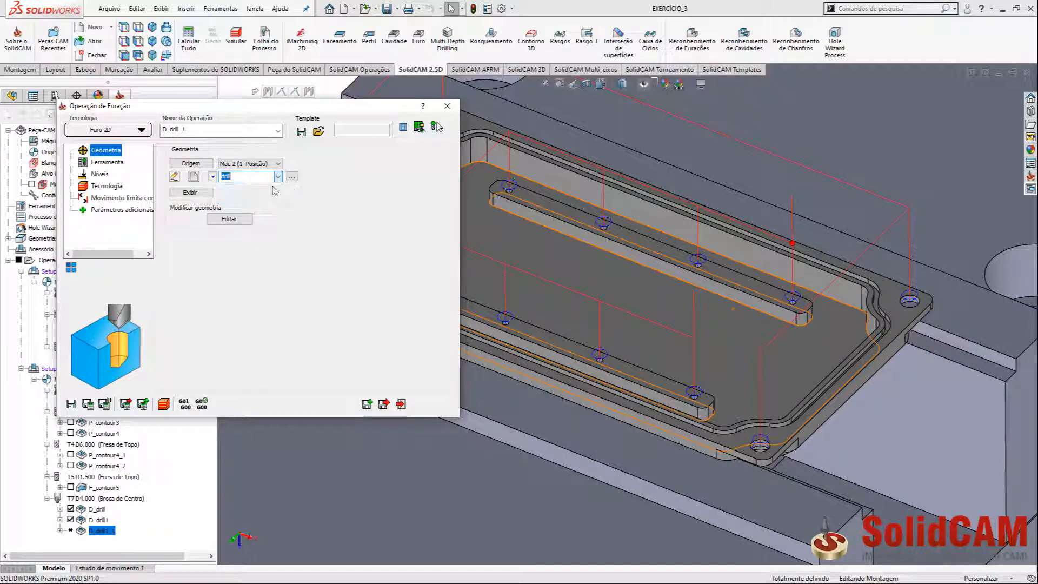
click(196, 195)
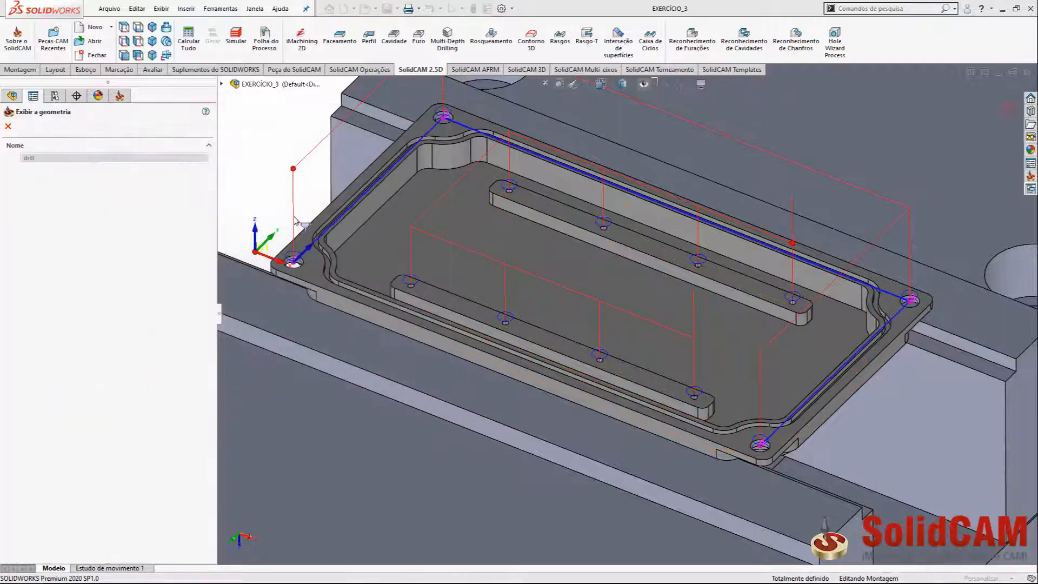
click(8, 126)
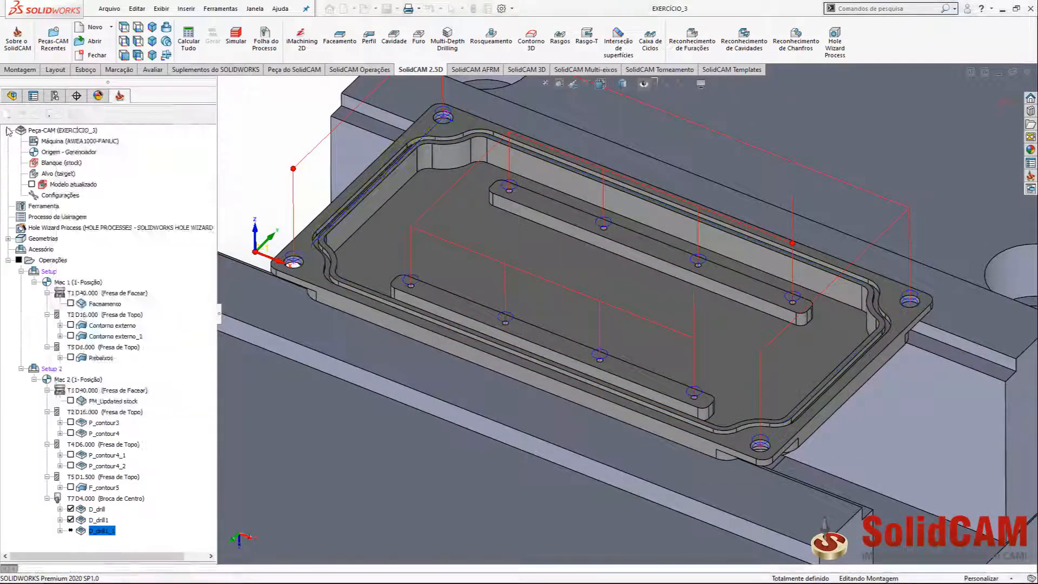
Step: Hide the displayed toolpaths and assign tool 6, the 5 mm drill (Broca), to the copied corner-hole operation
click(70, 509)
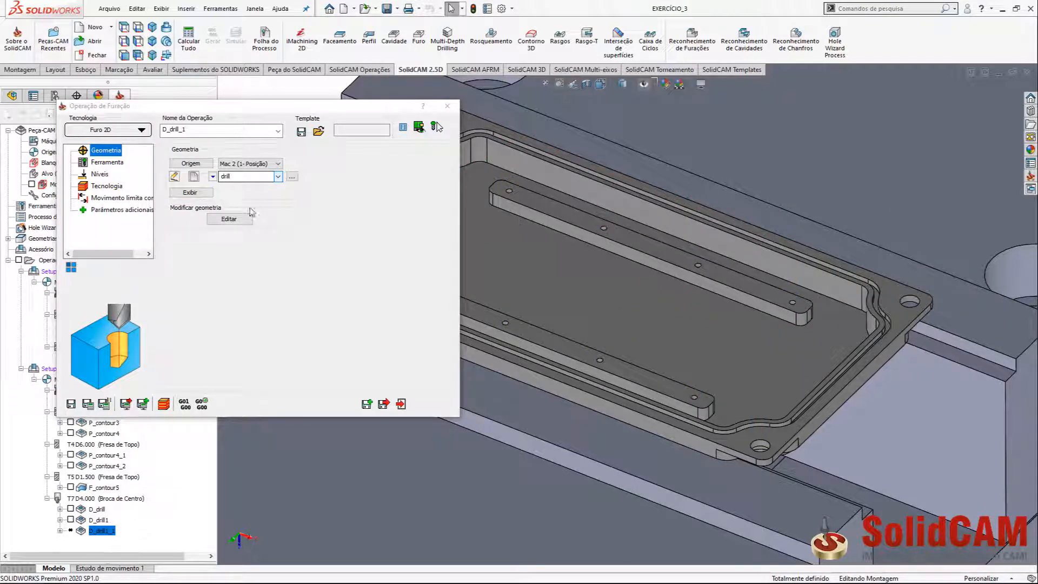
click(115, 163)
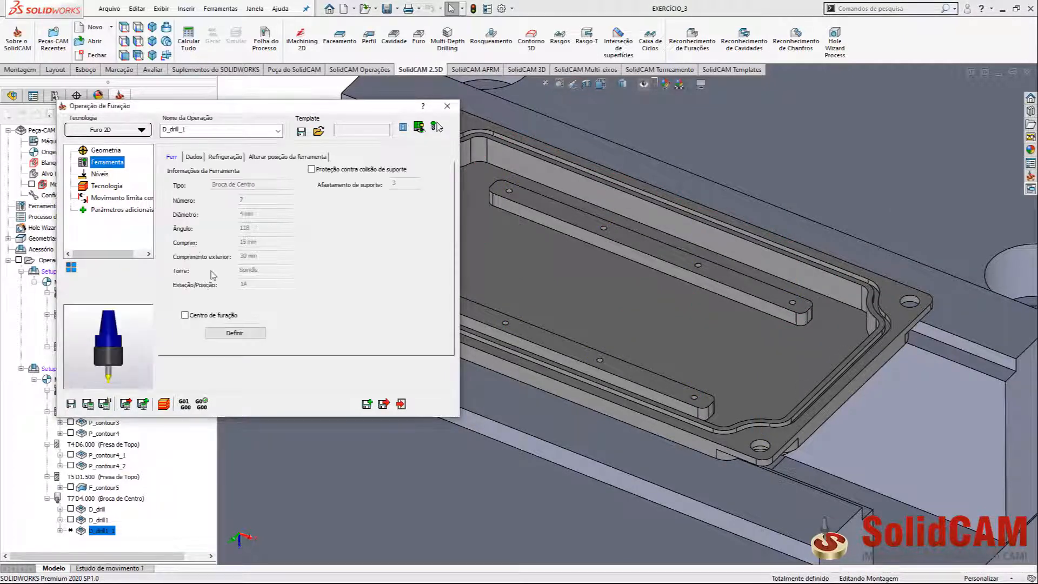
click(250, 335)
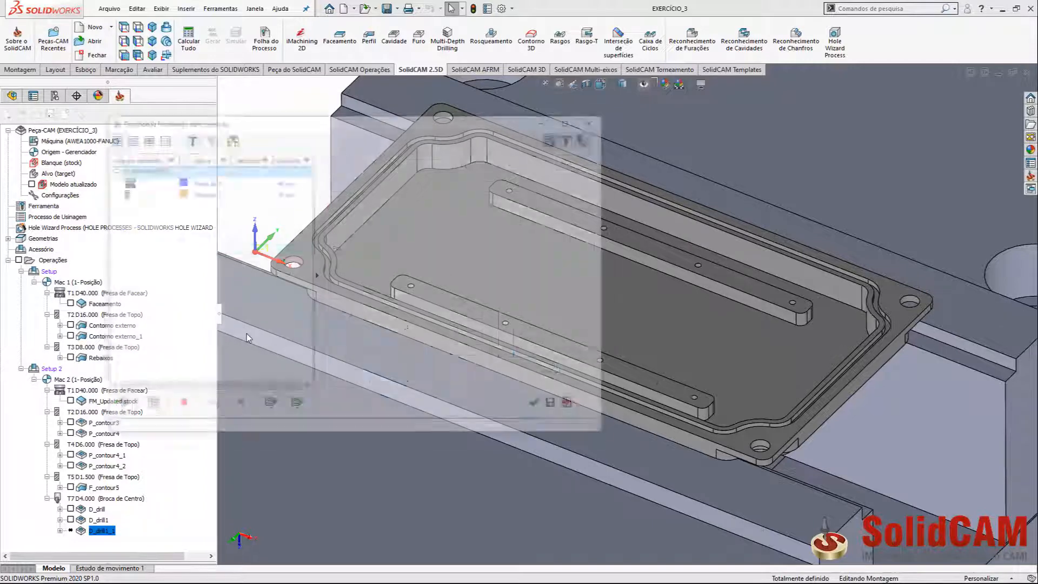
click(264, 239)
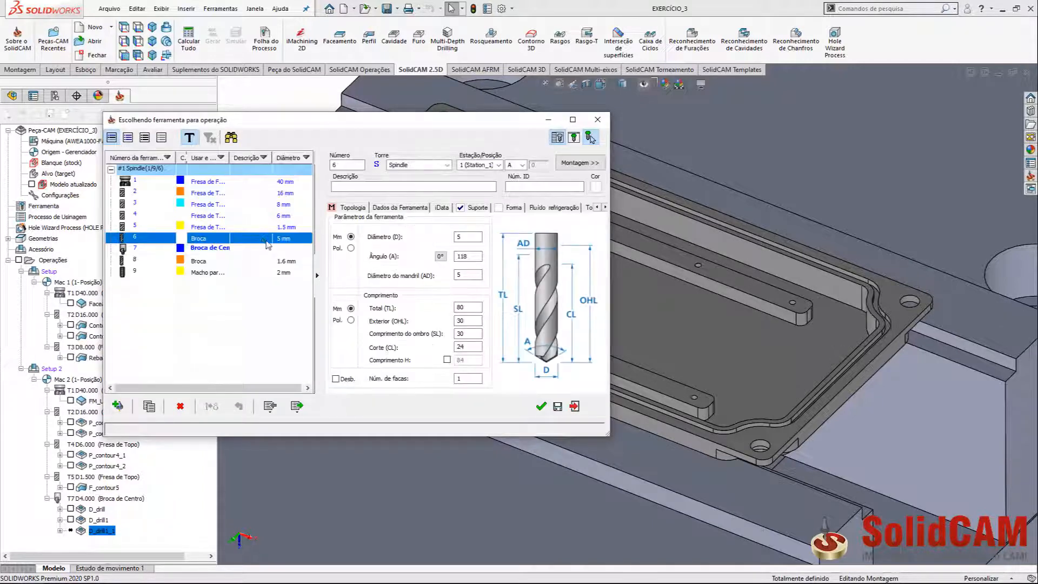
click(541, 406)
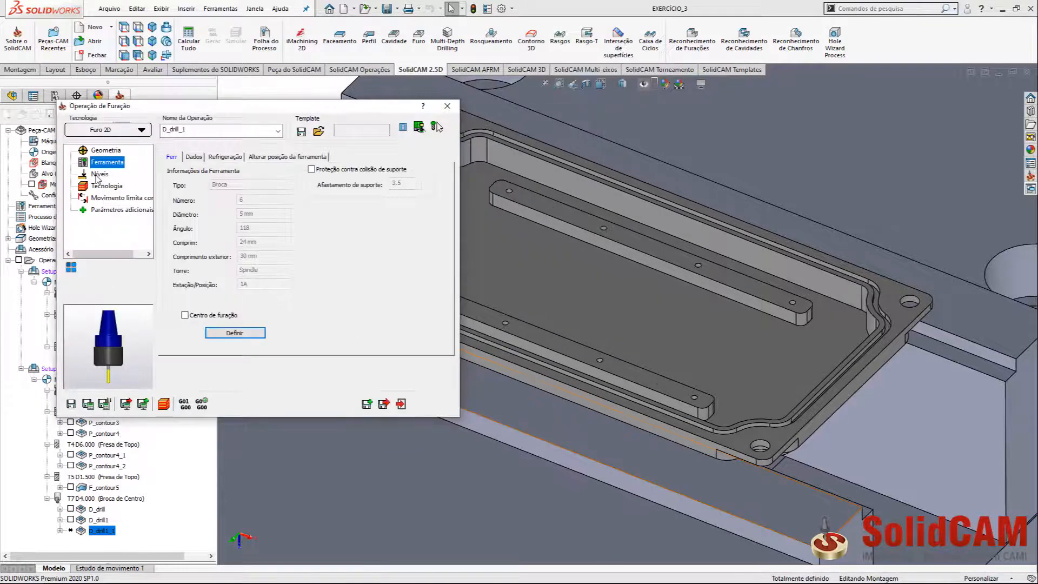
Step: Pick the rim's top face as the corner-hole operation's upper level and a corner hole's lower edge as its depth
click(99, 173)
click(203, 247)
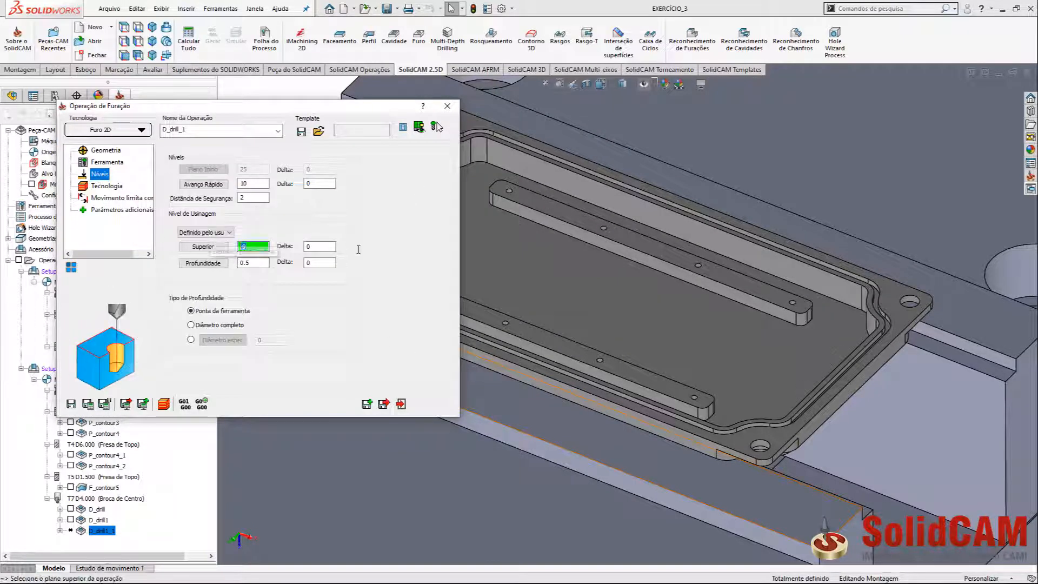
click(861, 279)
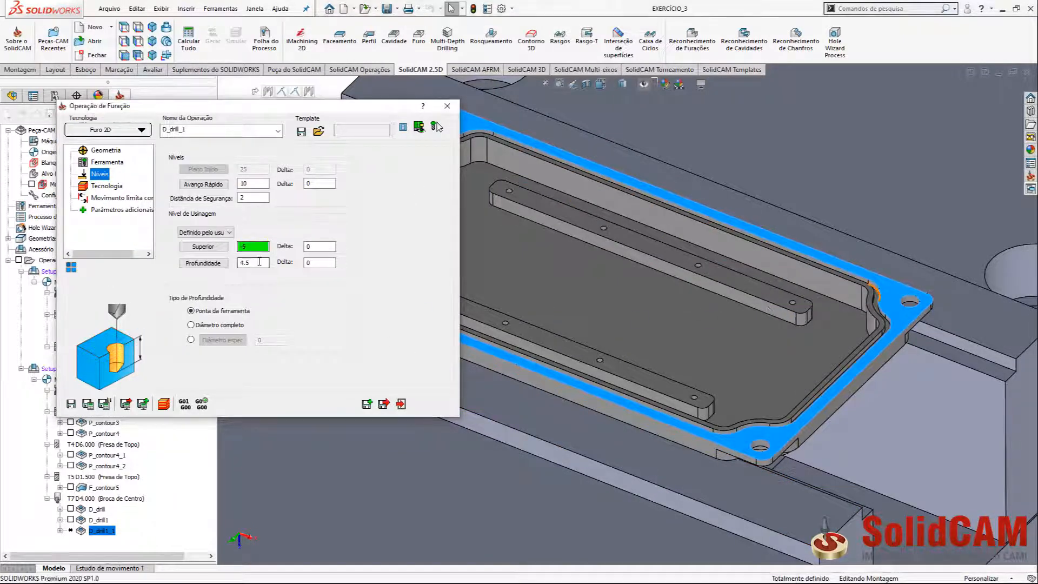
click(203, 263)
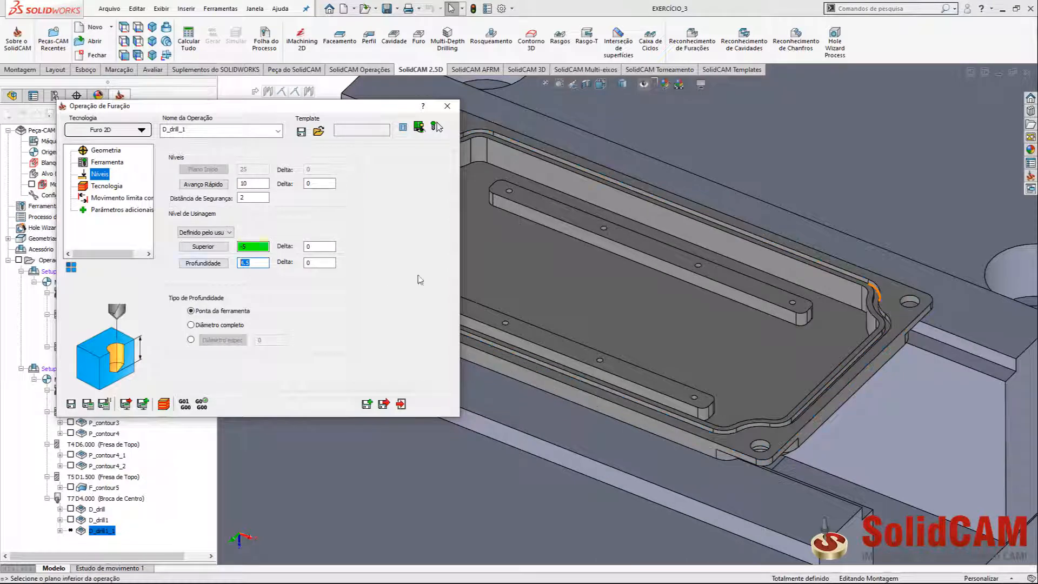
click(910, 306)
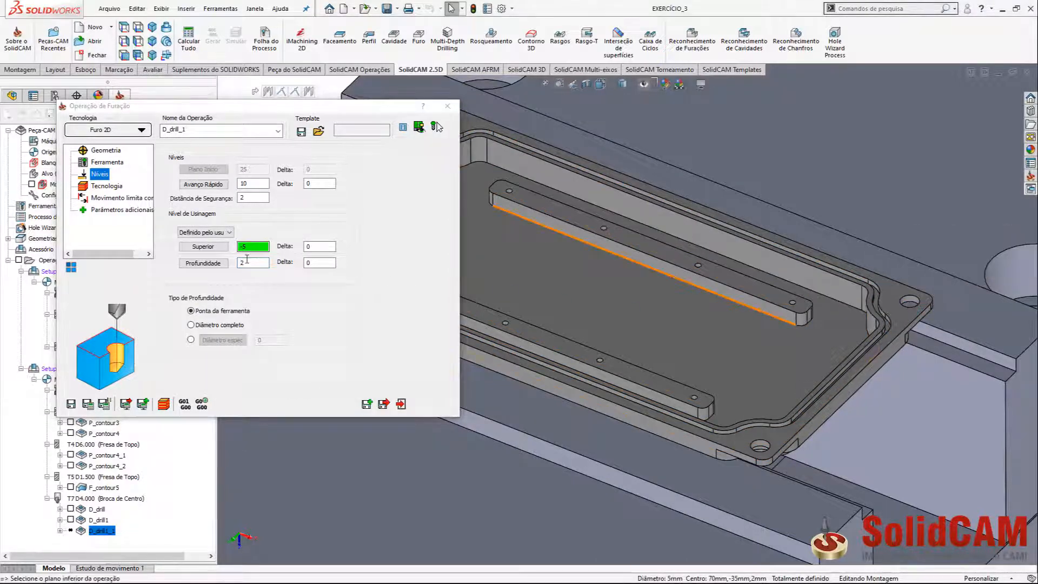
Step: Set the depth type to full diameter with a depth delta of -1, keep the Drilling cycle, then save and calculate
click(216, 326)
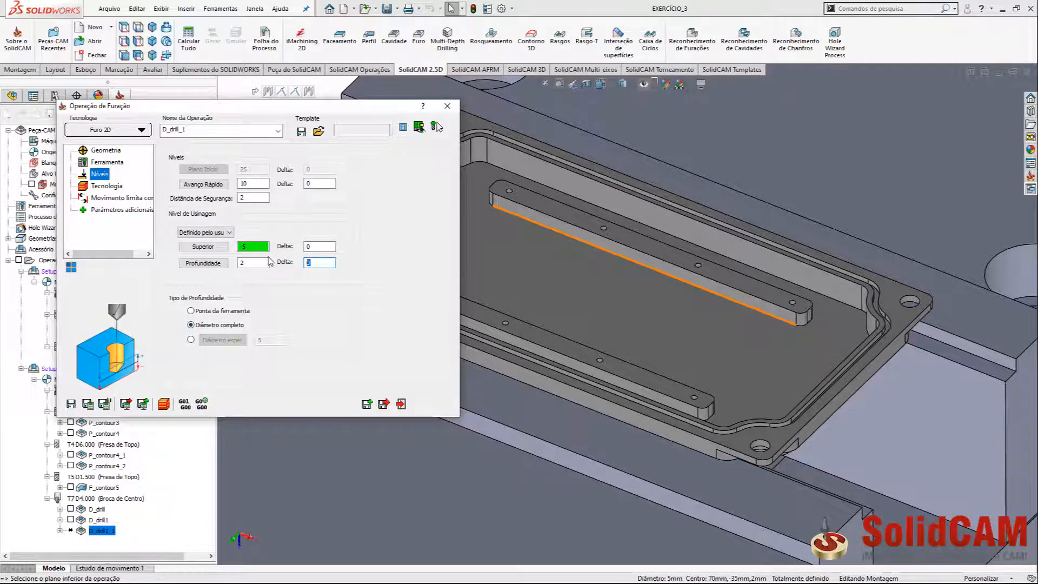
click(107, 185)
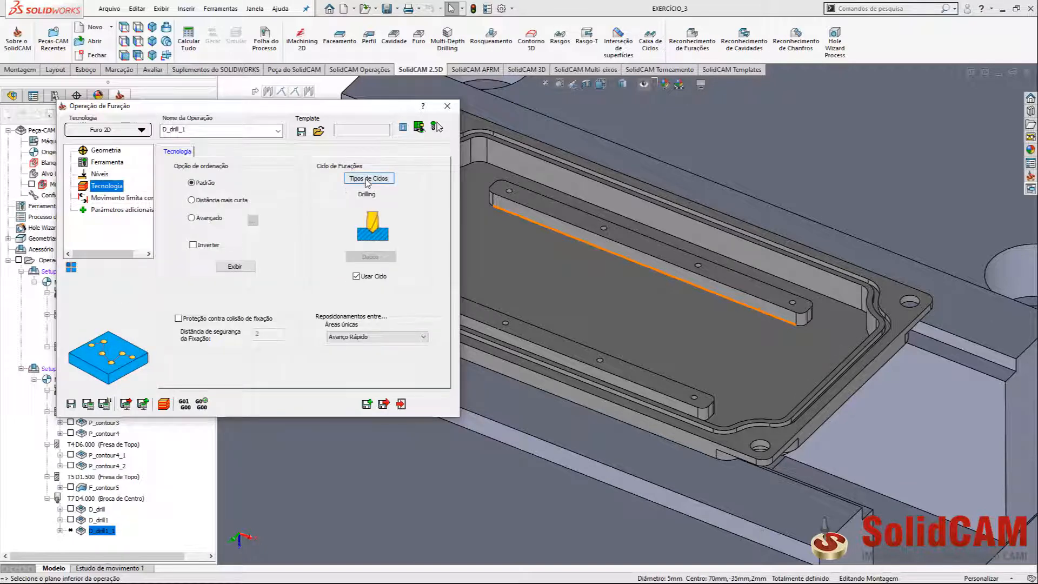
click(87, 404)
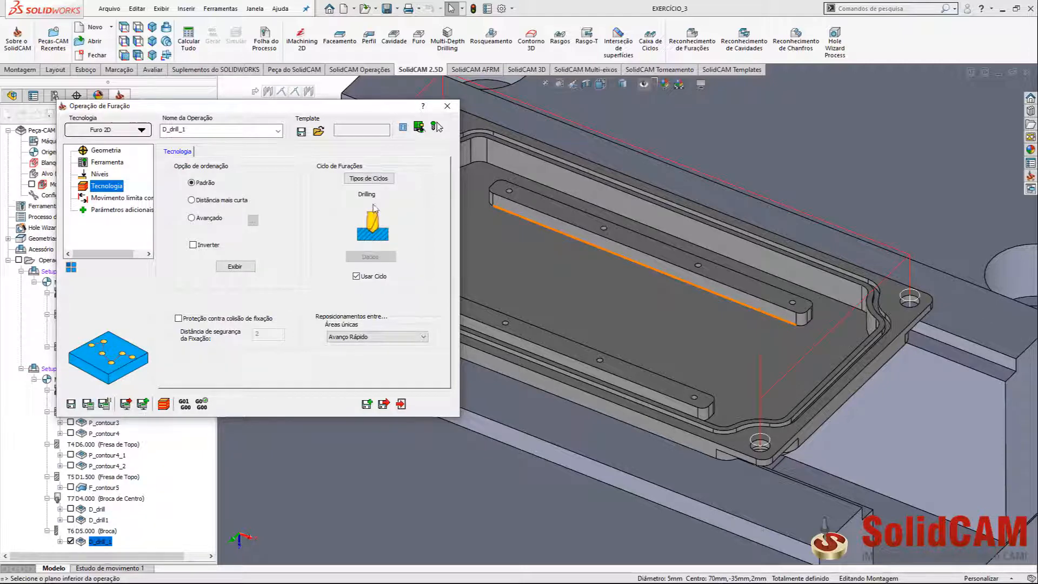
Step: Copy the corner-hole drilling operation, switch the copy's geometry to drill1 and display it to check the rib-hole positions
click(366, 404)
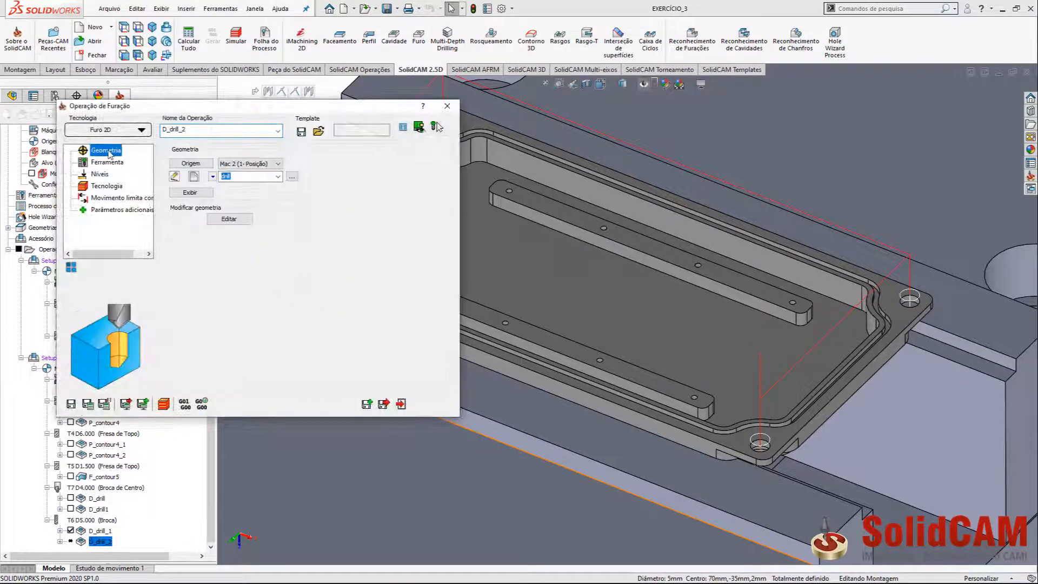
click(277, 176)
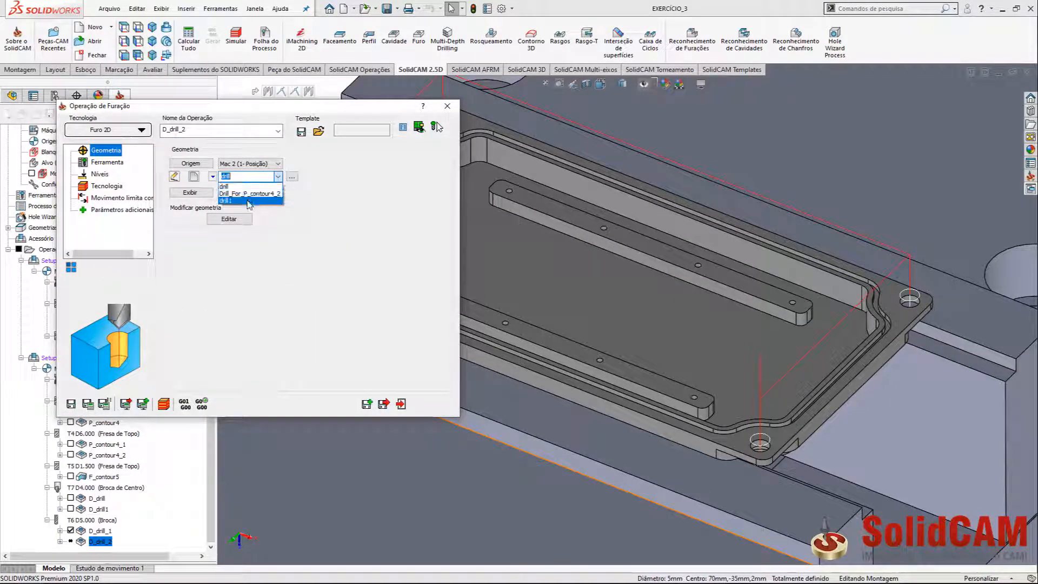
click(246, 196)
click(202, 196)
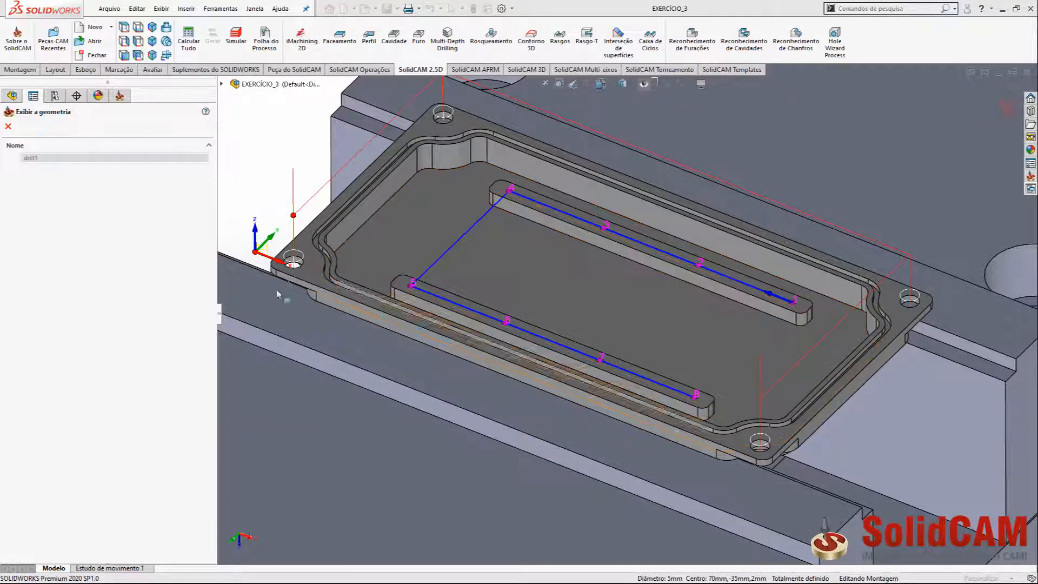
click(8, 127)
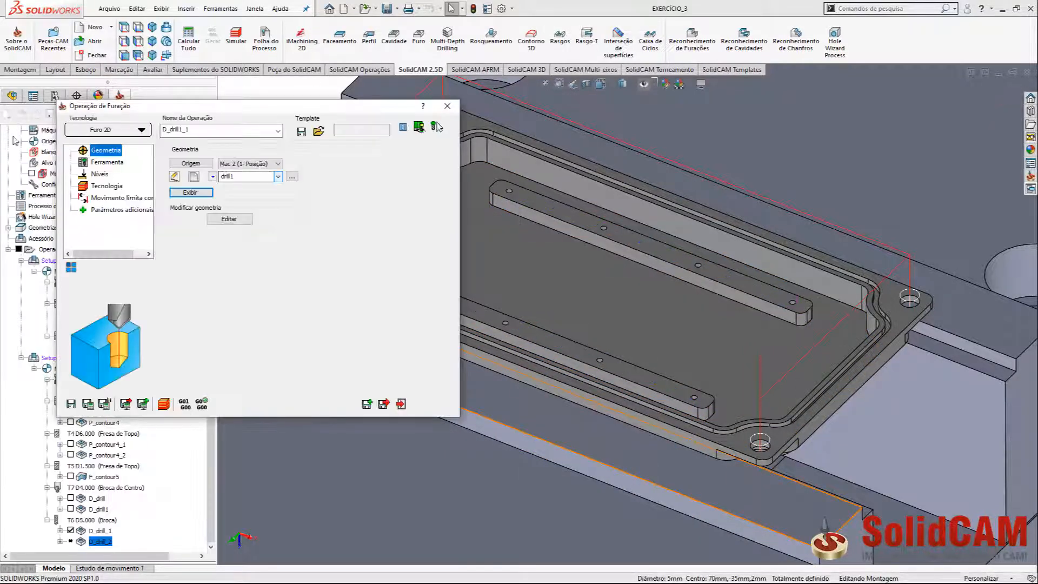
Step: Assign tool 8, the 1.6 mm drill (Broca), to the copied rib-hole operation
click(106, 163)
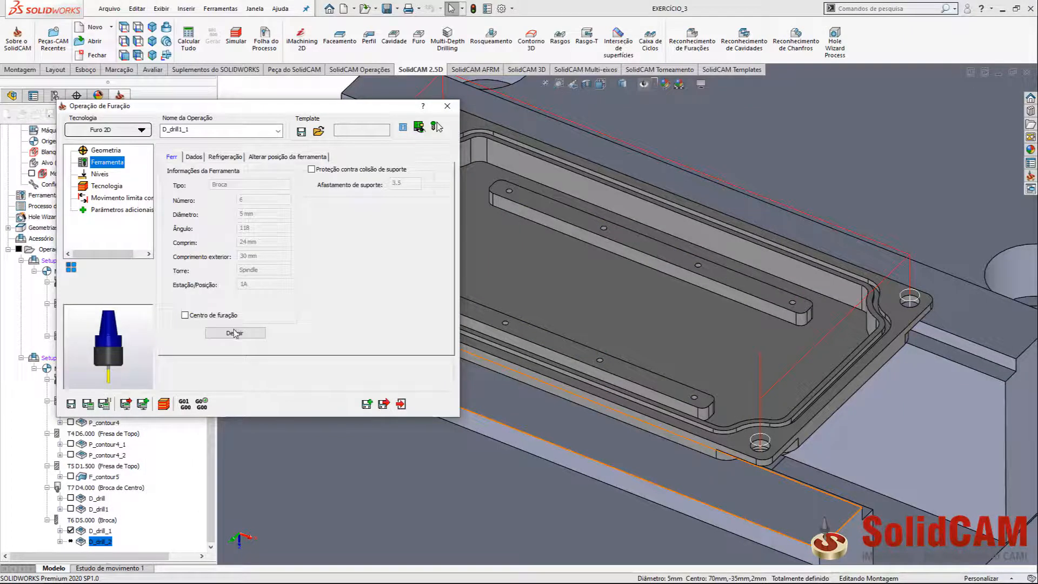
click(233, 331)
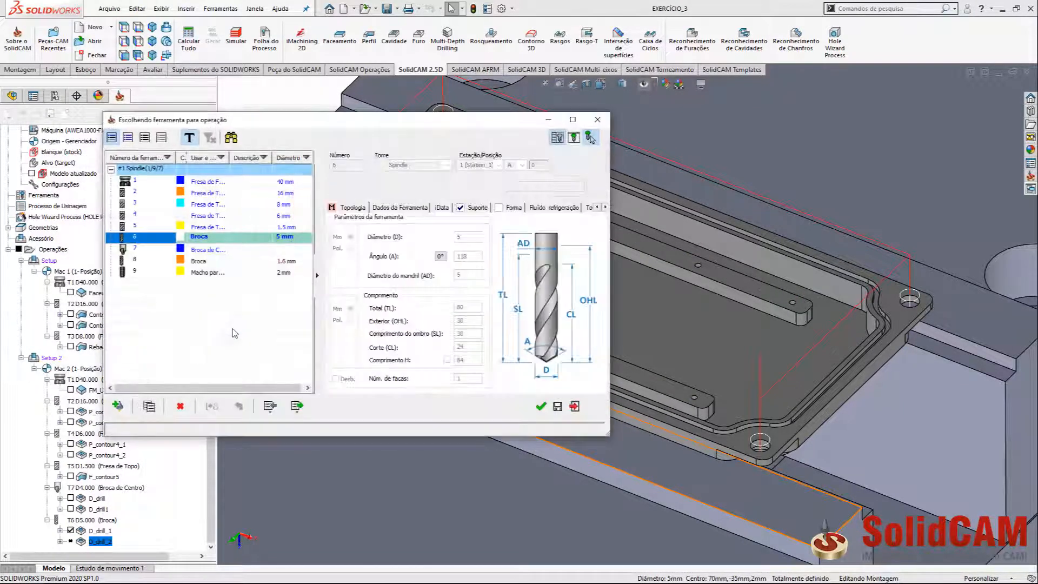
click(256, 264)
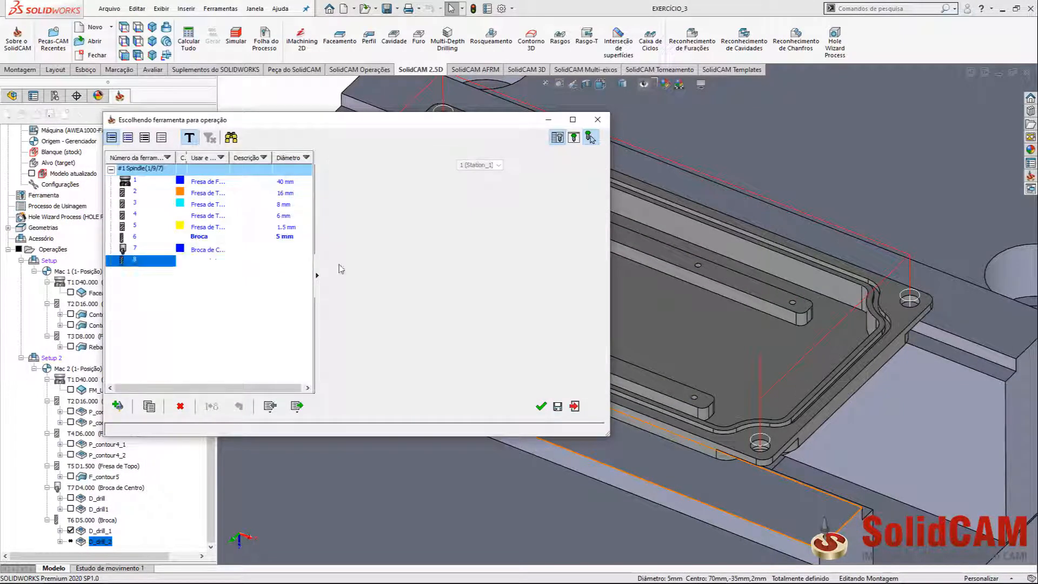
click(542, 407)
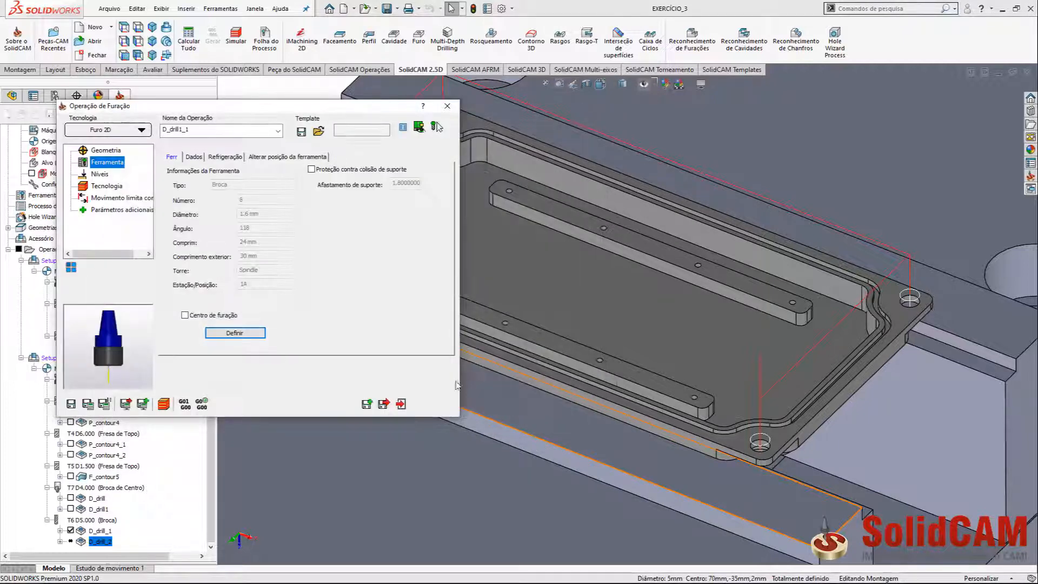
Step: Pick a rib's top face as the upper level and the conical tip of a rib hole as the drilling depth
click(100, 173)
click(203, 246)
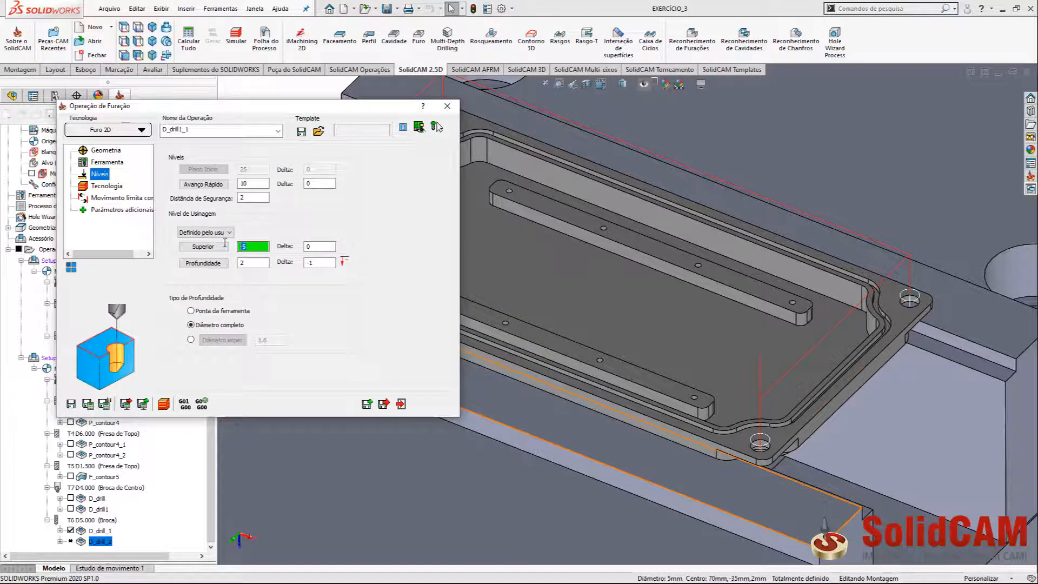
click(621, 240)
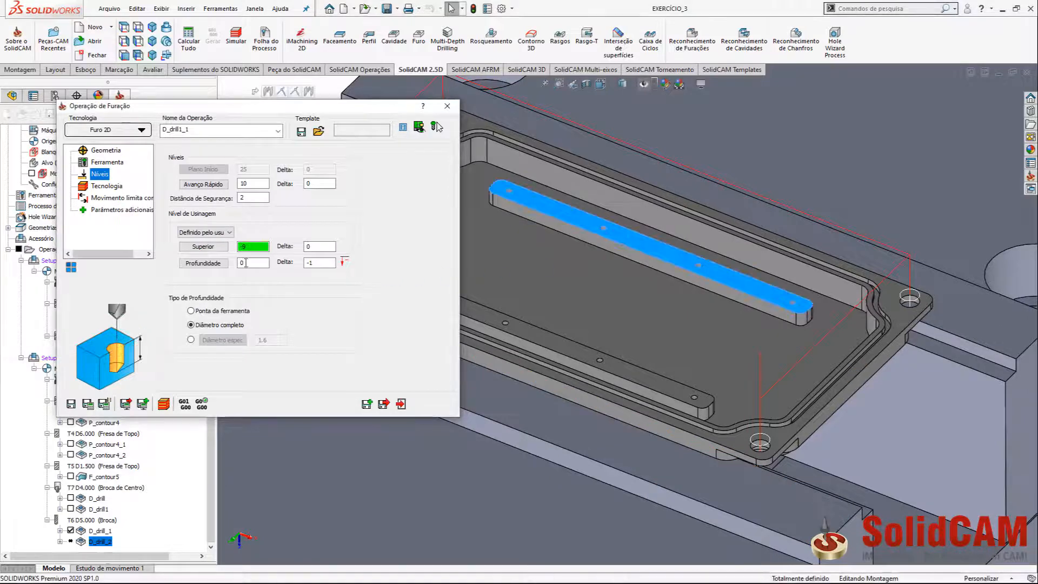
click(203, 263)
scroll(714, 290, up, 6)
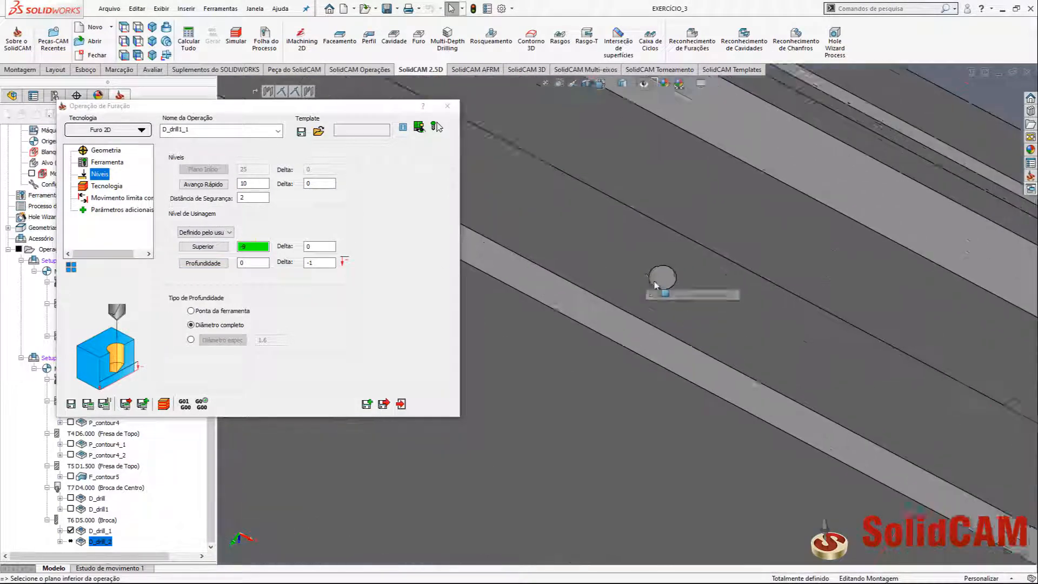
scroll(656, 285, up, 5)
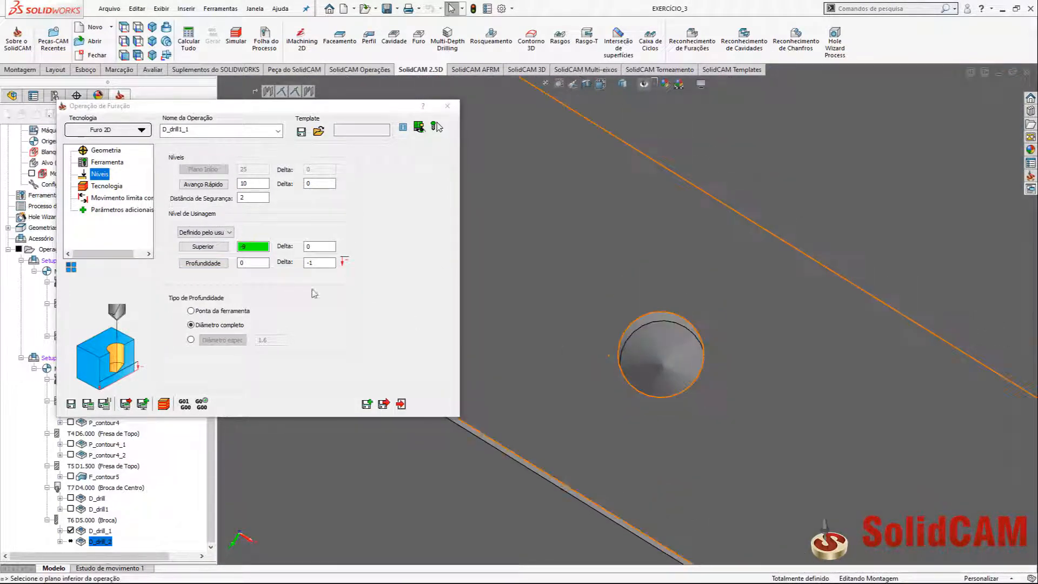
click(218, 266)
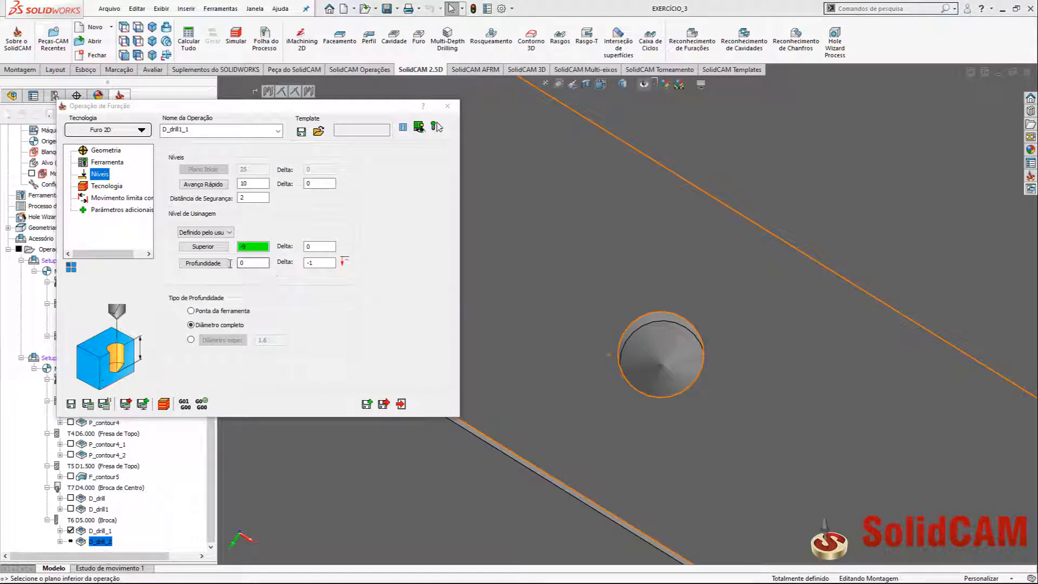
click(663, 366)
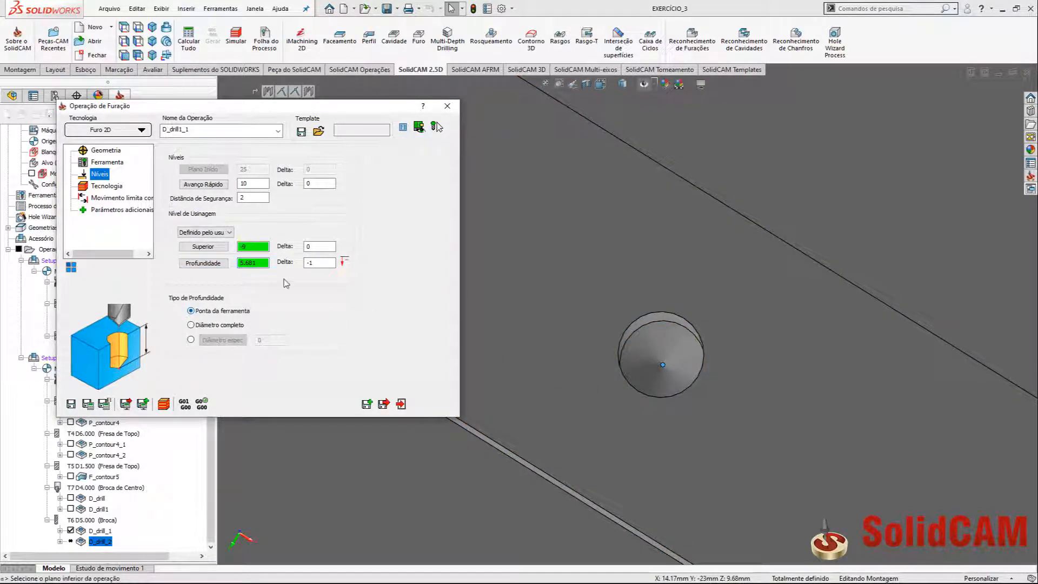
Step: Set the depth delta to 0, save and calculate the rib-hole drilling, check its toolpath and close the operation
drag(310, 264, 297, 264)
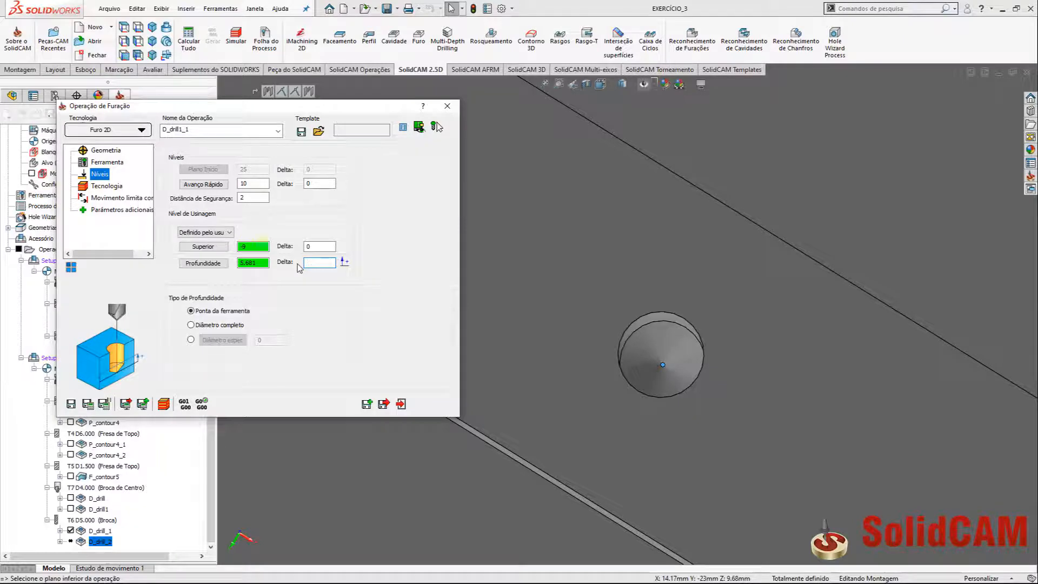
click(88, 405)
scroll(589, 345, up, 10)
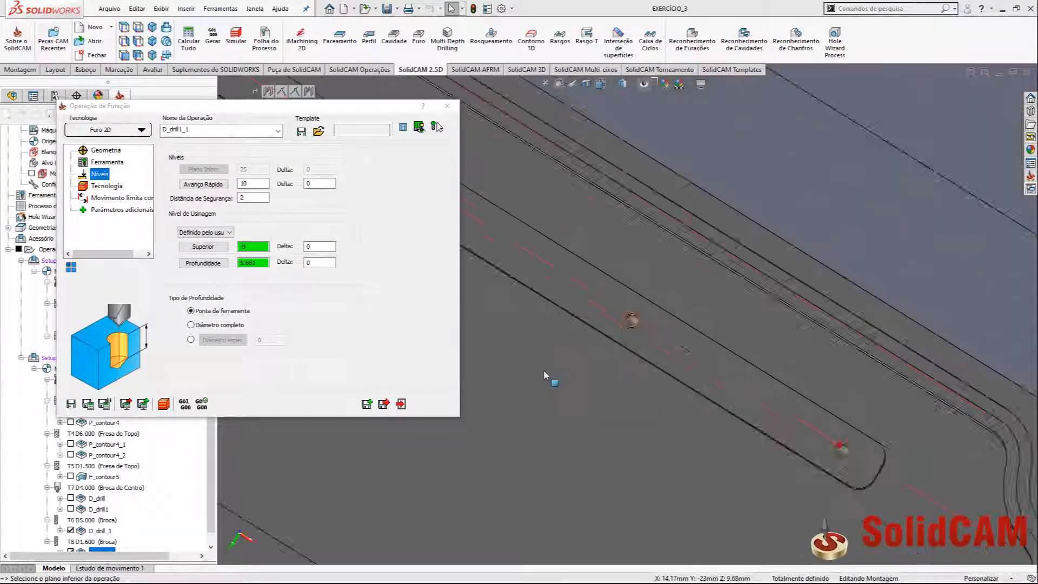
middle_drag(552, 340, 528, 288)
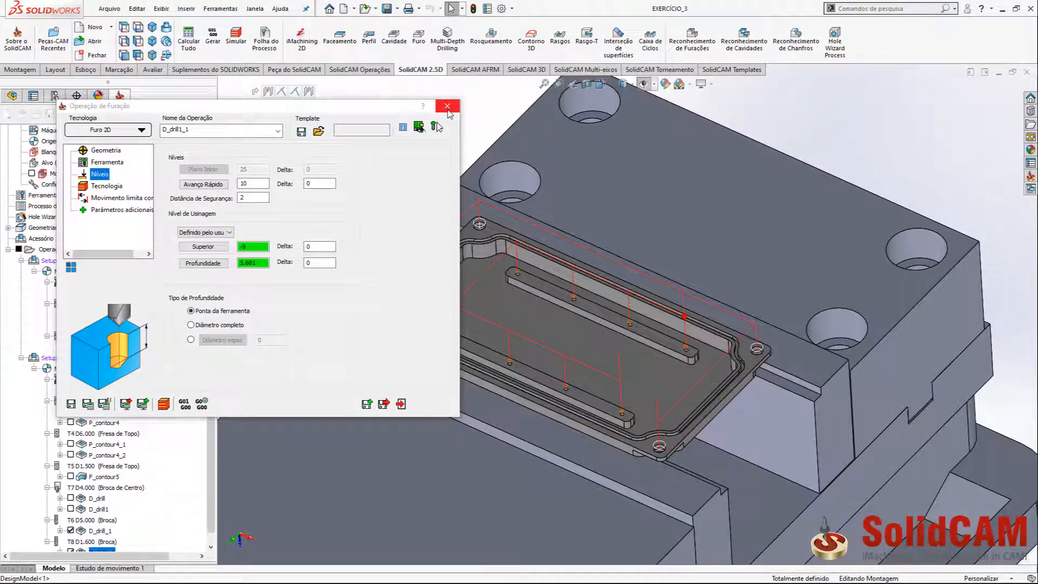
click(447, 108)
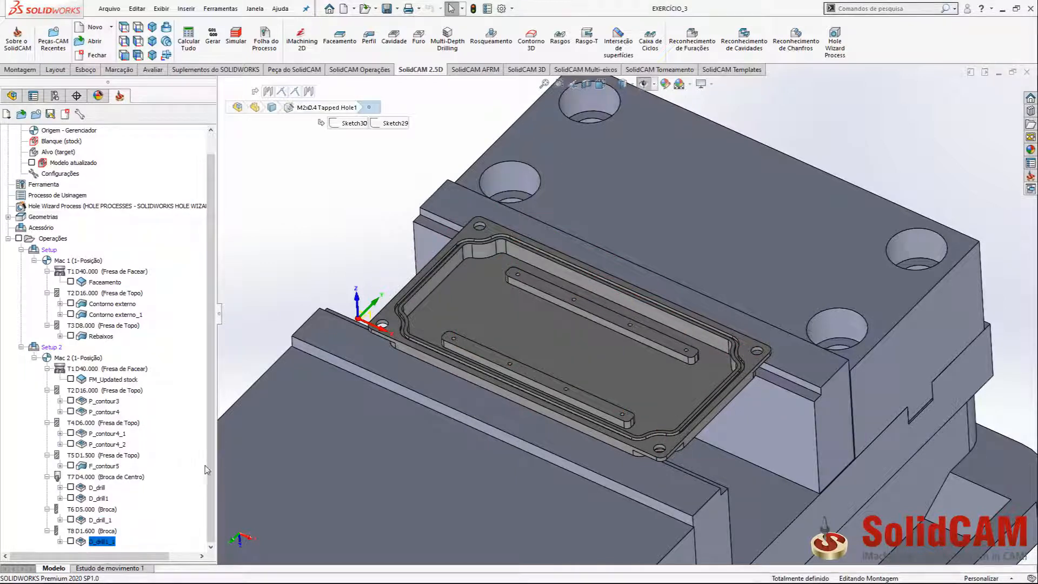
Step: Inspect the eight hole threads under the M2x0.4 tapped hole feature in the design model's feature tree
click(14, 95)
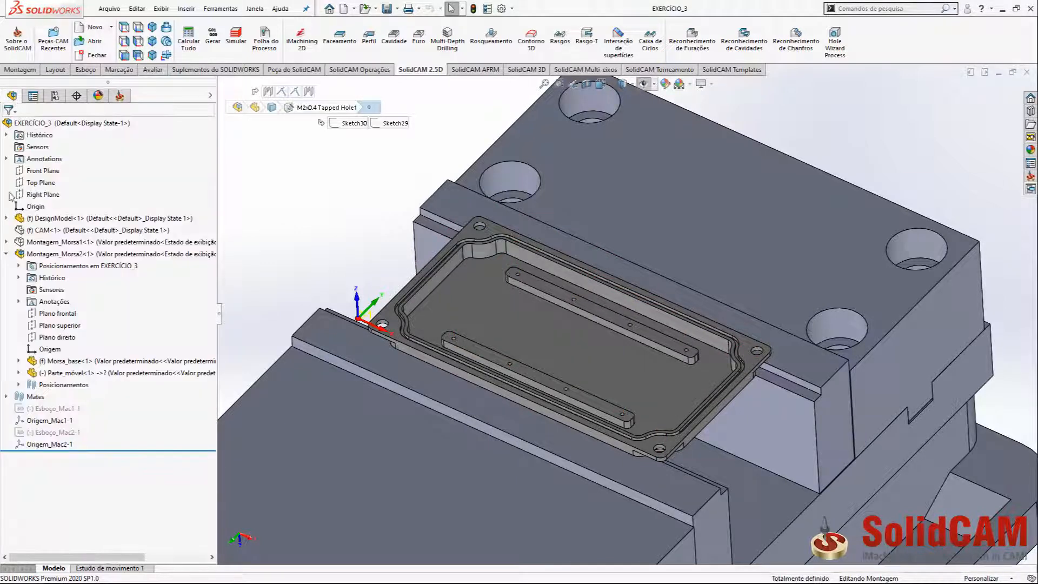
click(6, 218)
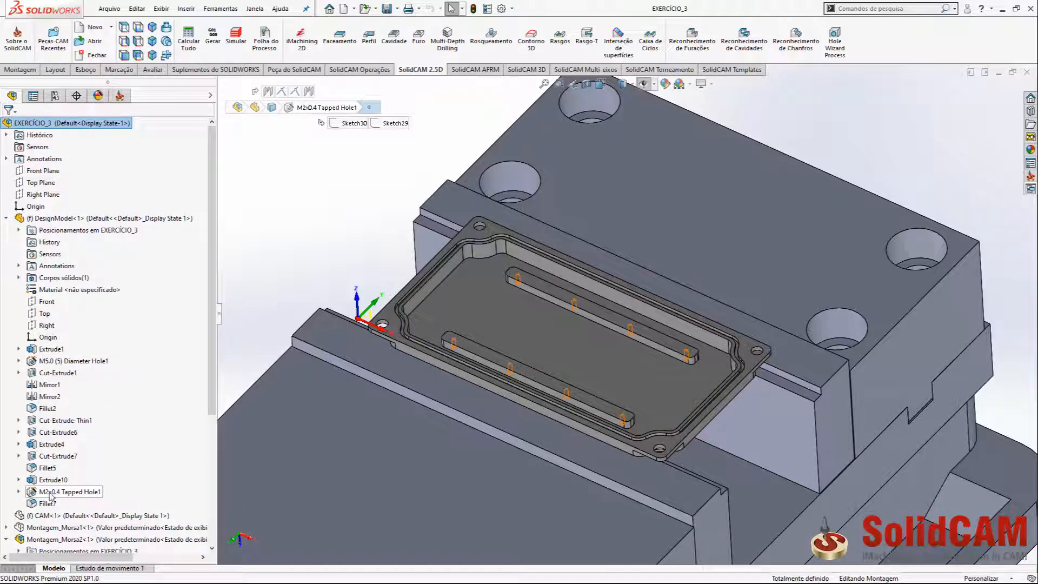
click(19, 492)
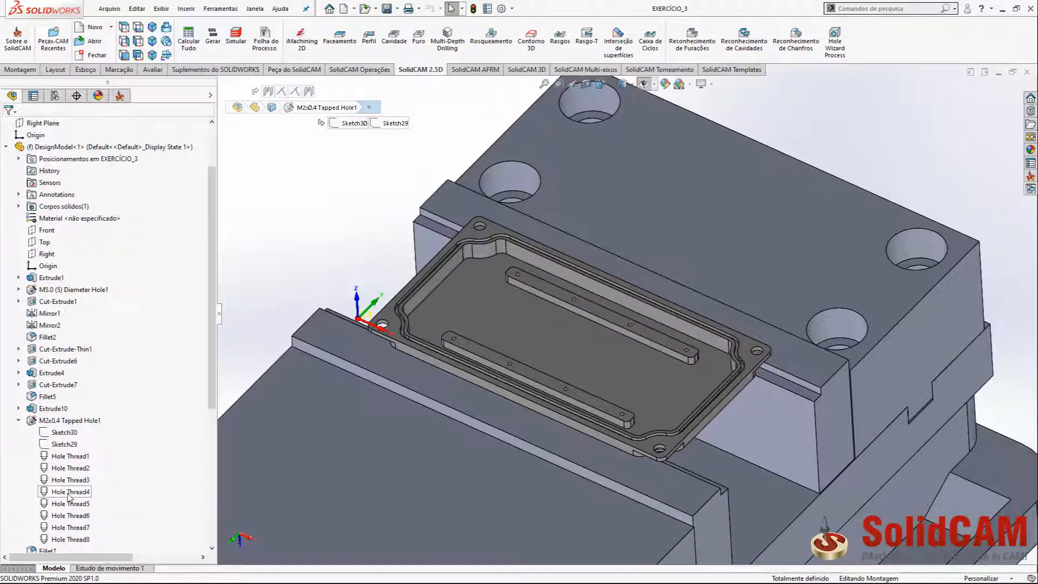
scroll(71, 421, down, 4)
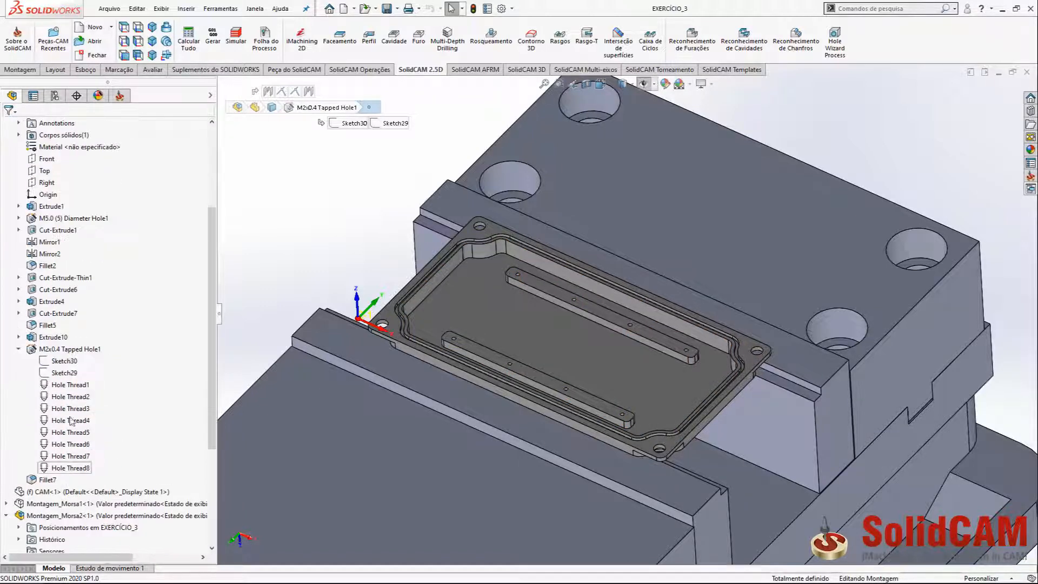
shift+click(74, 468)
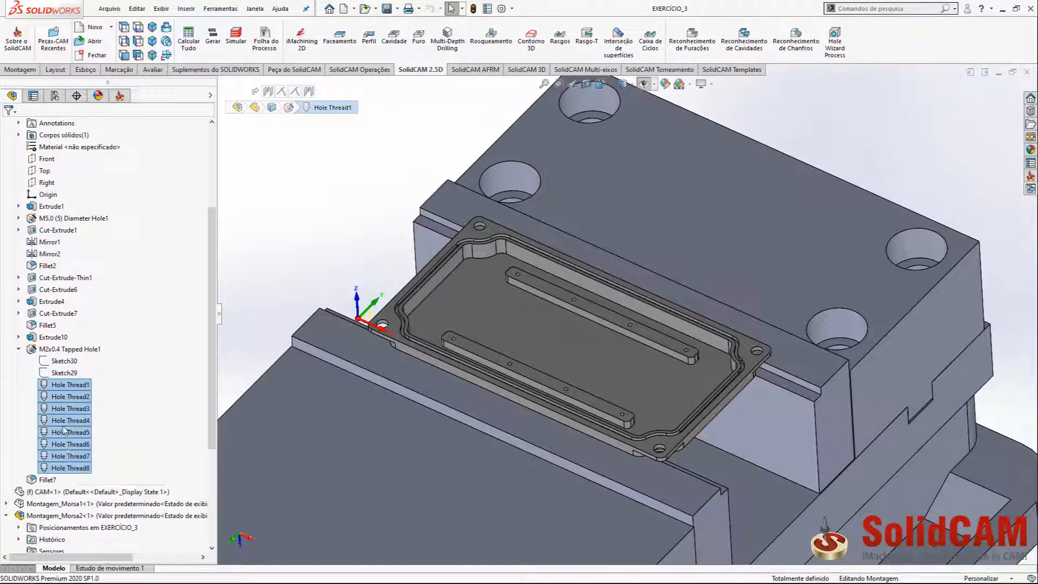
click(18, 349)
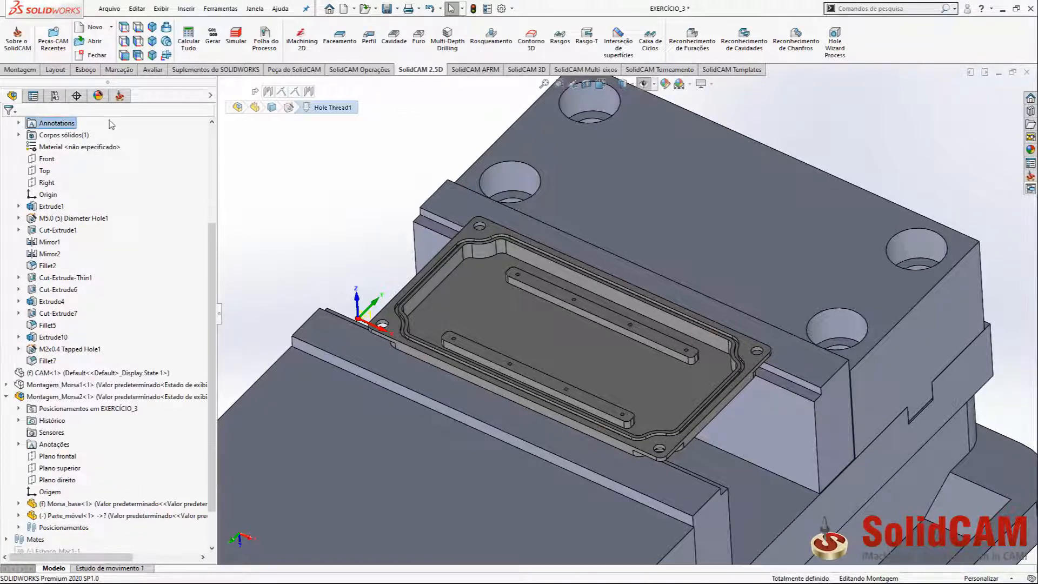
Step: Duplicate the 1.6 mm rib-hole drilling operation and check that the copy uses the drill1 geometry
click(120, 96)
scroll(488, 275, down, 8)
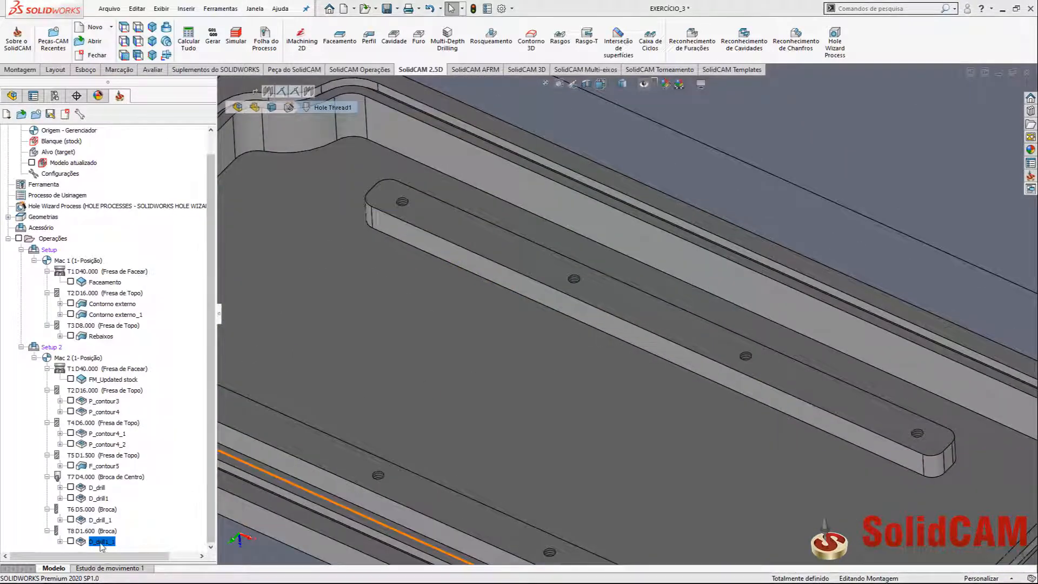
key(ctrl+v)
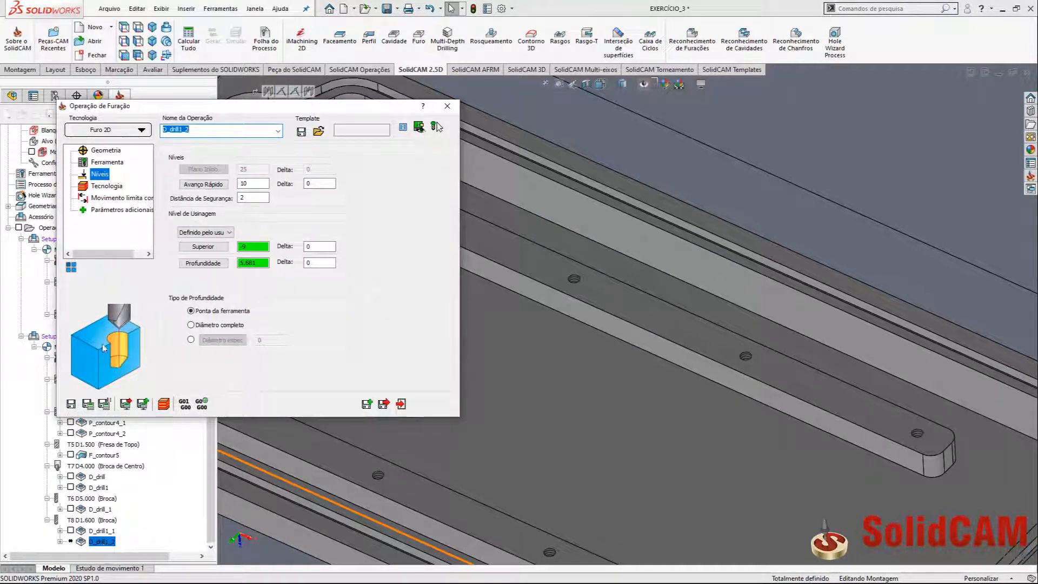
click(103, 150)
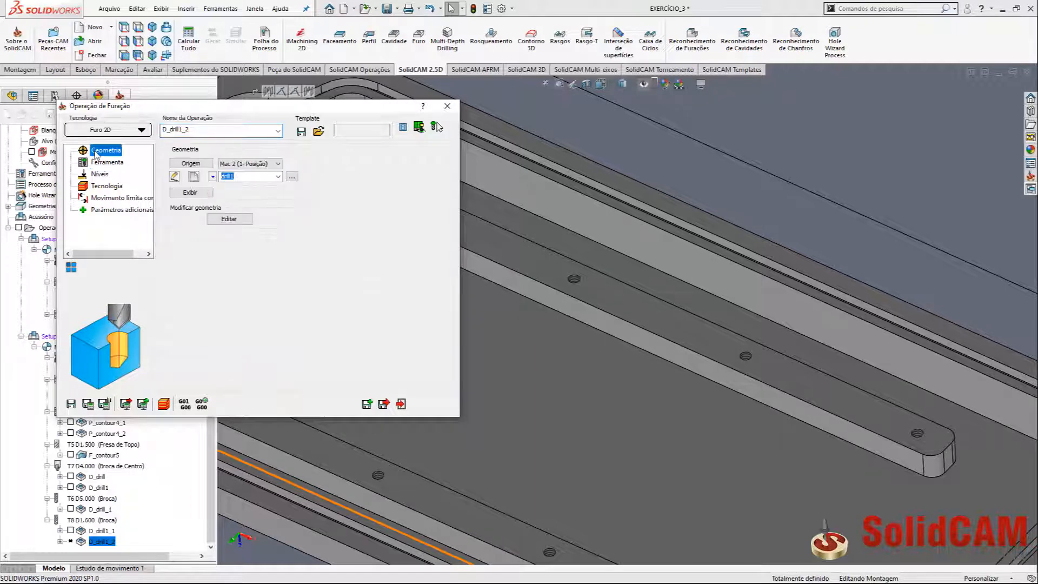
Step: Assign tool 9, the 2 mm tap (Macho) with 0.4 pitch, to the copied operation and set its spindle speed to 200 rpm
click(103, 162)
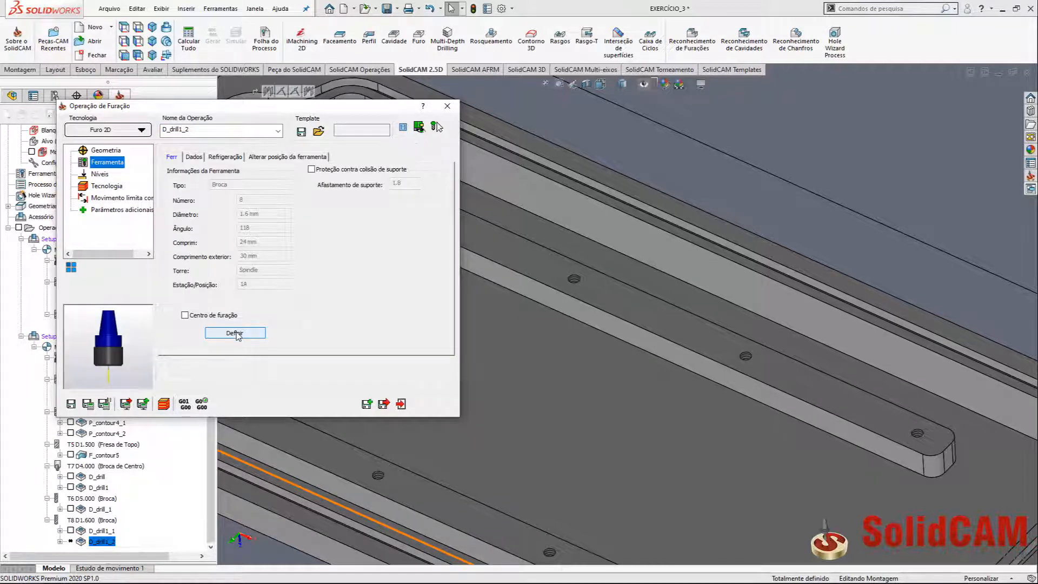
click(235, 333)
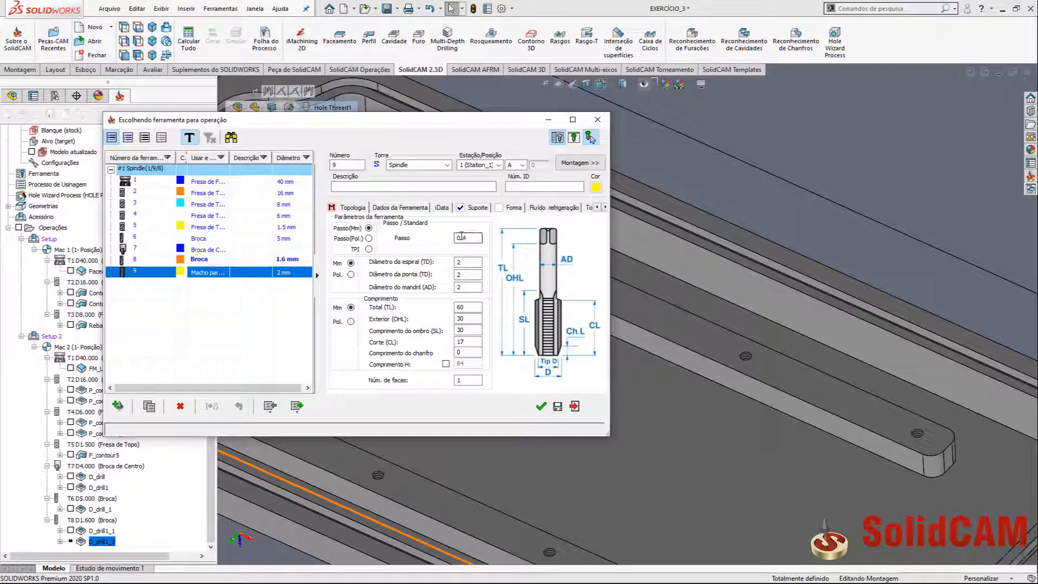
click(541, 407)
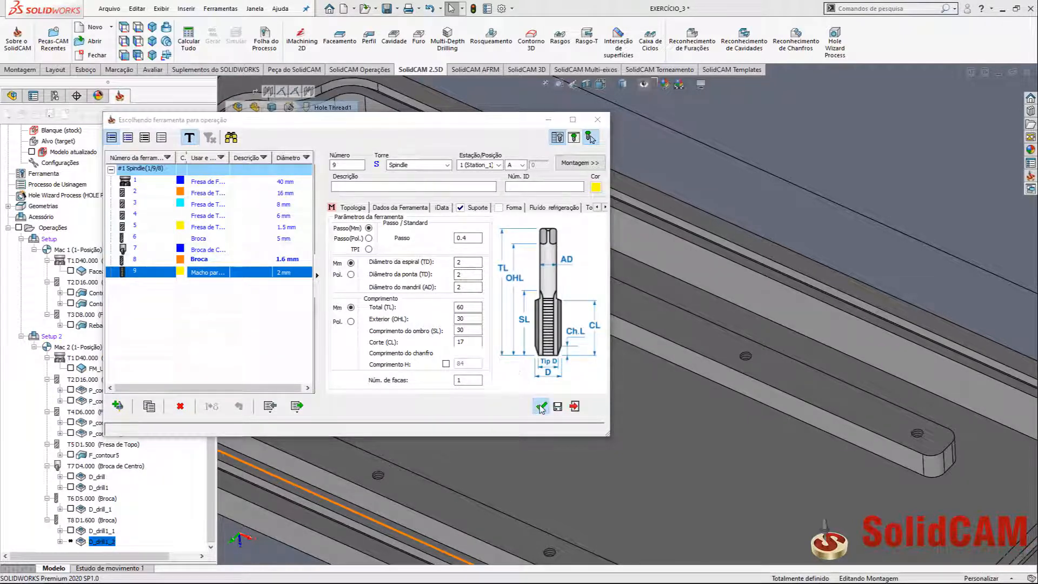
click(192, 158)
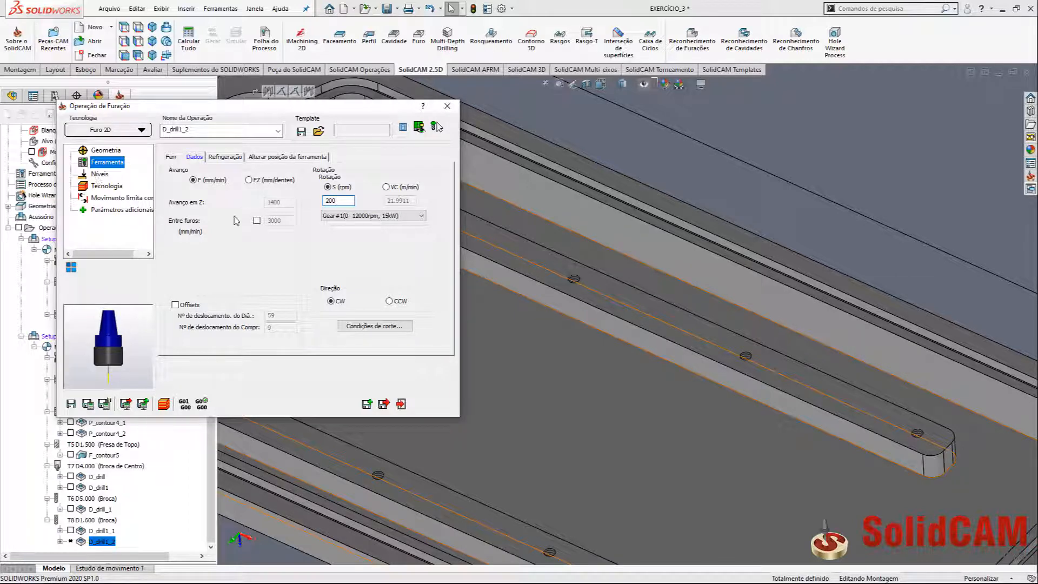
Step: Check the tapping operation's upper level on the rib's top face and its depth level
click(100, 174)
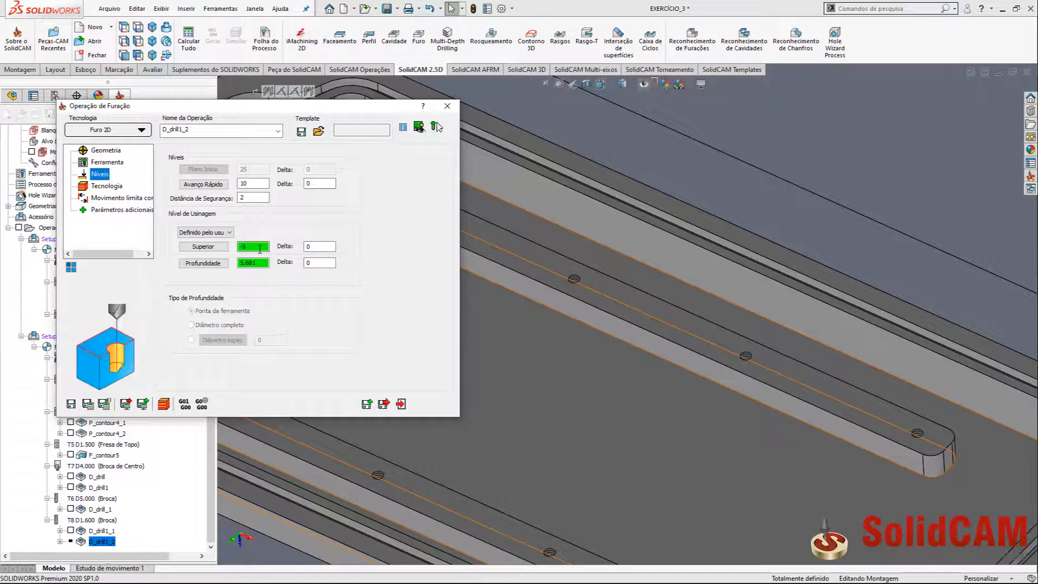
click(552, 273)
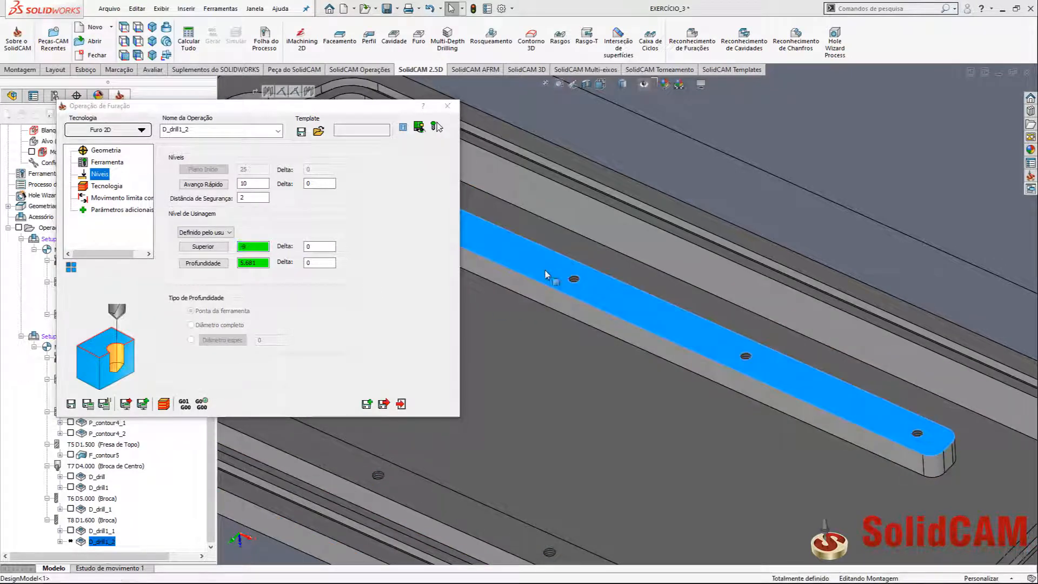
click(210, 262)
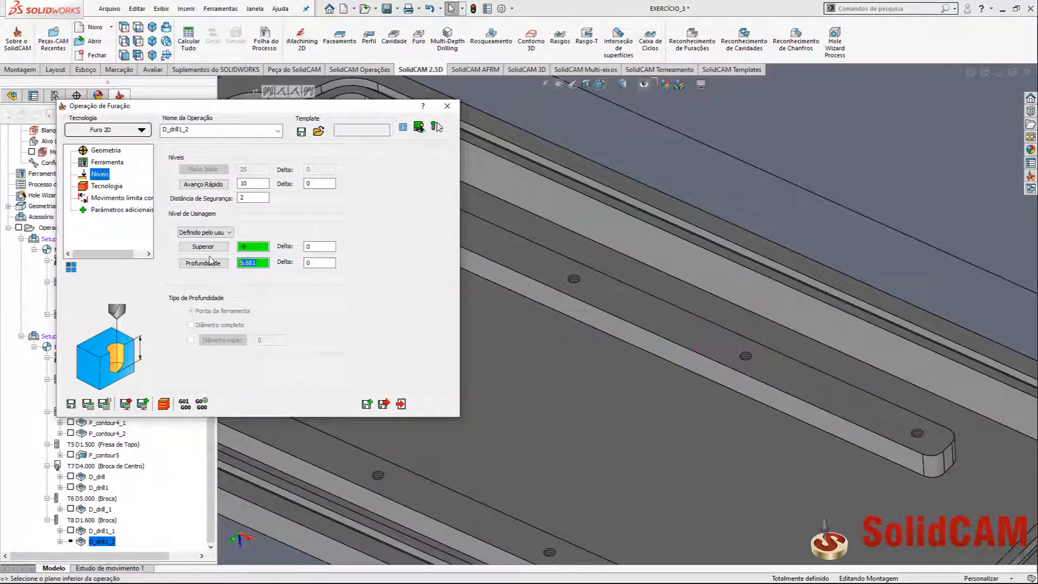
Step: Use the Tapping cycle, save and calculate the rib-hole threading, close the operation and review its toolpath
click(106, 186)
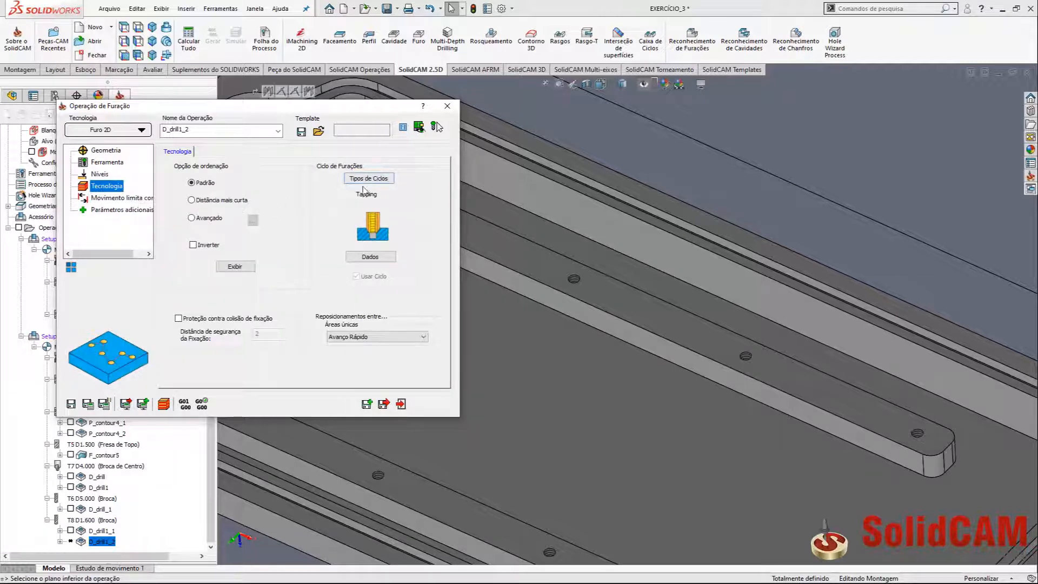
click(89, 403)
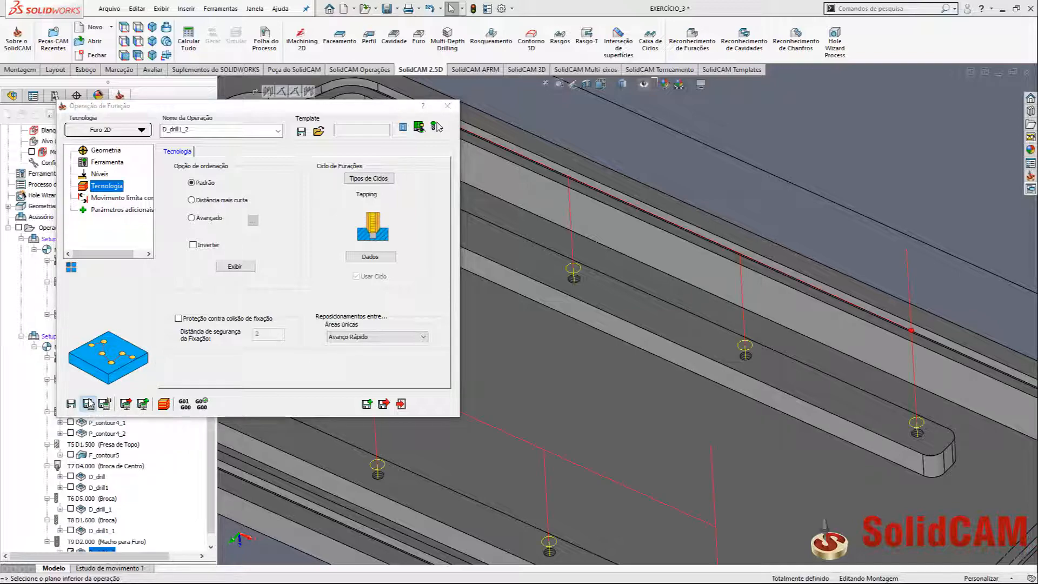
click(450, 107)
scroll(589, 360, up, 5)
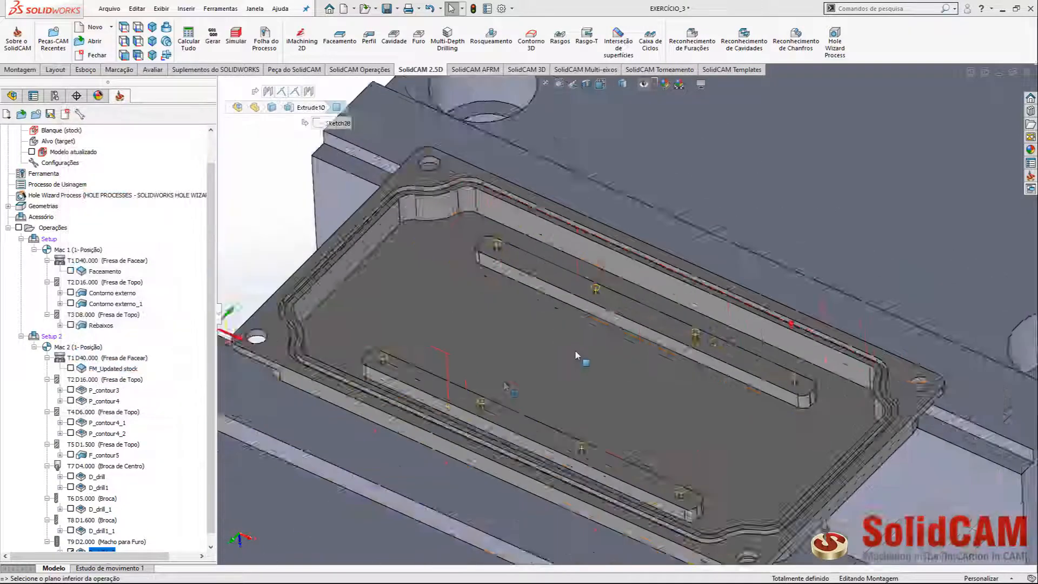
scroll(635, 370, up, 3)
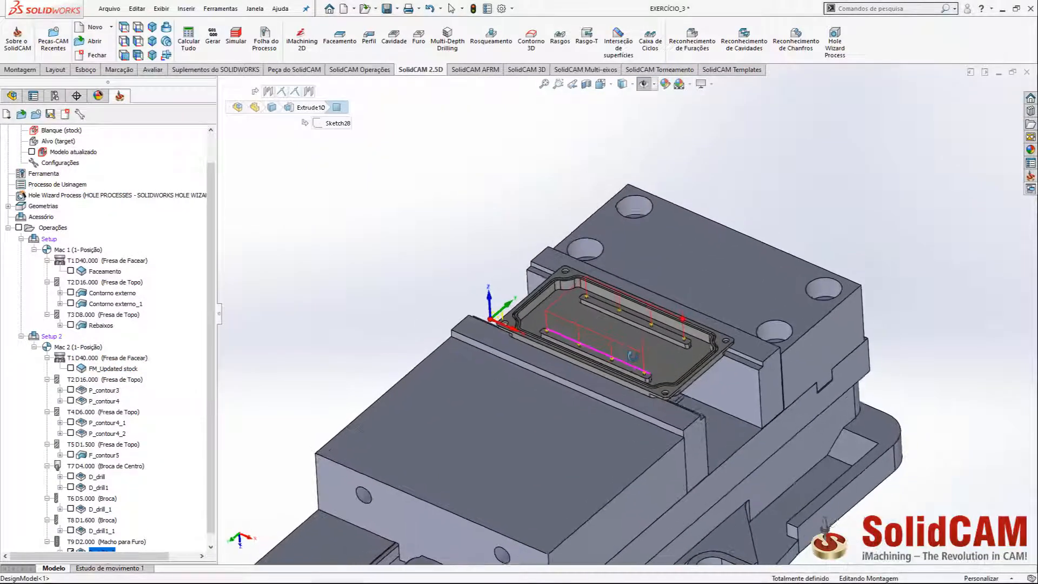
scroll(209, 487, down, 1)
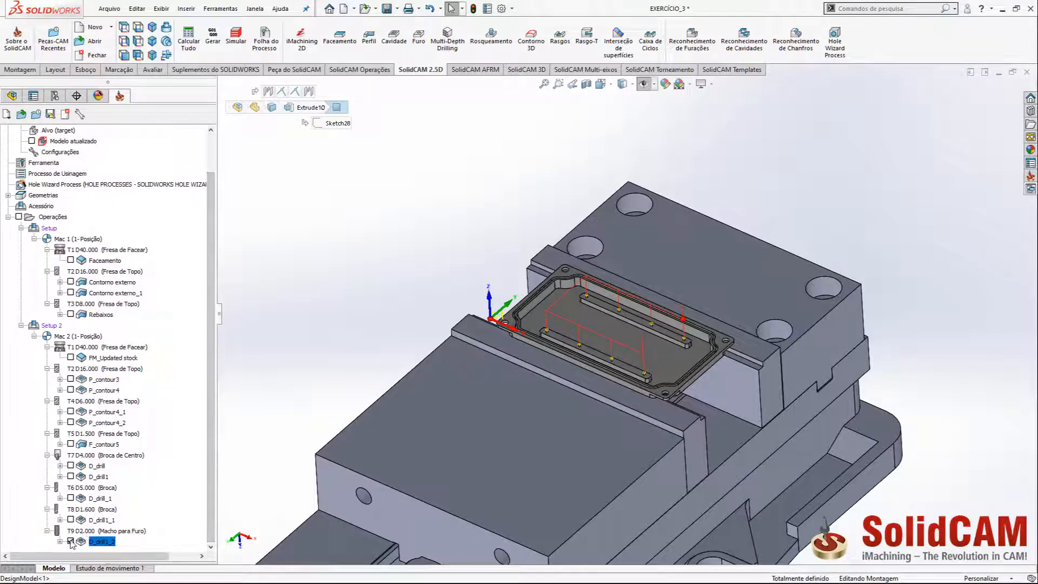
Step: Start a solid verification of all operations in both setups and orient the view to show the stock in the vise
shift+click(109, 358)
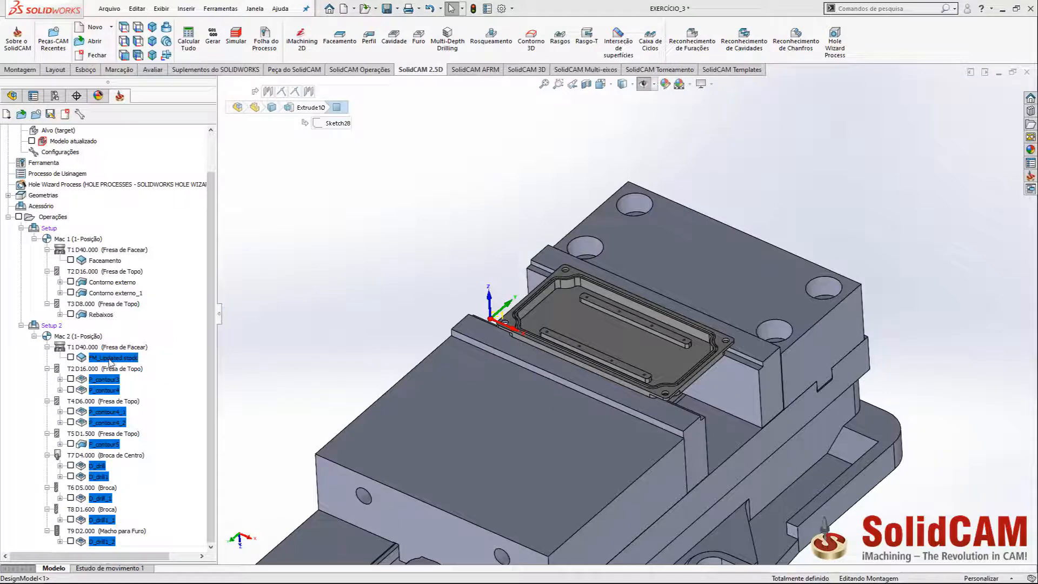
click(56, 218)
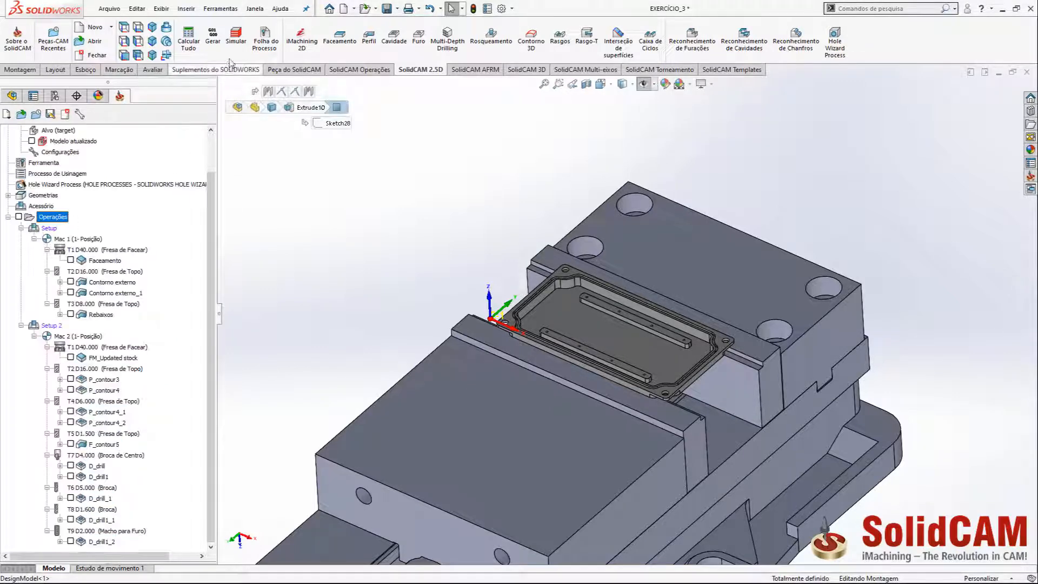
click(237, 42)
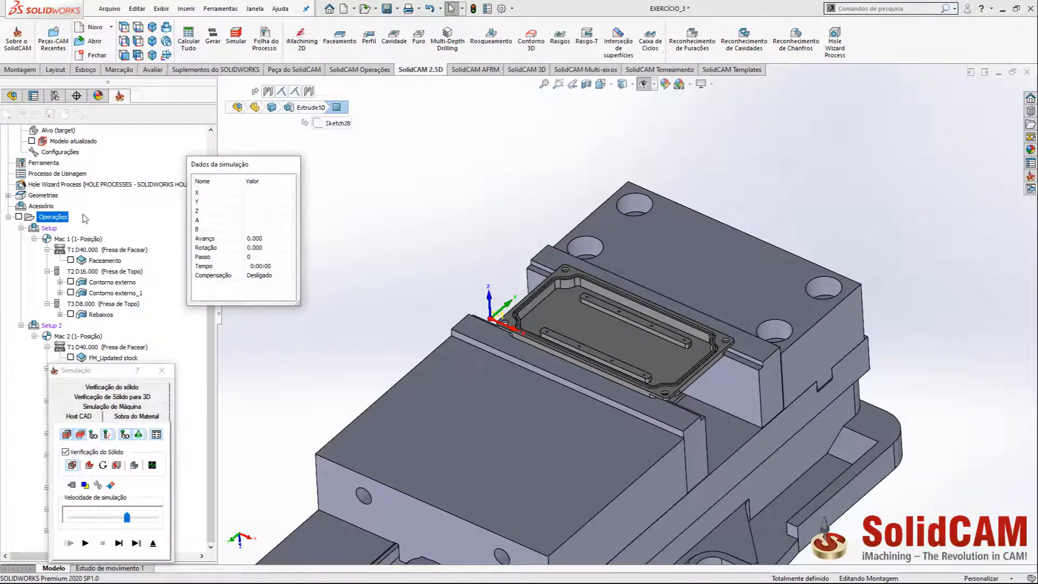
click(123, 388)
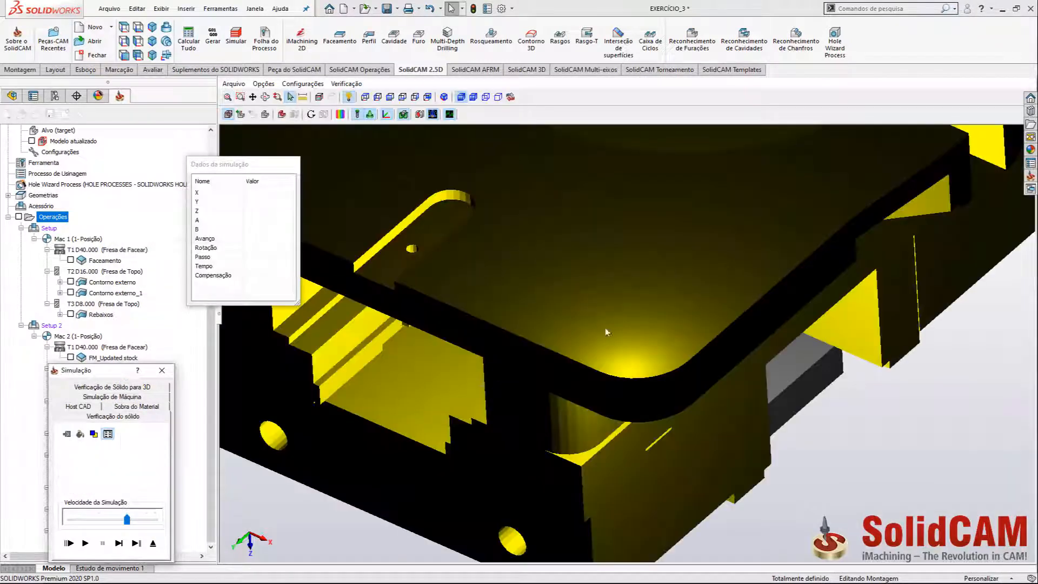
scroll(607, 332, down, 5)
middle_drag(649, 354, 653, 268)
scroll(652, 273, up, 5)
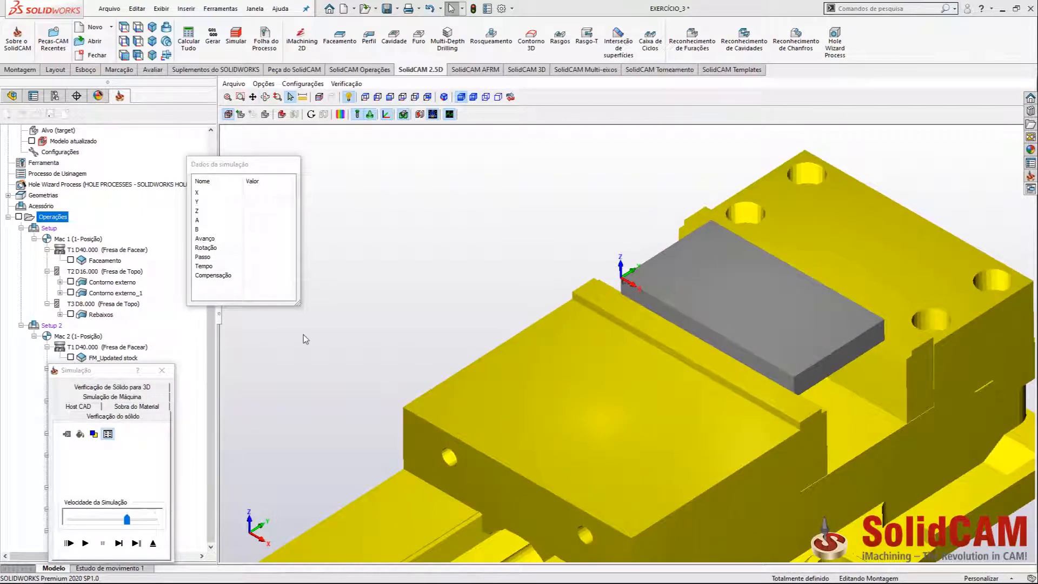
Step: Make the simulation stop at every tool change (Troca de ferramenta), adjust its speed and simulate the first facing
click(66, 434)
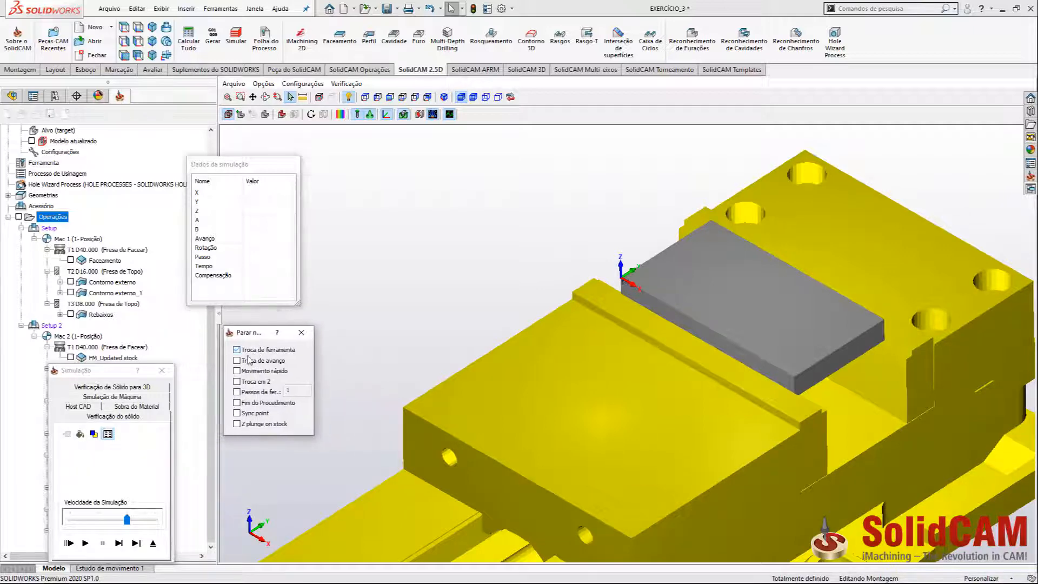
click(95, 520)
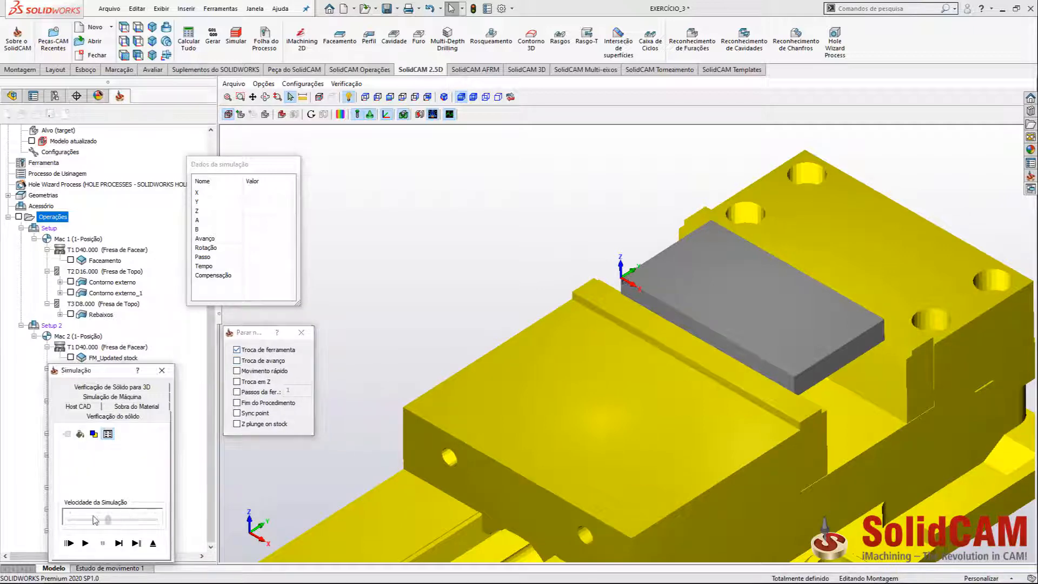
click(85, 544)
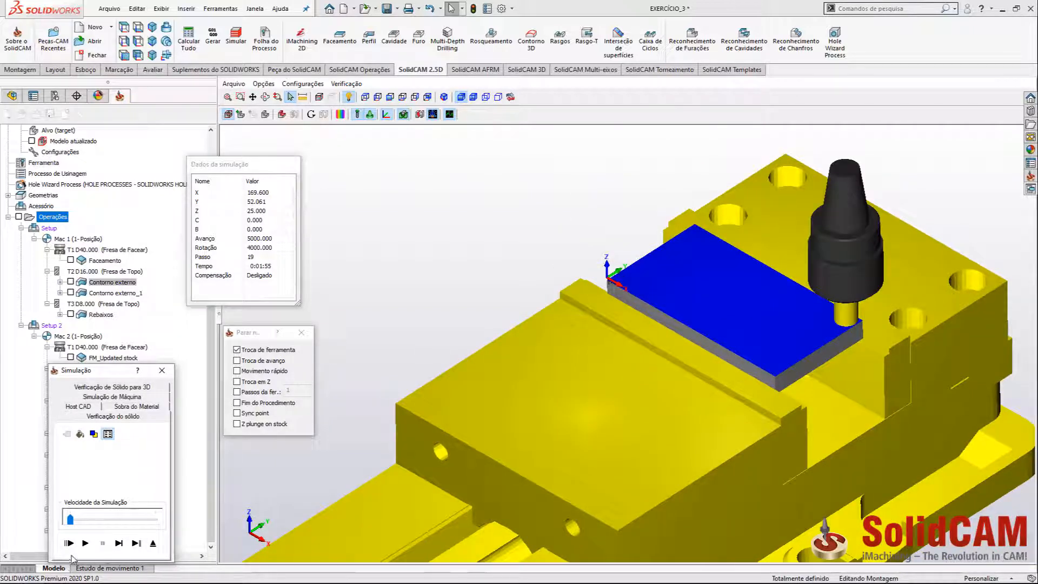
Step: Simulate the outer contour operations of the first setup, adjusting the playback speed
click(85, 542)
click(85, 520)
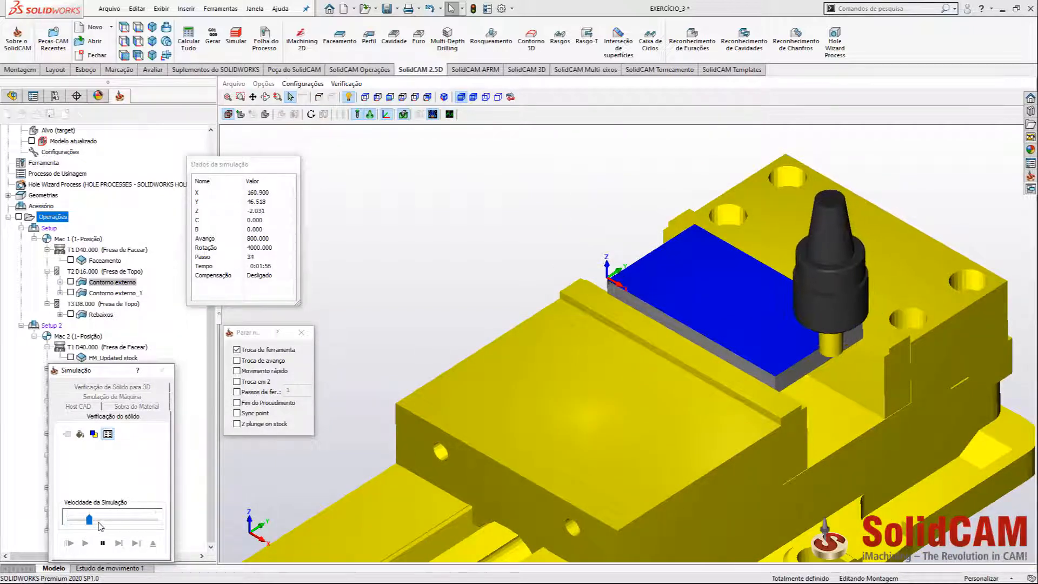
drag(89, 520, 130, 525)
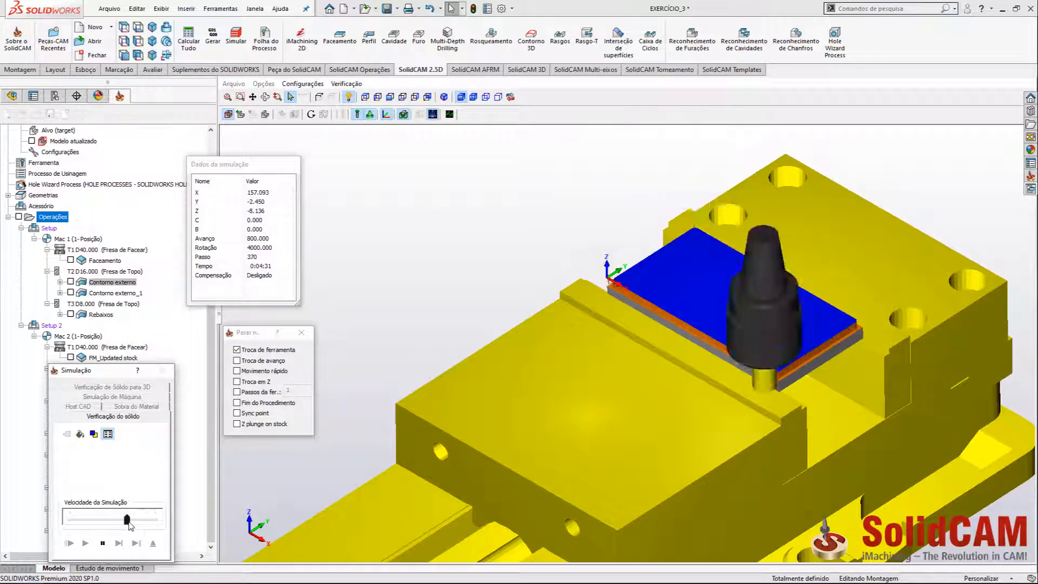
click(129, 521)
click(111, 521)
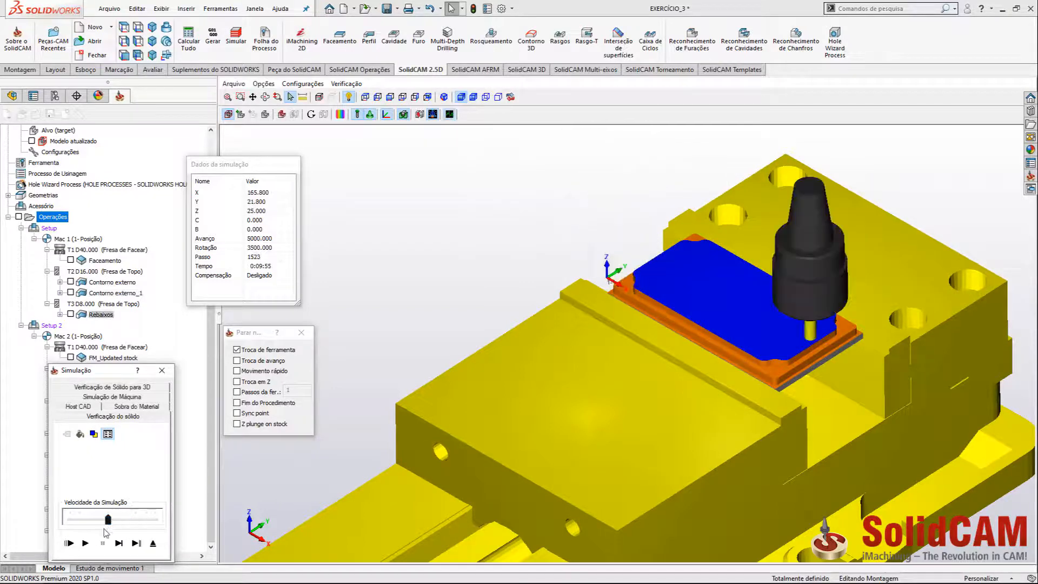
Step: Simulate the Rebaixos operation up to the second setup's facing and reorient the view onto the flipped part
click(85, 543)
scroll(811, 419, up, 2)
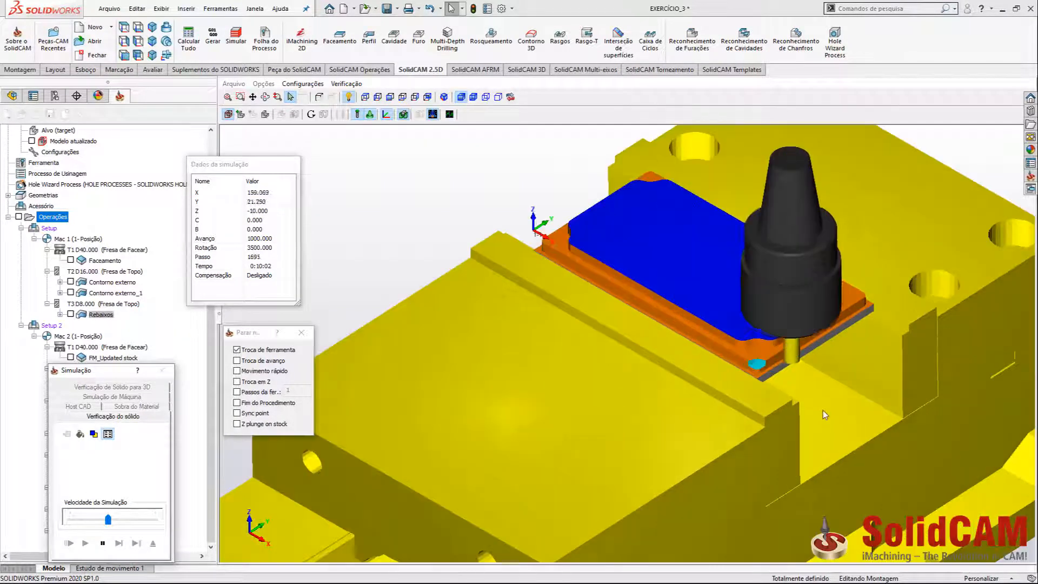
click(117, 520)
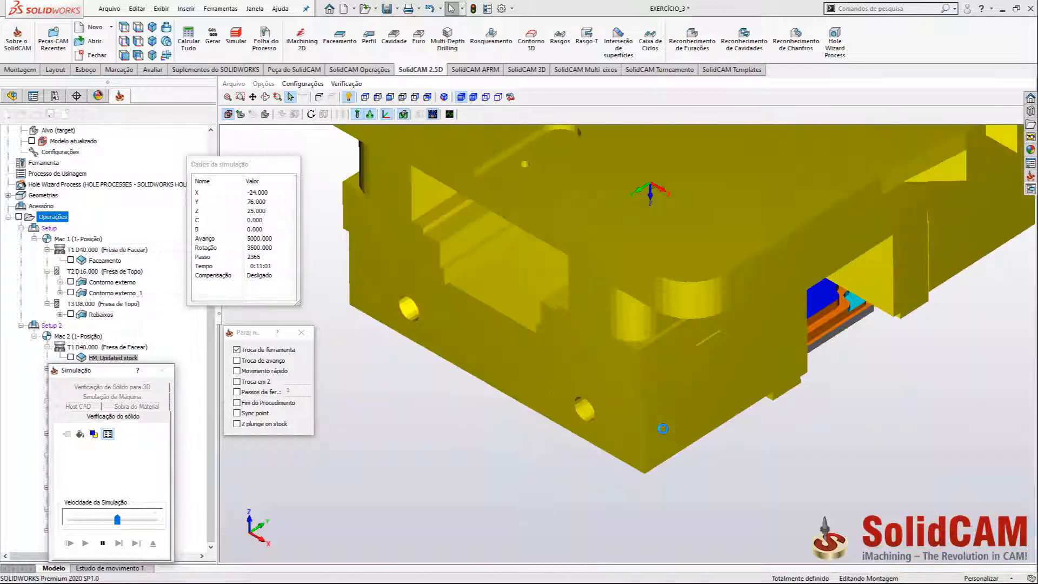
scroll(664, 429, up, 6)
middle_drag(664, 431, 848, 342)
scroll(848, 341, down, 4)
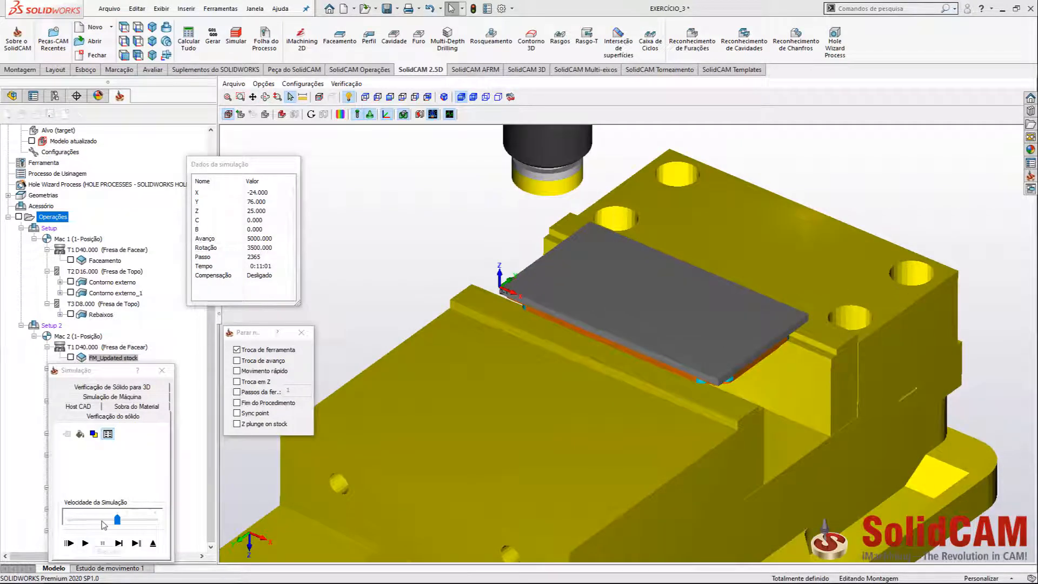
Step: Simulate the second setup's facing and the 16 mm end mill contour operations, adjusting the playback speed
drag(117, 519, 89, 519)
click(85, 543)
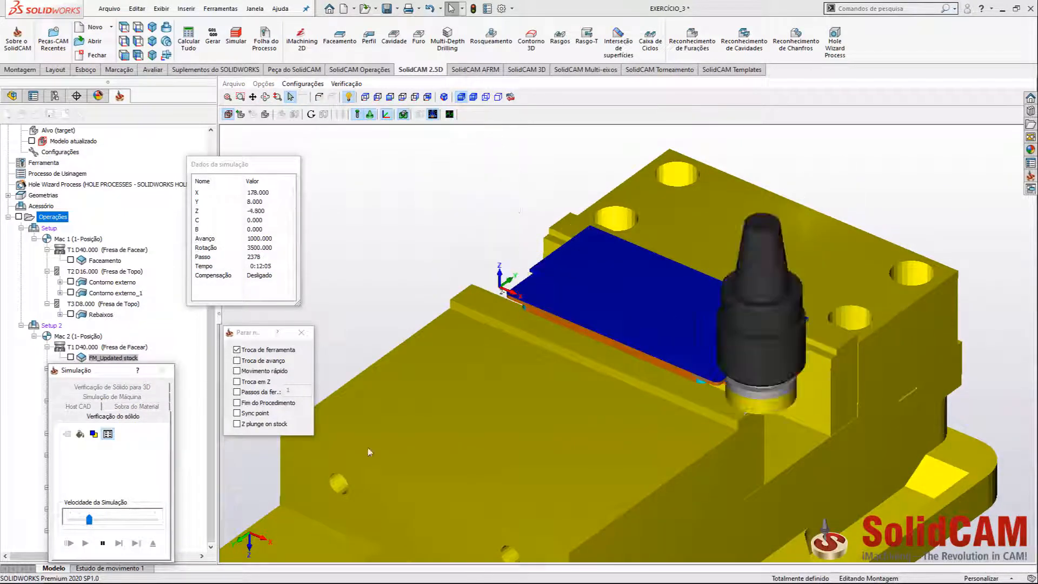
scroll(627, 359, down, 3)
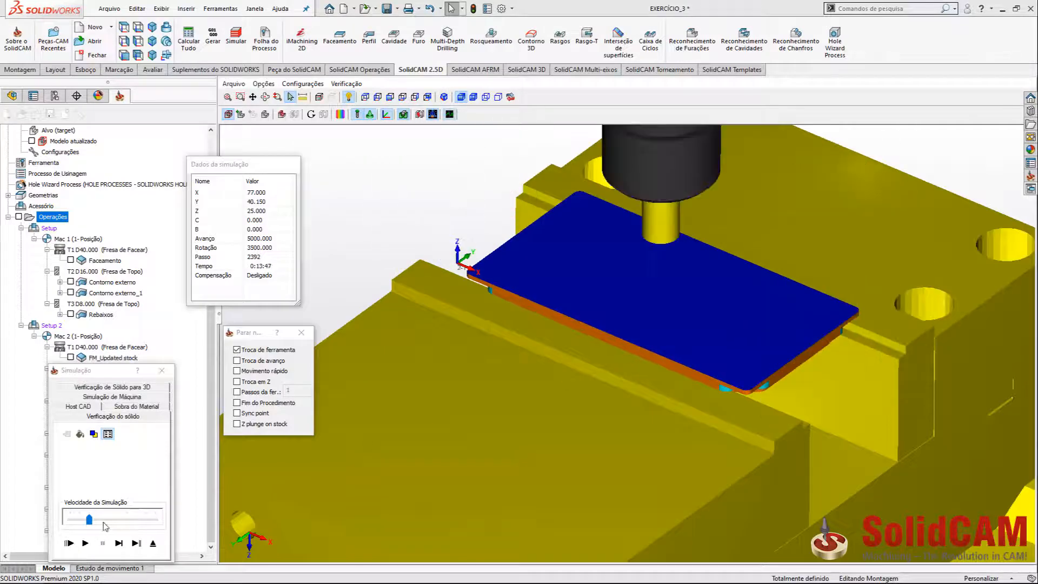
click(85, 543)
drag(89, 519, 117, 519)
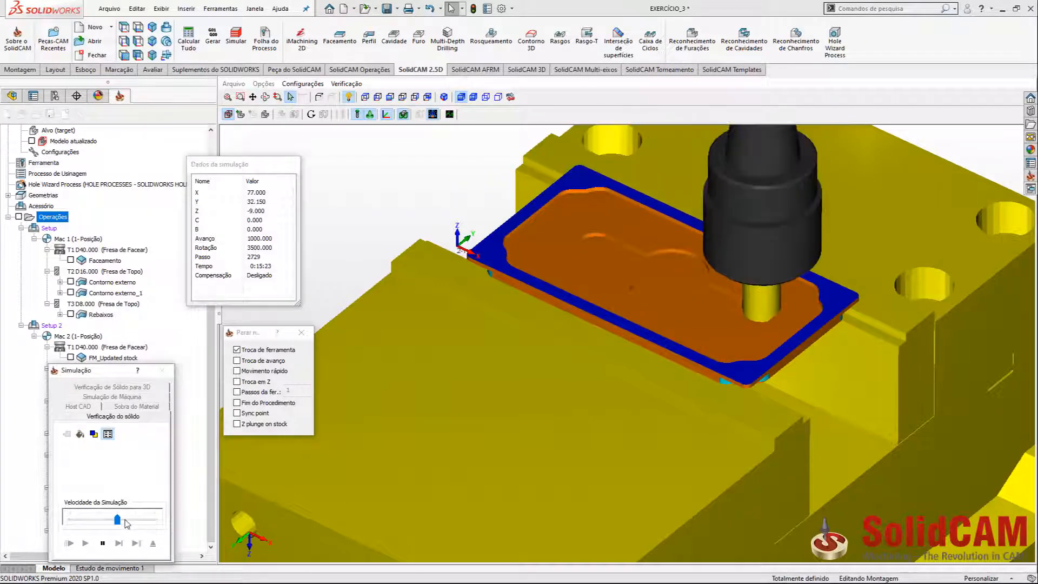
middle_drag(555, 351, 553, 356)
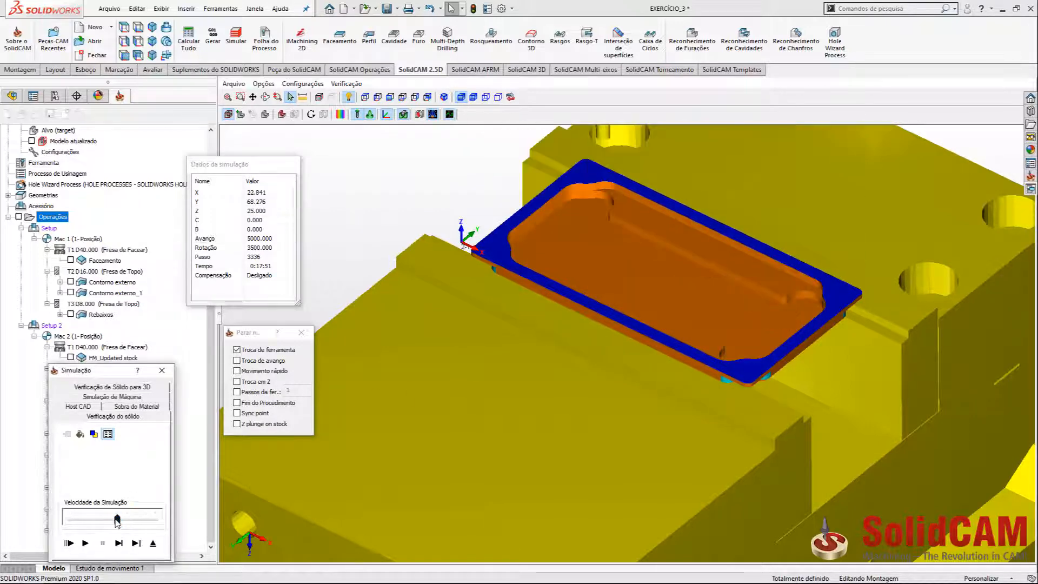
Step: Simulate the remaining 6 mm contour, groove, drilling and tapping operations, inspect the machined part and close the simulation
click(91, 542)
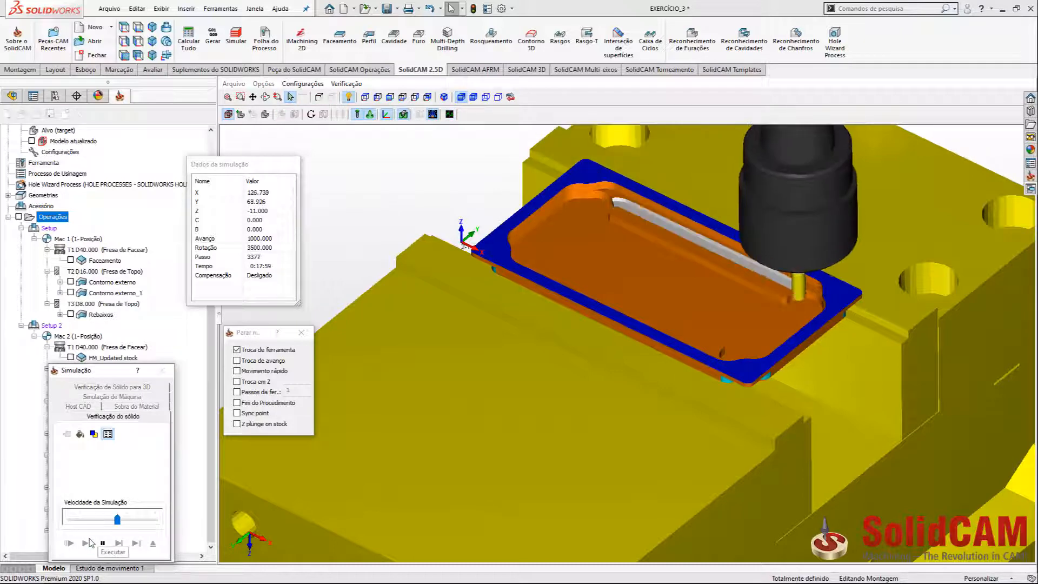
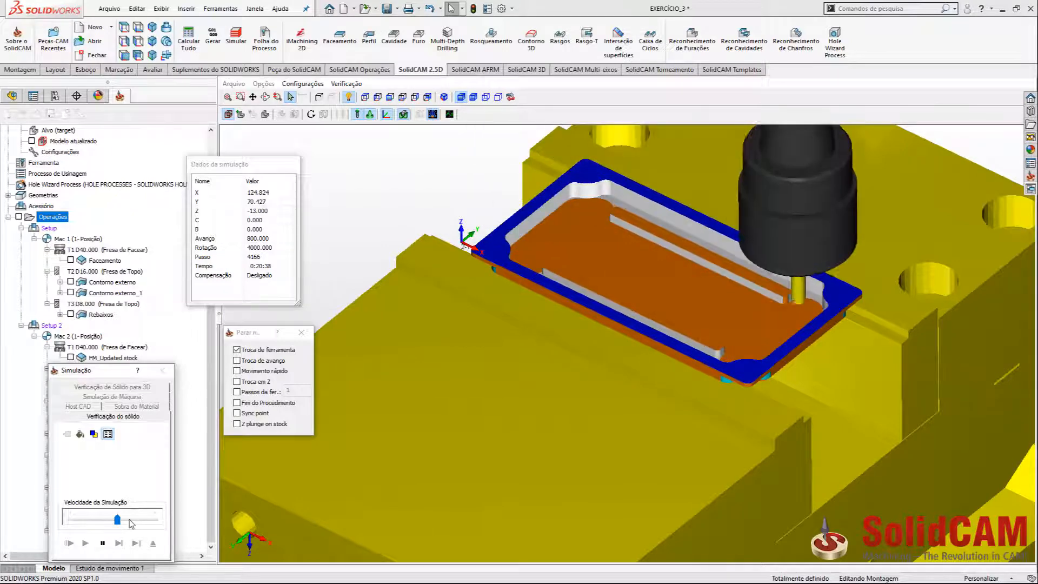
click(86, 542)
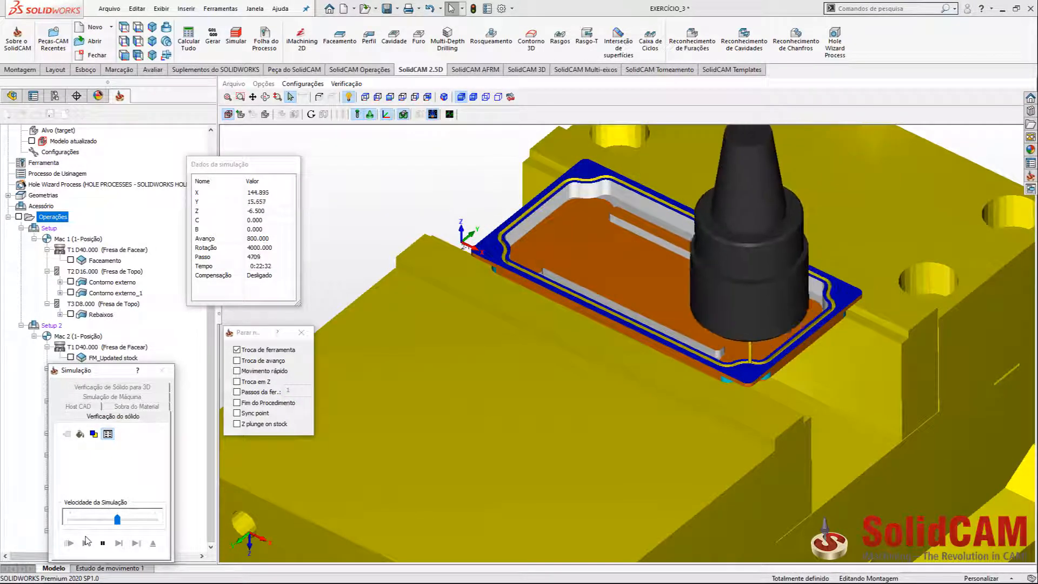
click(85, 544)
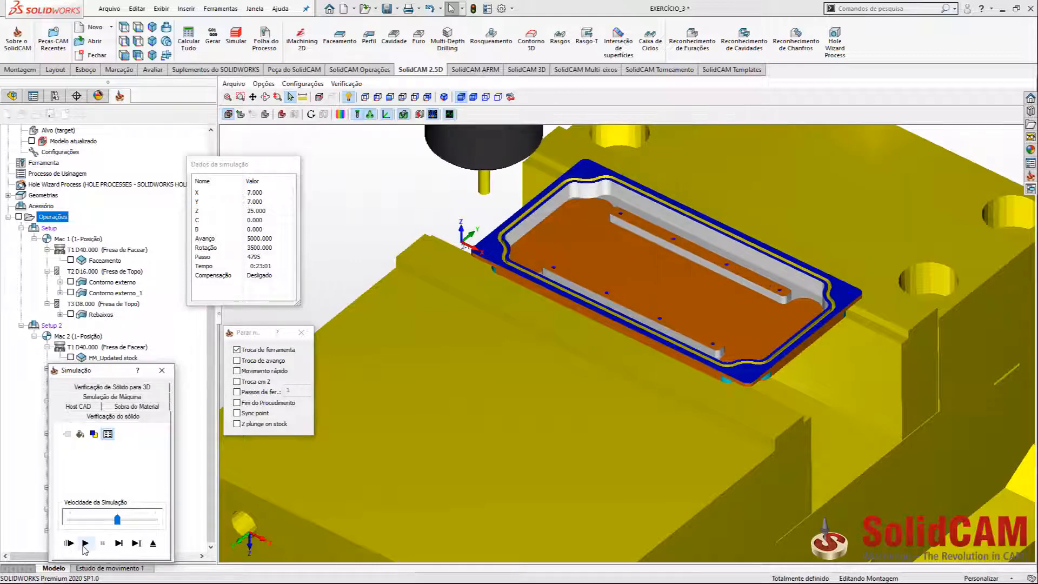
click(84, 543)
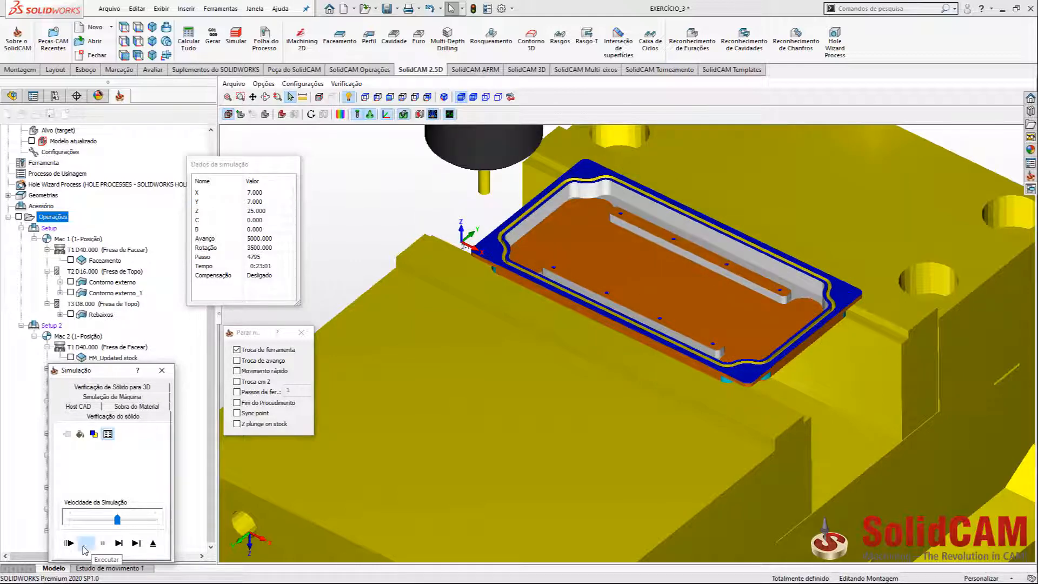
click(85, 544)
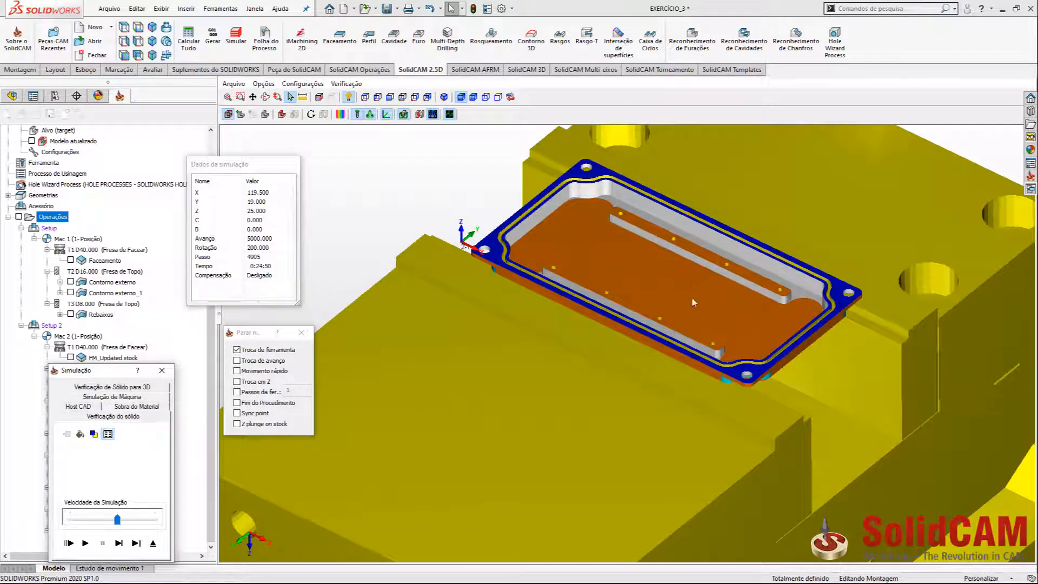
mouse_move(695, 280)
middle_down()
mouse_move(706, 300)
mouse_move(702, 287)
middle_up()
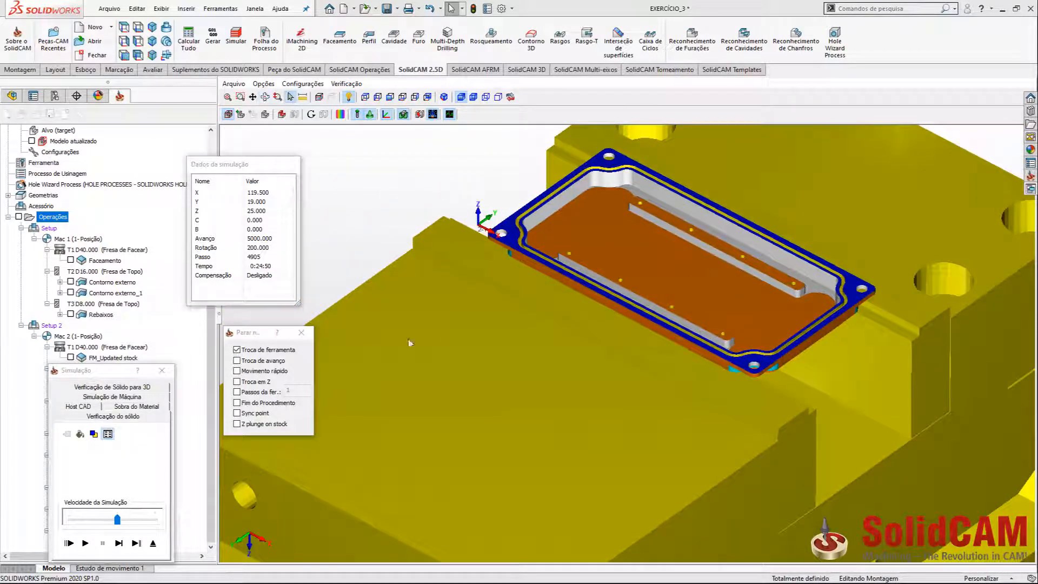
click(162, 371)
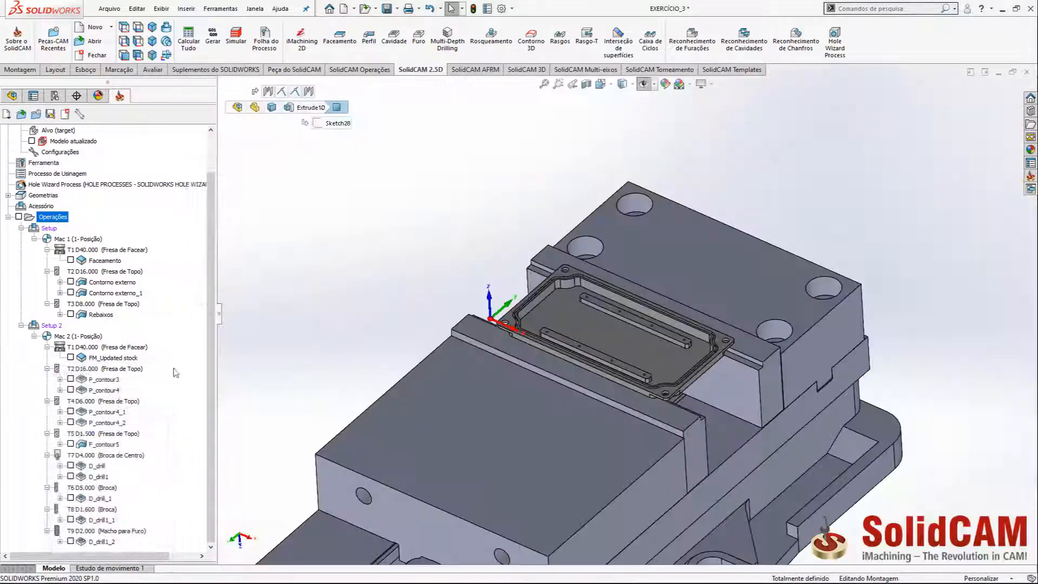
scroll(673, 306, up, 3)
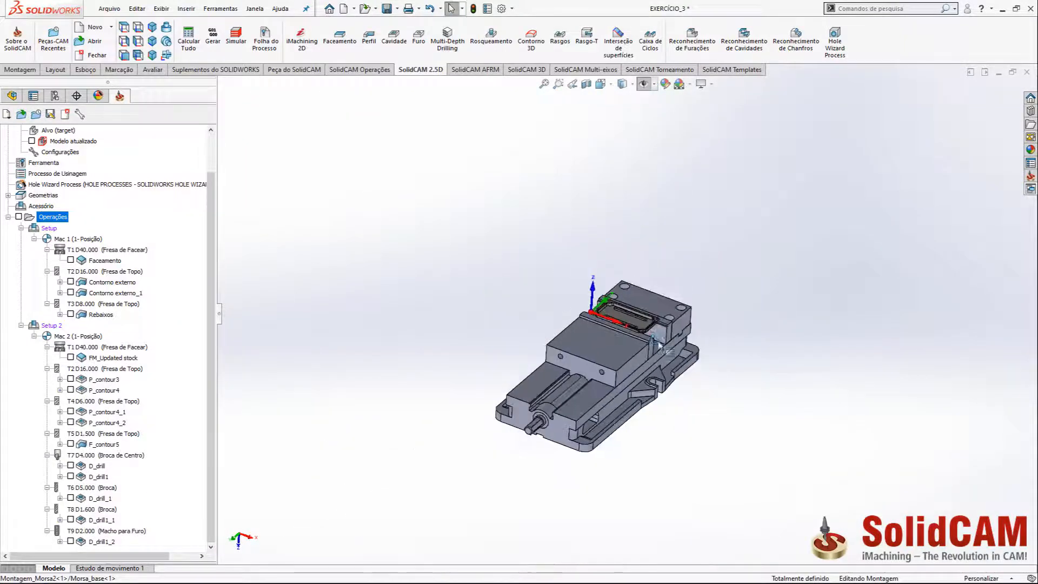
scroll(649, 356, down, 2)
scroll(648, 358, down, 3)
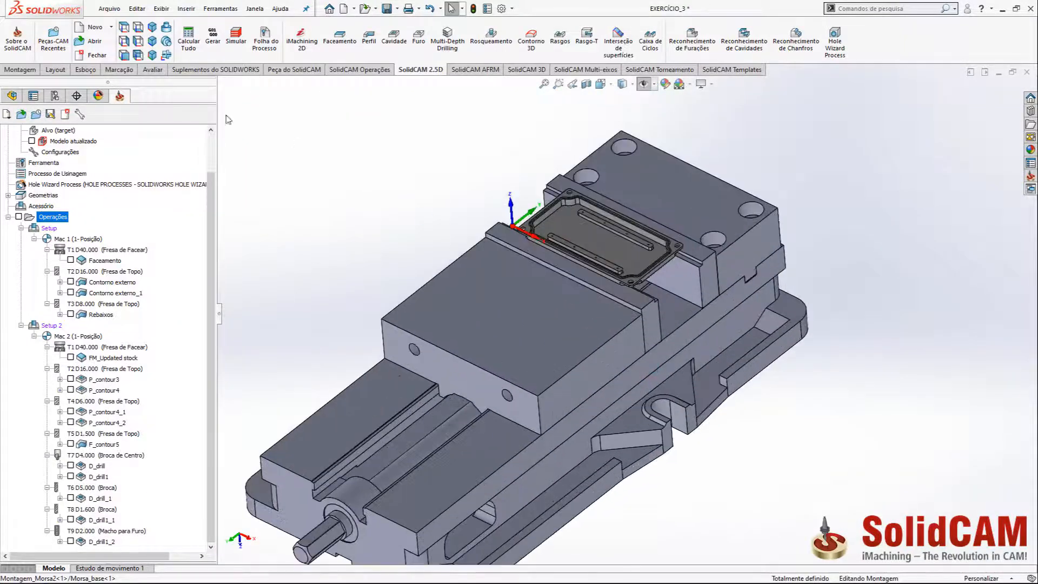
Step: Generate the G-code for all operations, look through the EXERCÍCIO_3.TAP program to its end and close it
drag(211, 262, 205, 312)
right_click(57, 218)
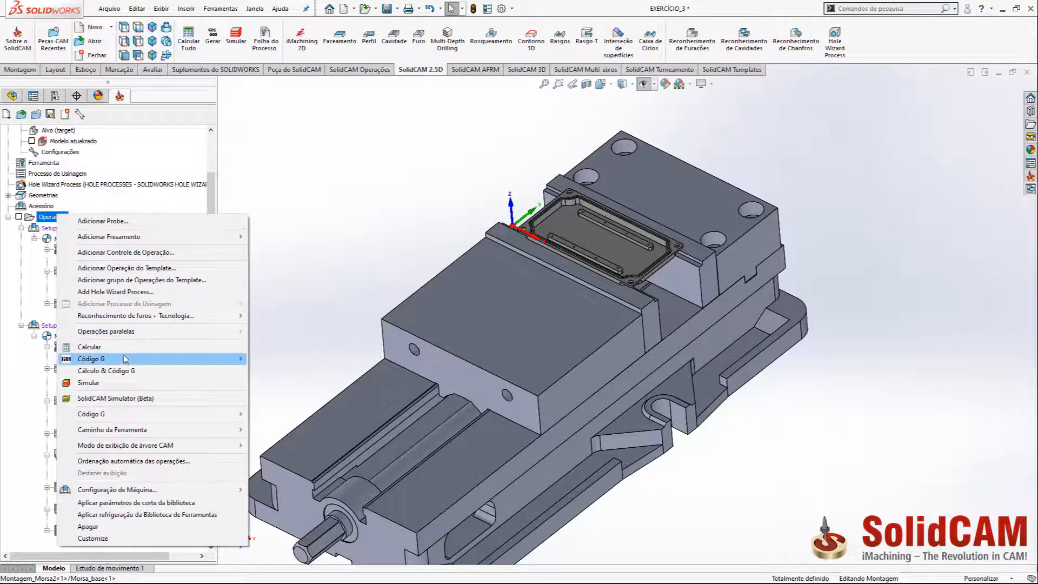
mouse_move(128, 360)
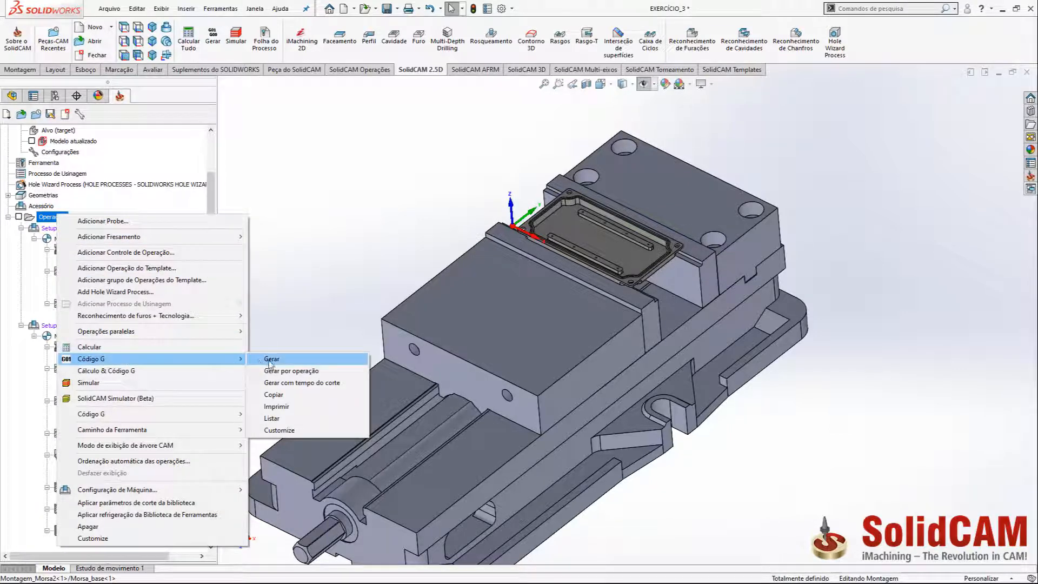
click(271, 360)
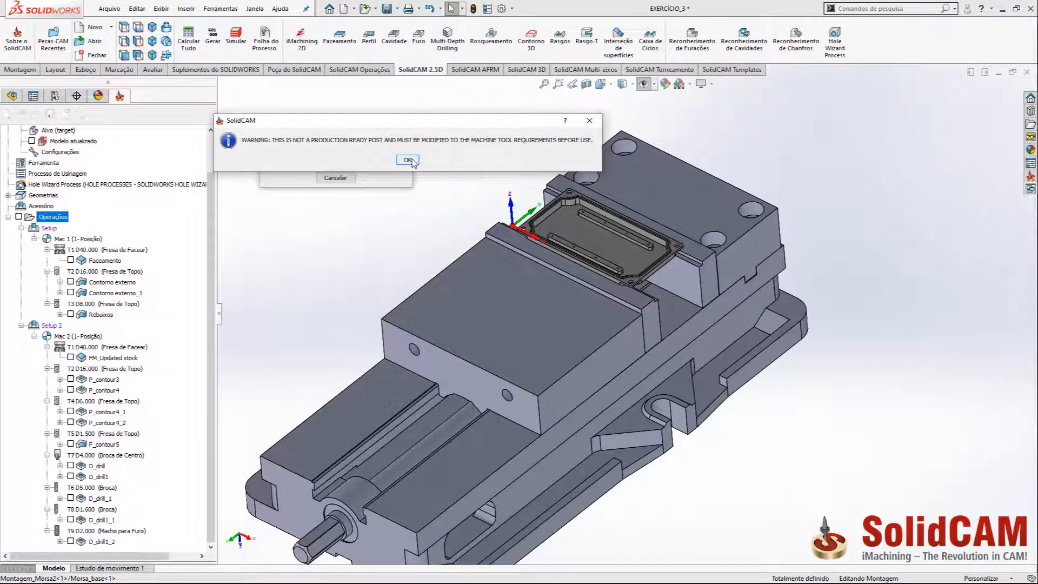
click(408, 160)
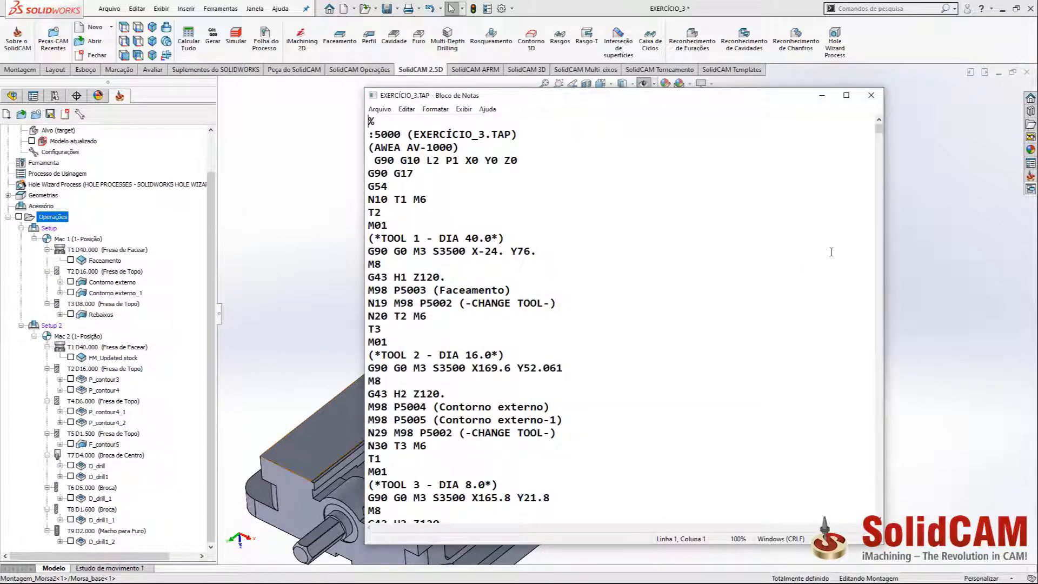
drag(881, 145, 877, 524)
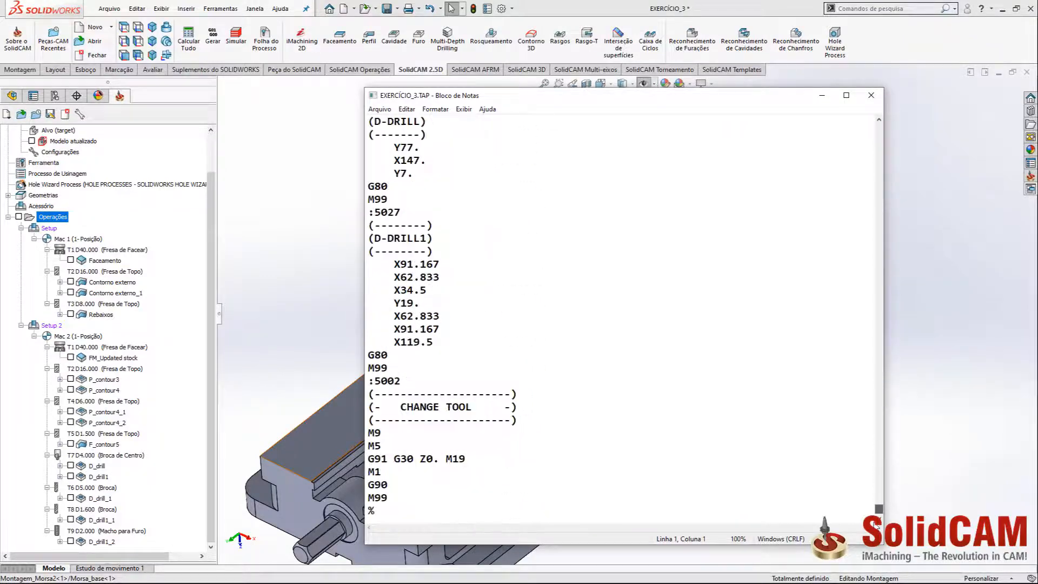
click(871, 96)
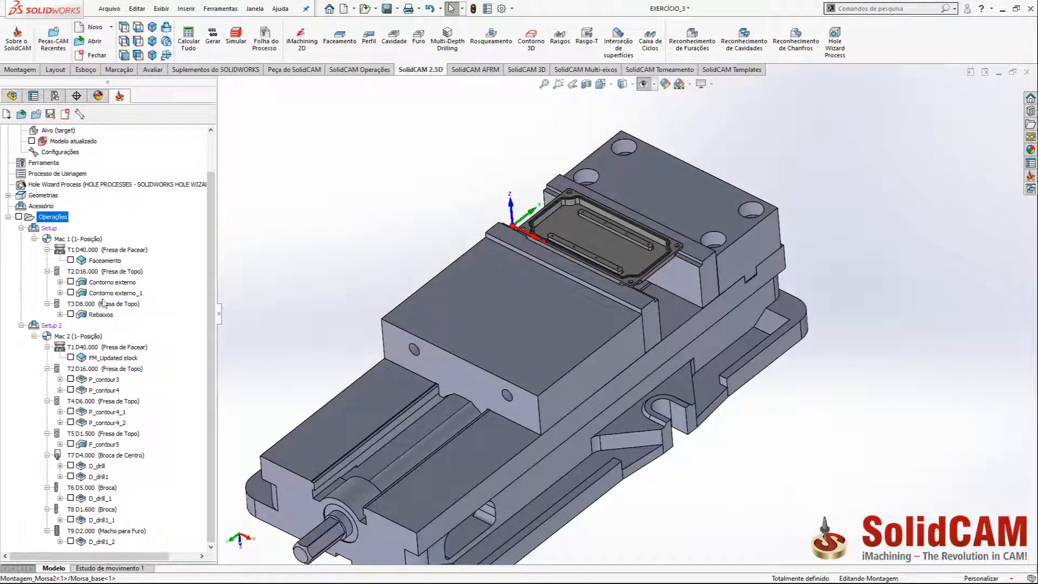
Step: Split the operations after Rebaixos with a separator named PROG2
right_click(95, 315)
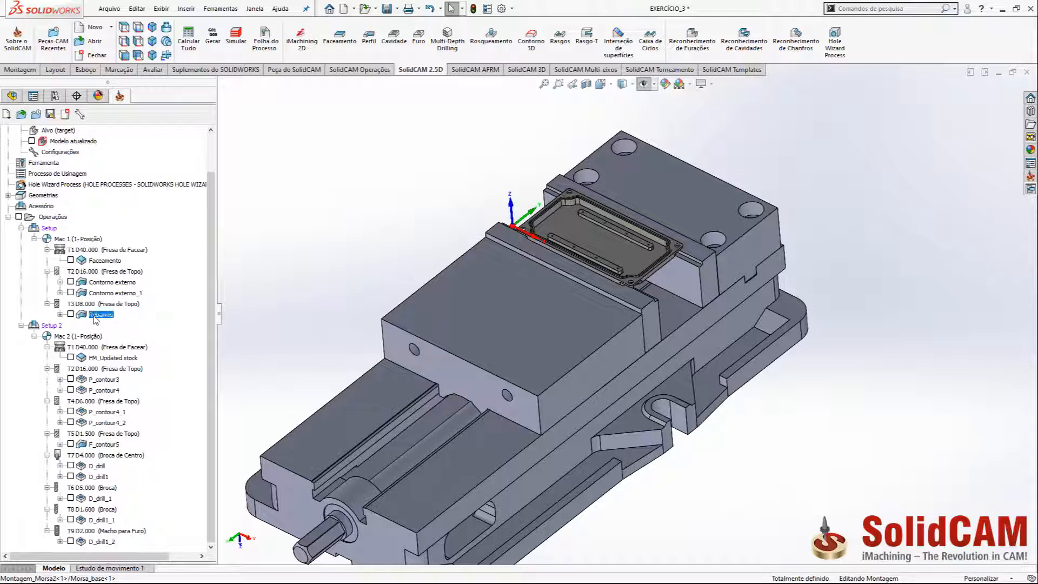
mouse_move(130, 257)
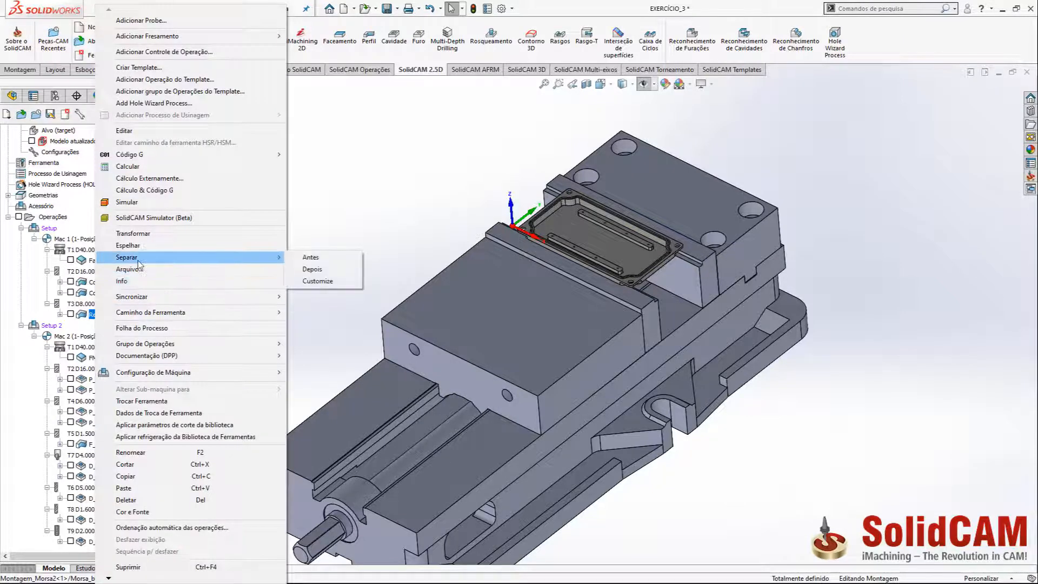
click(312, 268)
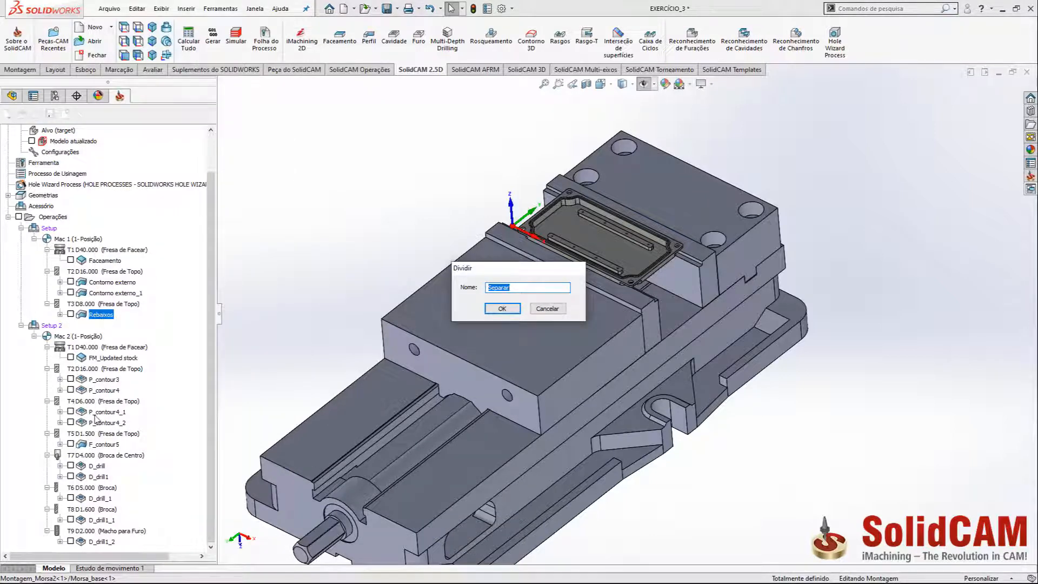
text(PROG2)
click(509, 314)
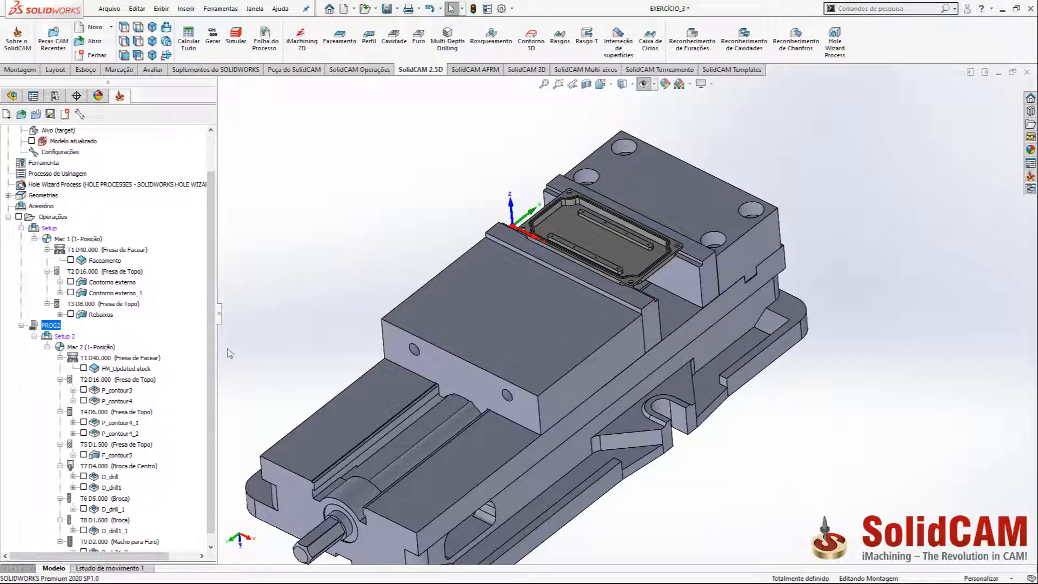
Step: Check in the part's G-code generation settings whether the split name is used as the G-code name
scroll(176, 269, up, 2)
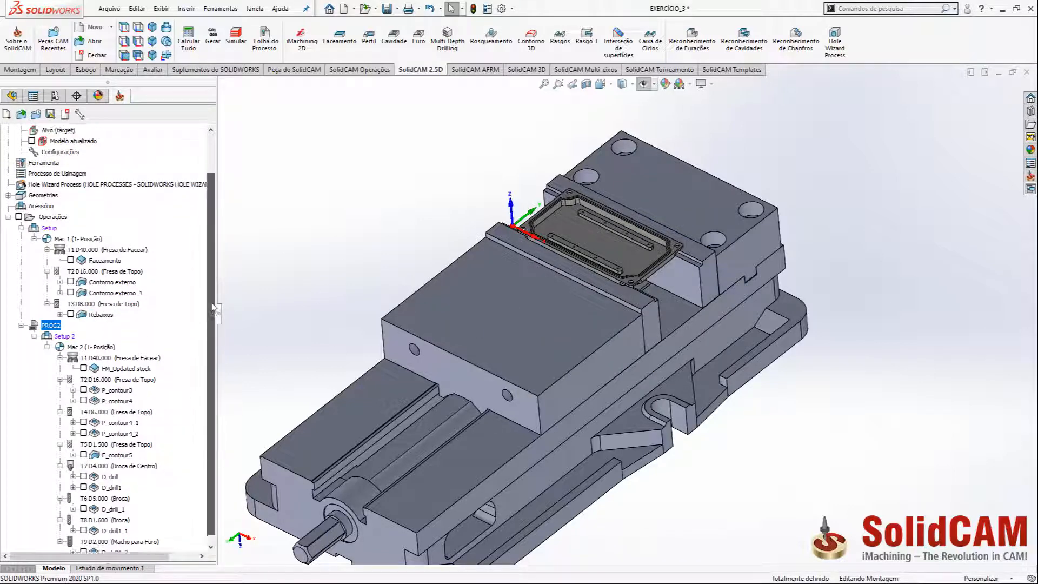
click(60, 196)
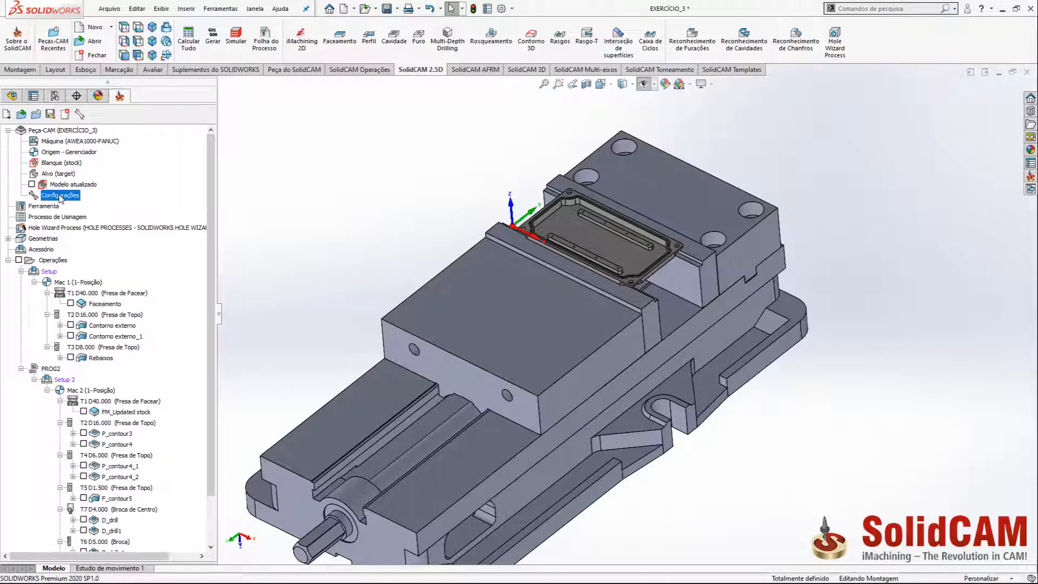
double_click(60, 195)
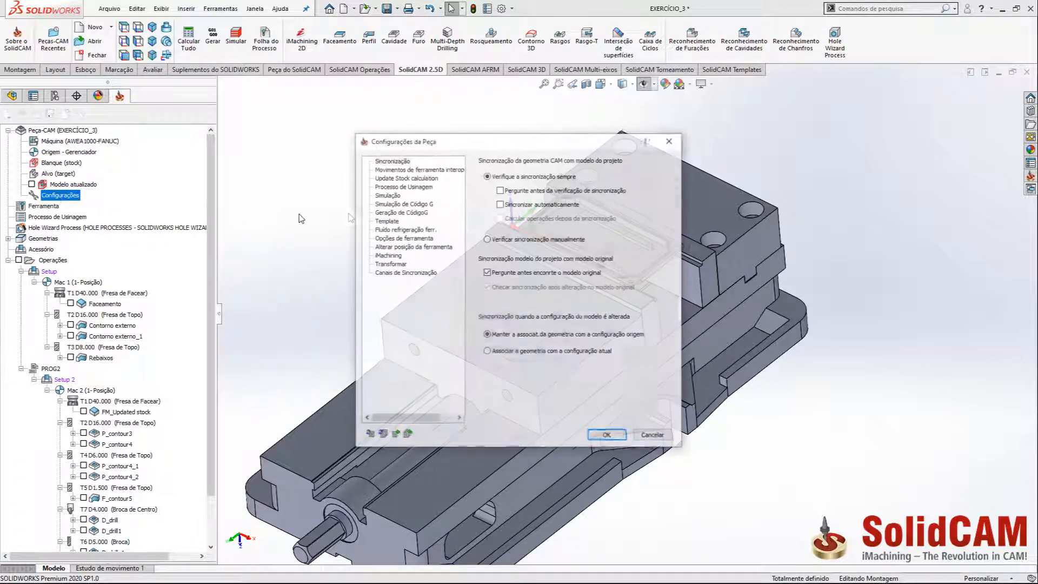
click(400, 213)
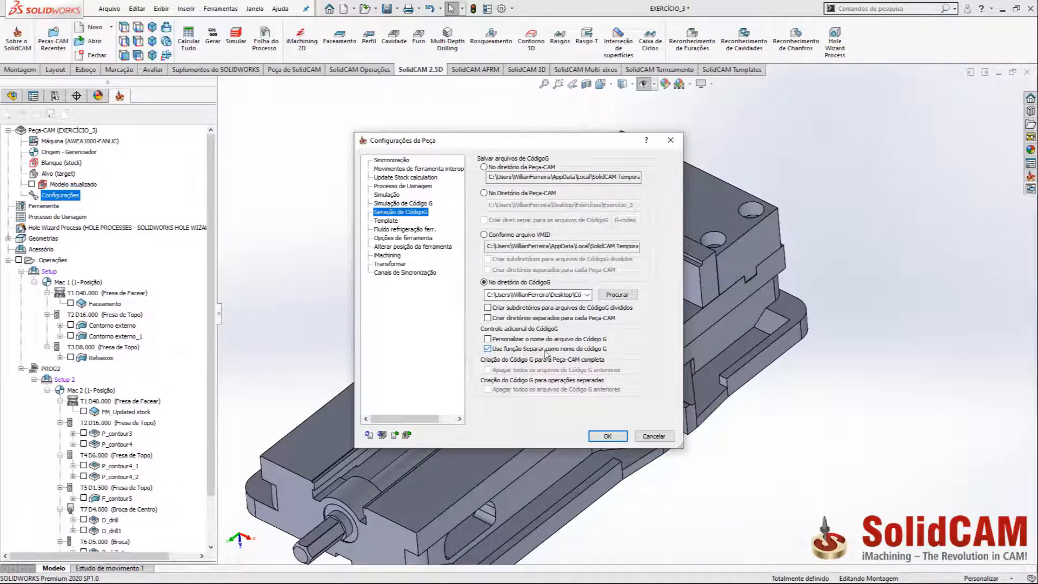
click(611, 435)
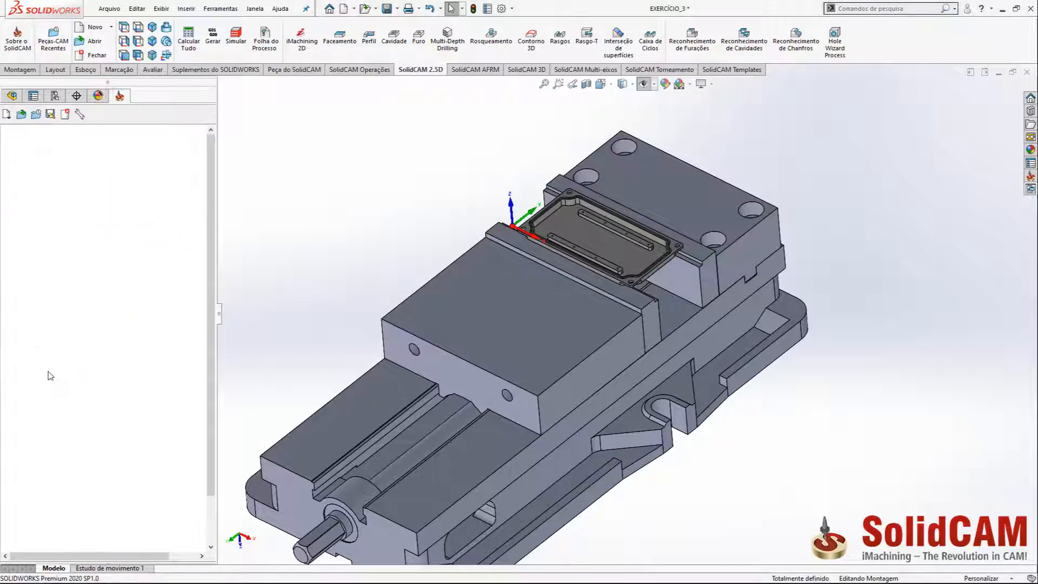
Step: Split the operations before Faceamento with a separator named PROG1
click(50, 368)
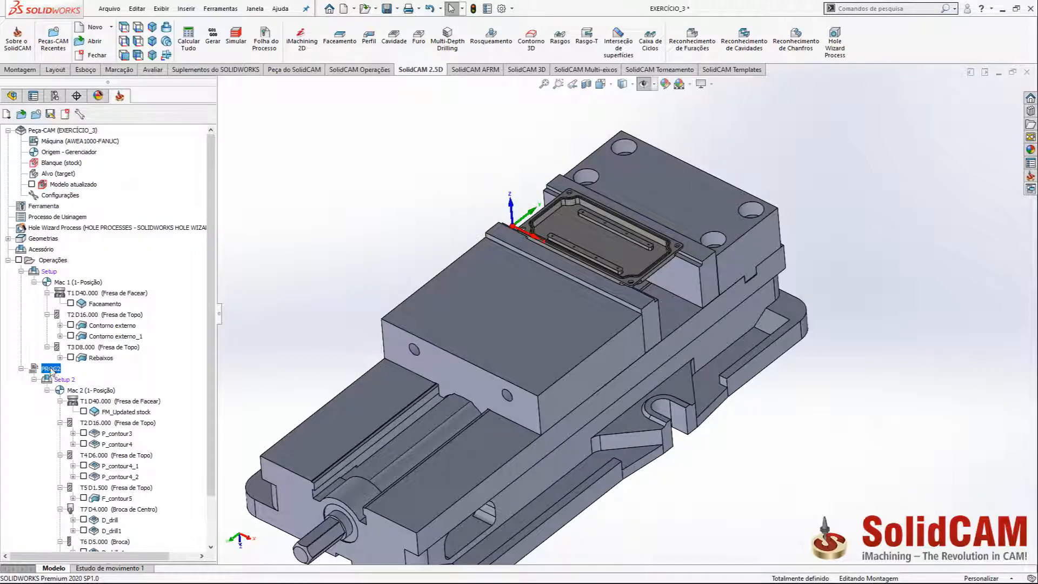
right_click(96, 309)
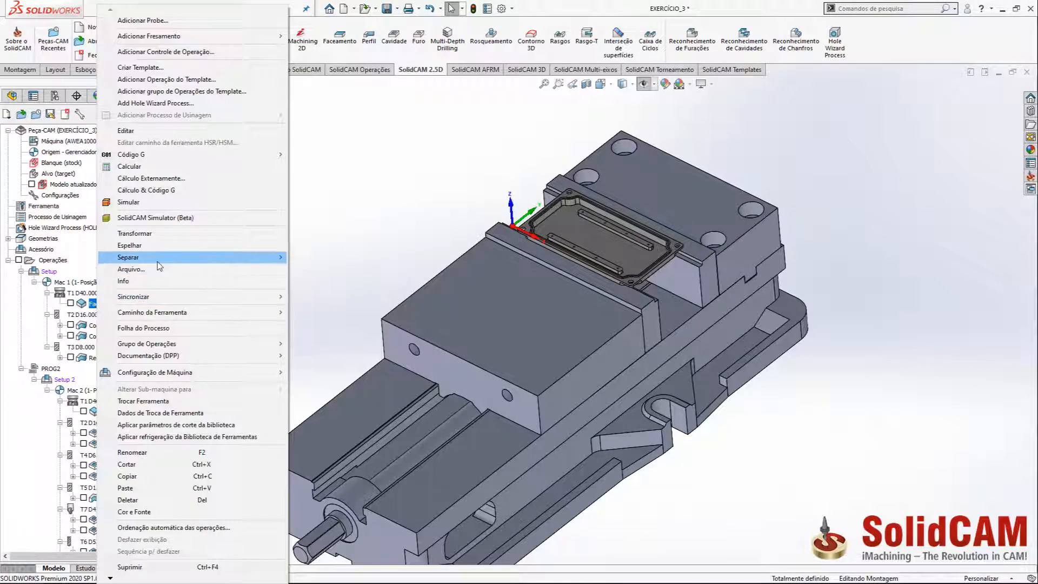
mouse_move(281, 257)
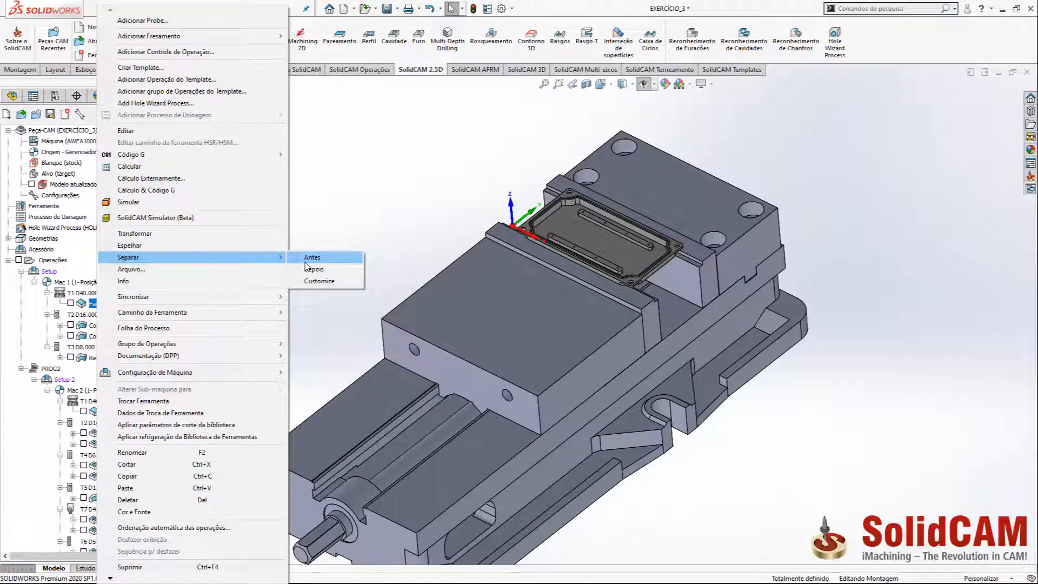
click(310, 259)
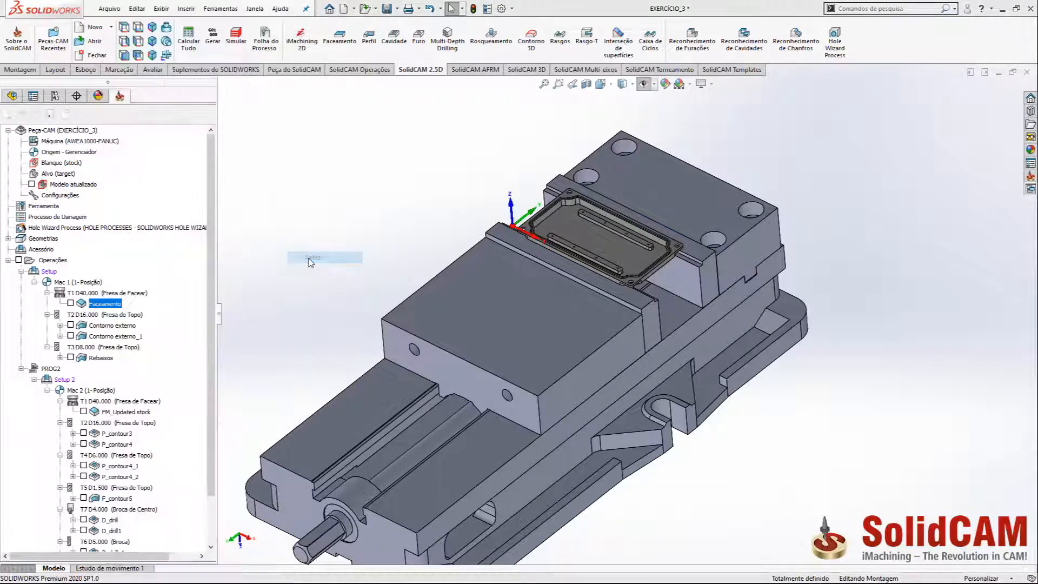
text(PROG1)
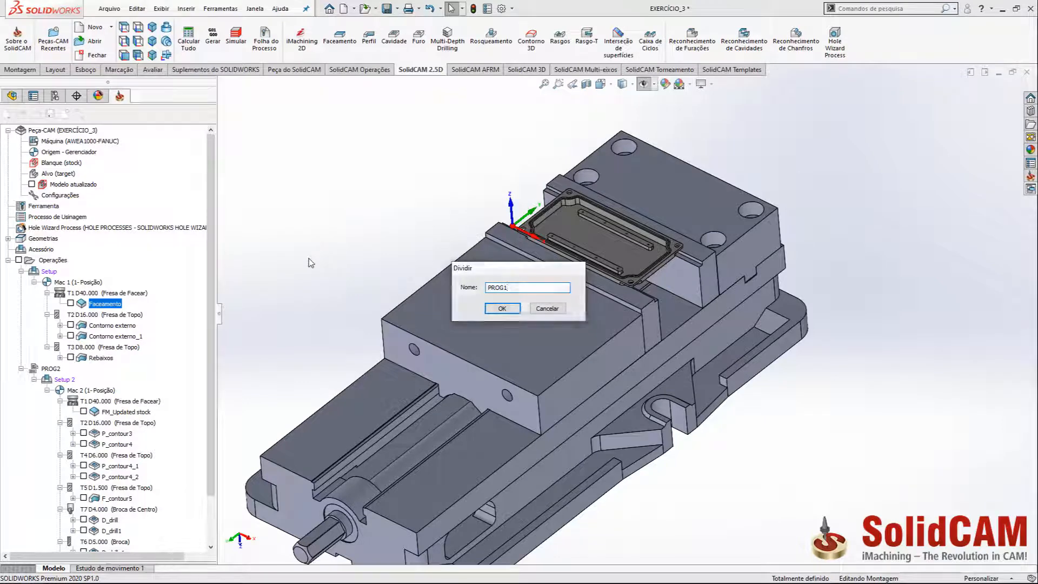
key(Return)
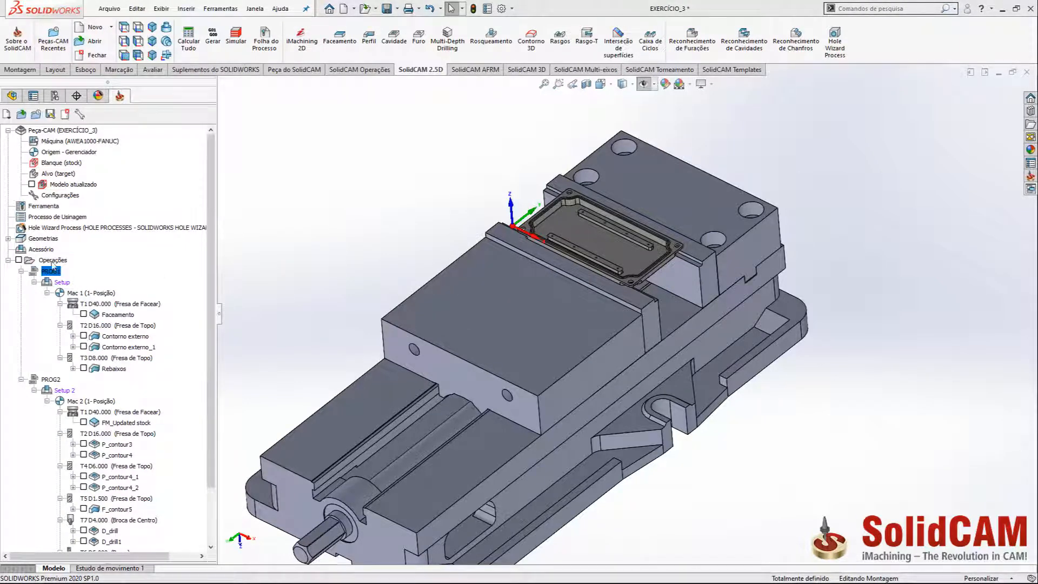
Step: Collapse the PROG1 and PROG2 groups in the operations tree and generate the G-code for all operations
scroll(211, 276, down, 2)
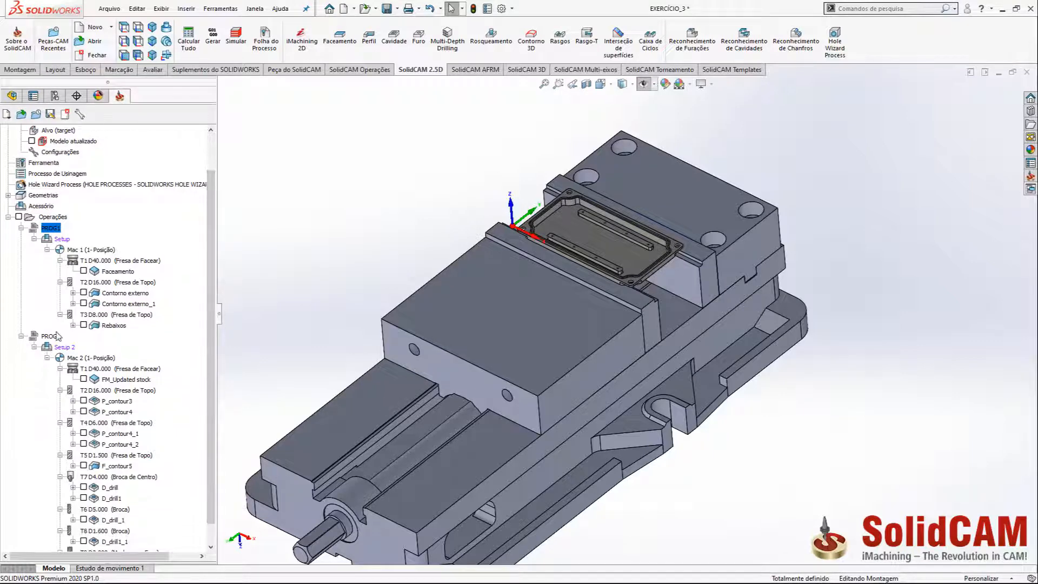
click(21, 228)
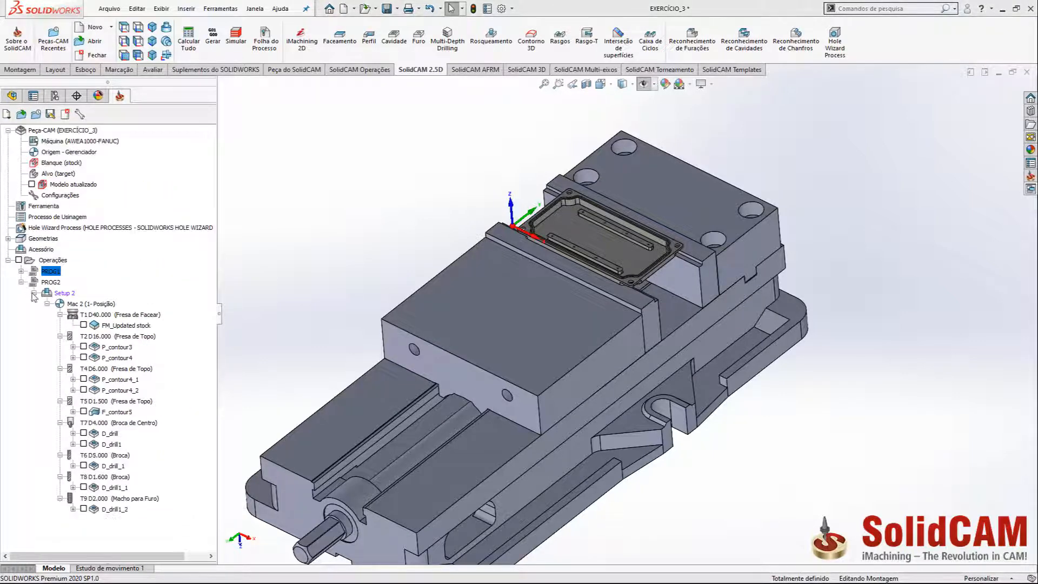
click(21, 282)
click(49, 262)
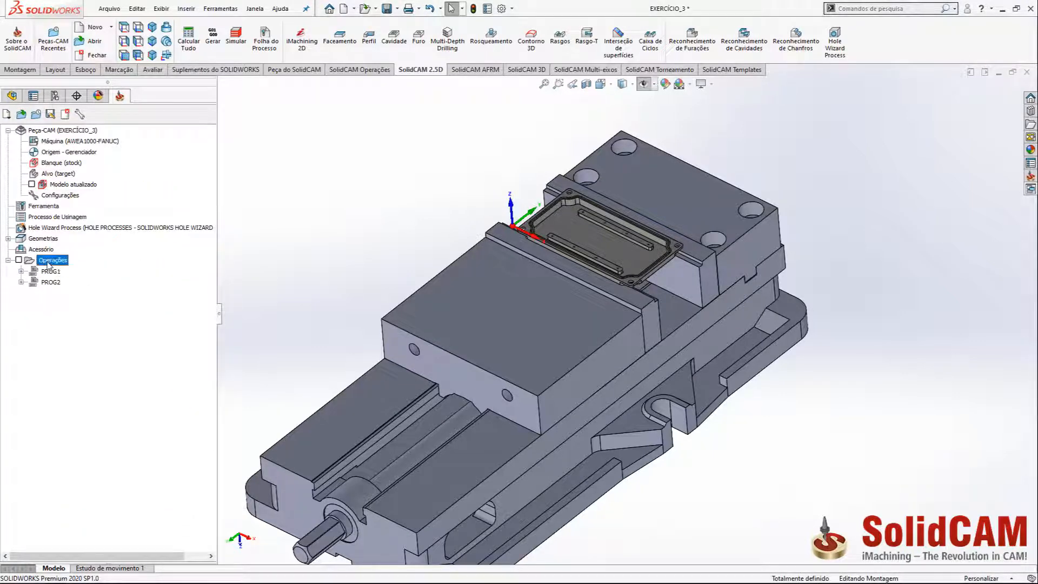
click(213, 38)
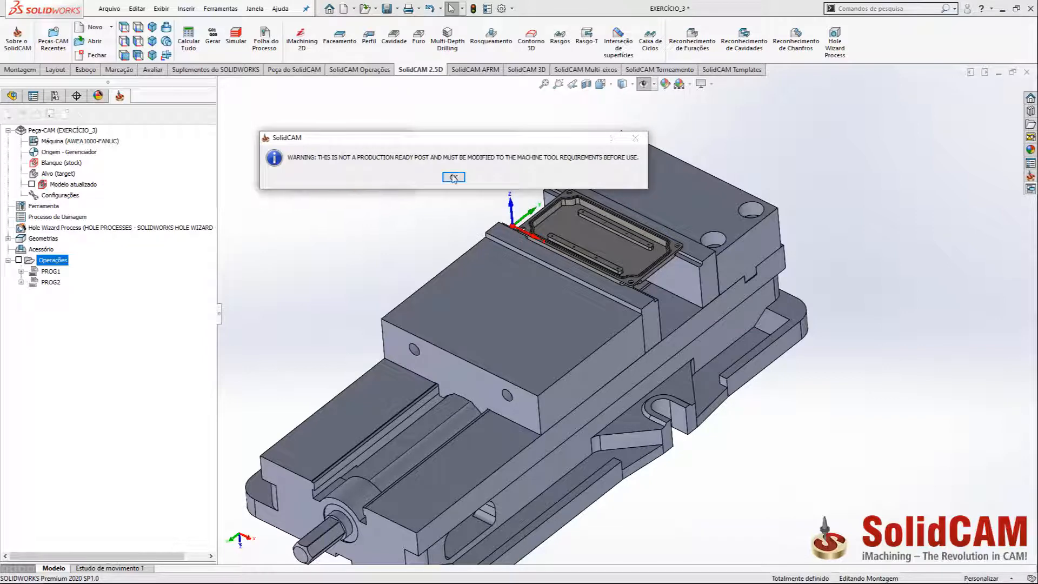
click(453, 174)
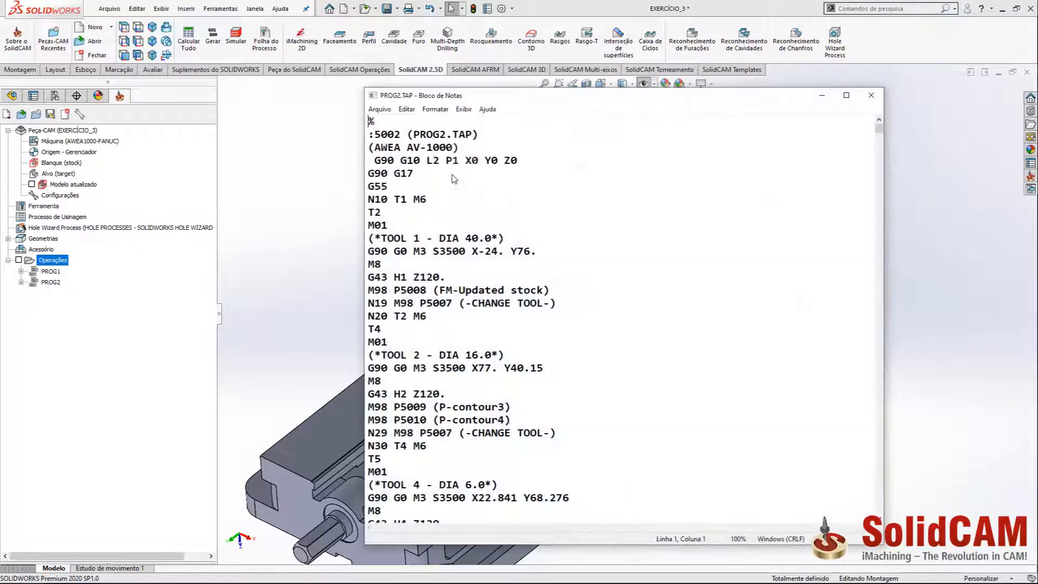
Step: Separate the overlapping PROG2.TAP and PROG1.TAP programs to view the start of each, and close both files
drag(488, 96, 562, 101)
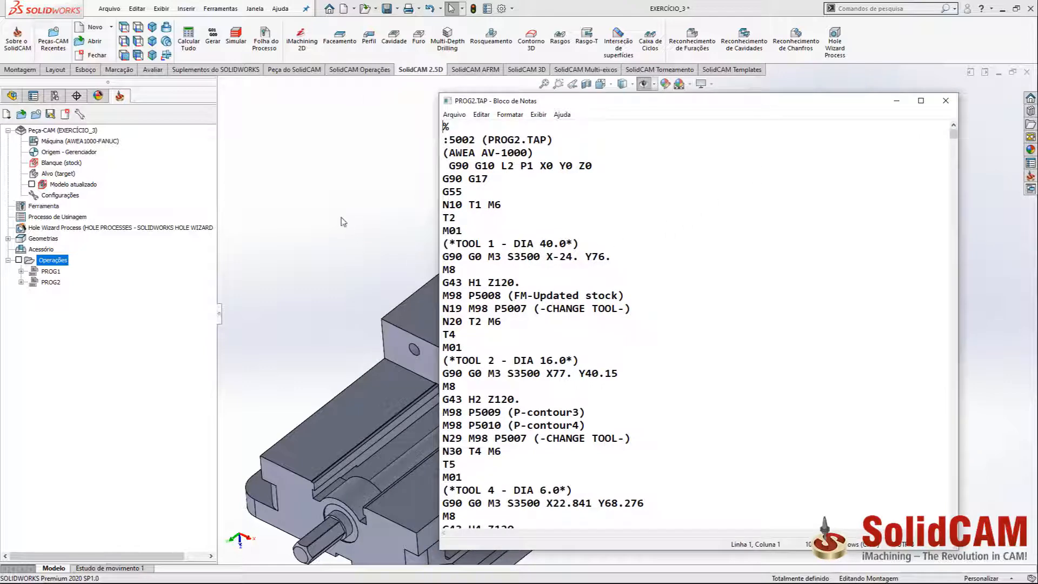
drag(538, 107, 318, 161)
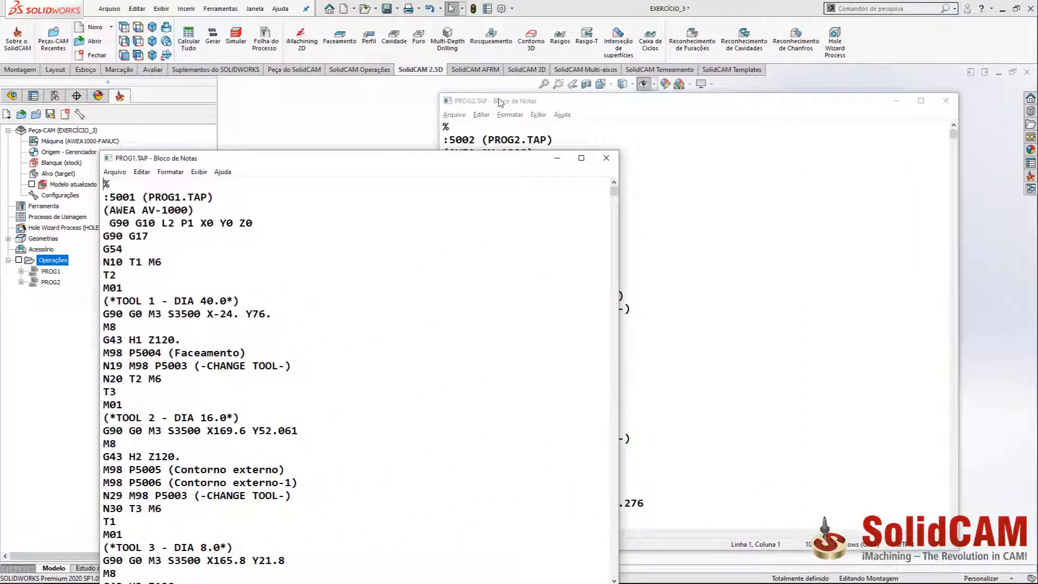
click(607, 160)
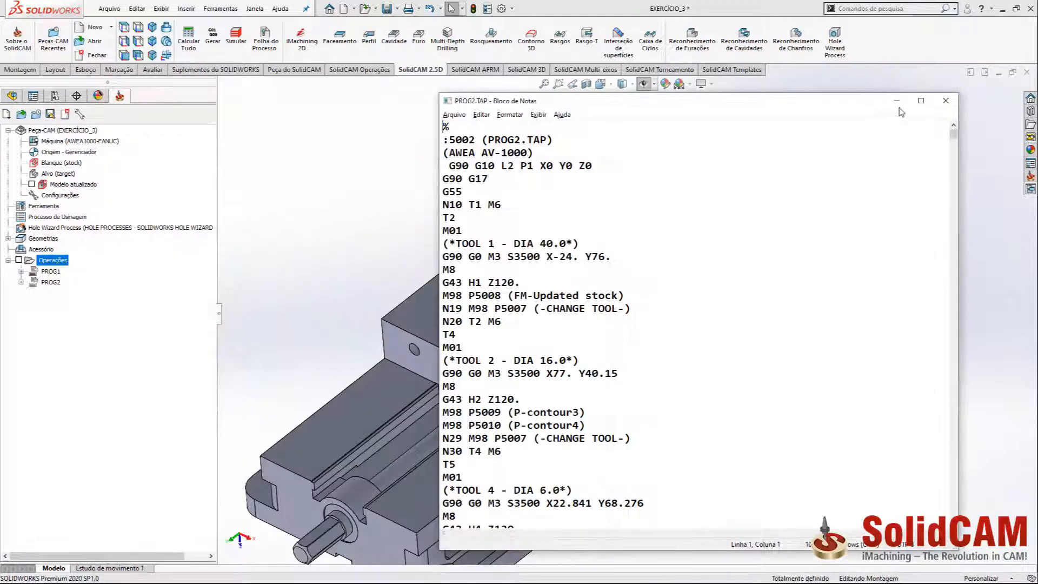
click(945, 101)
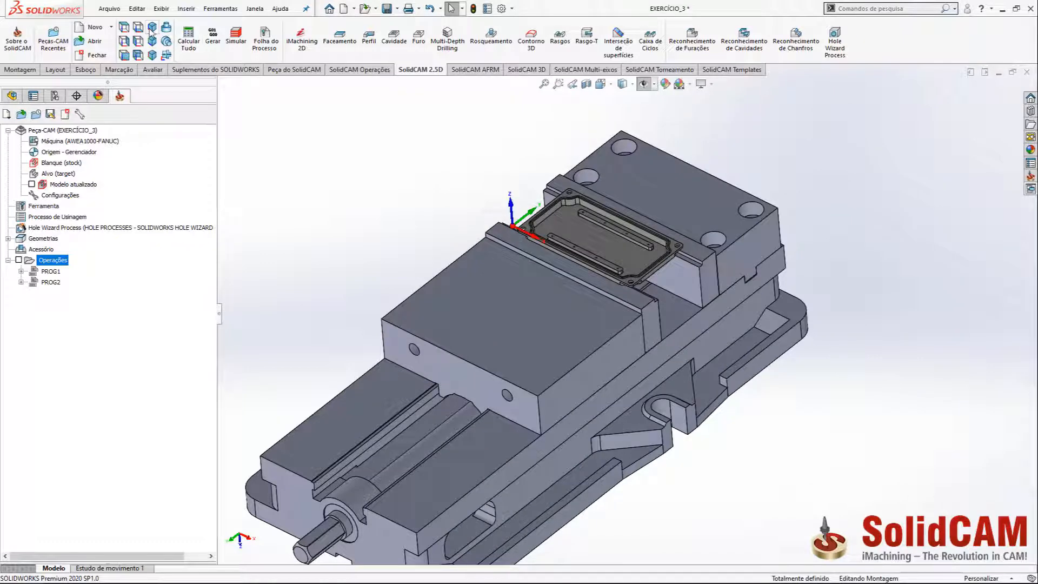
key(f)
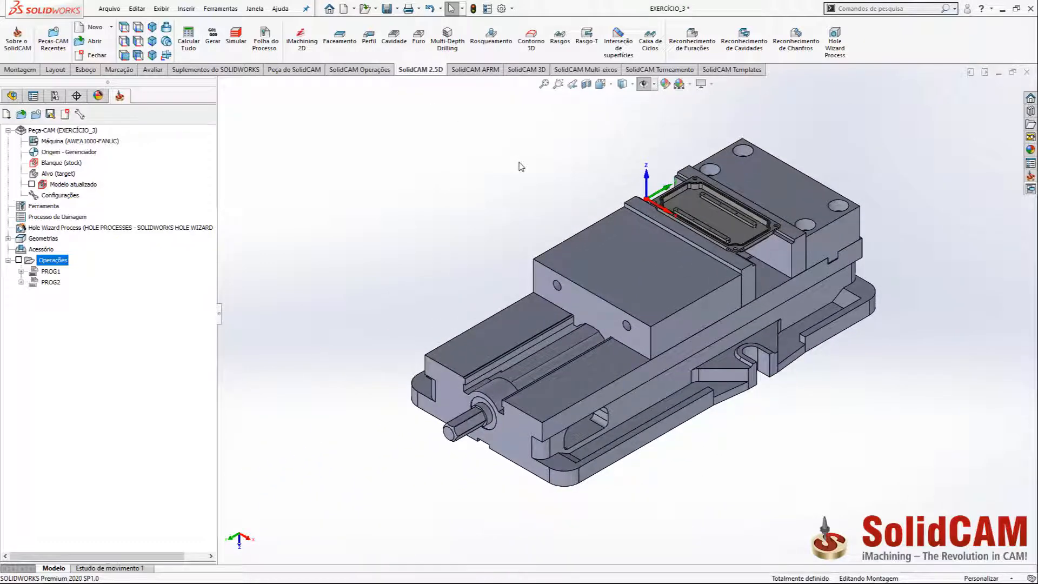